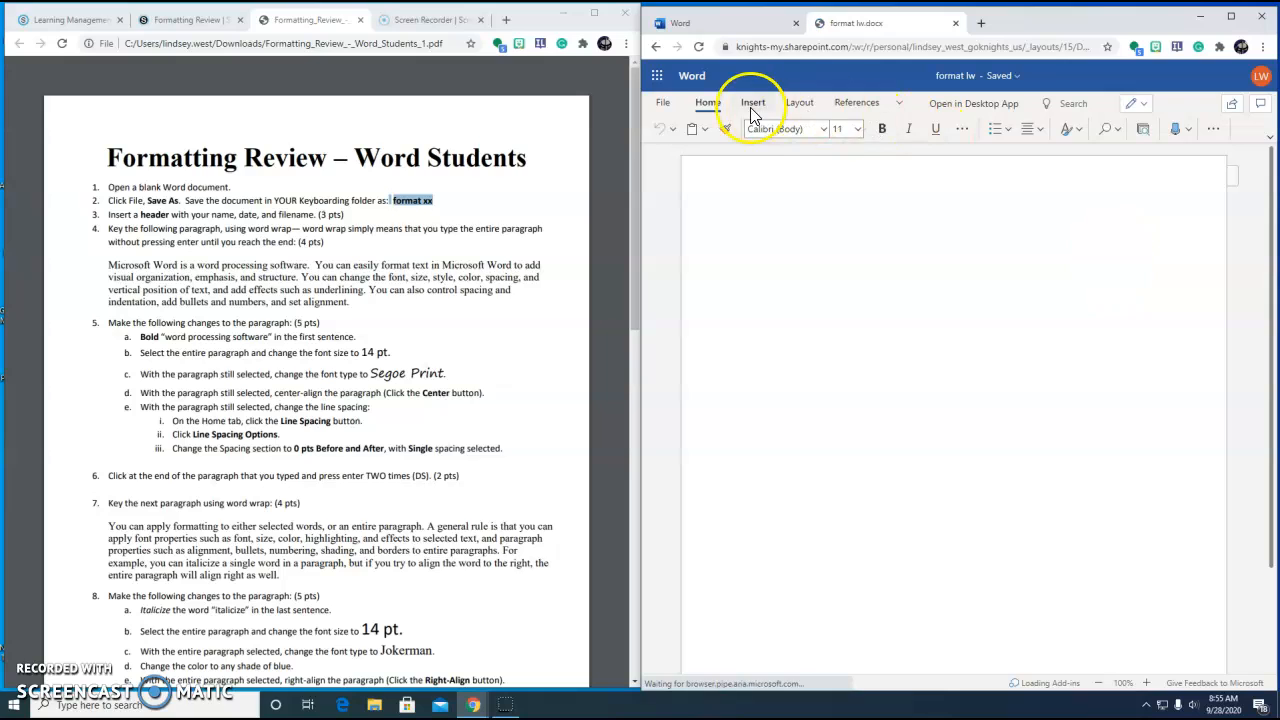
- Insert a header with the student's full name, the date 9/28/20 and the file name "Format lw", then return to the body
{"action": "left_click", "coordinate": [1013, 135]}
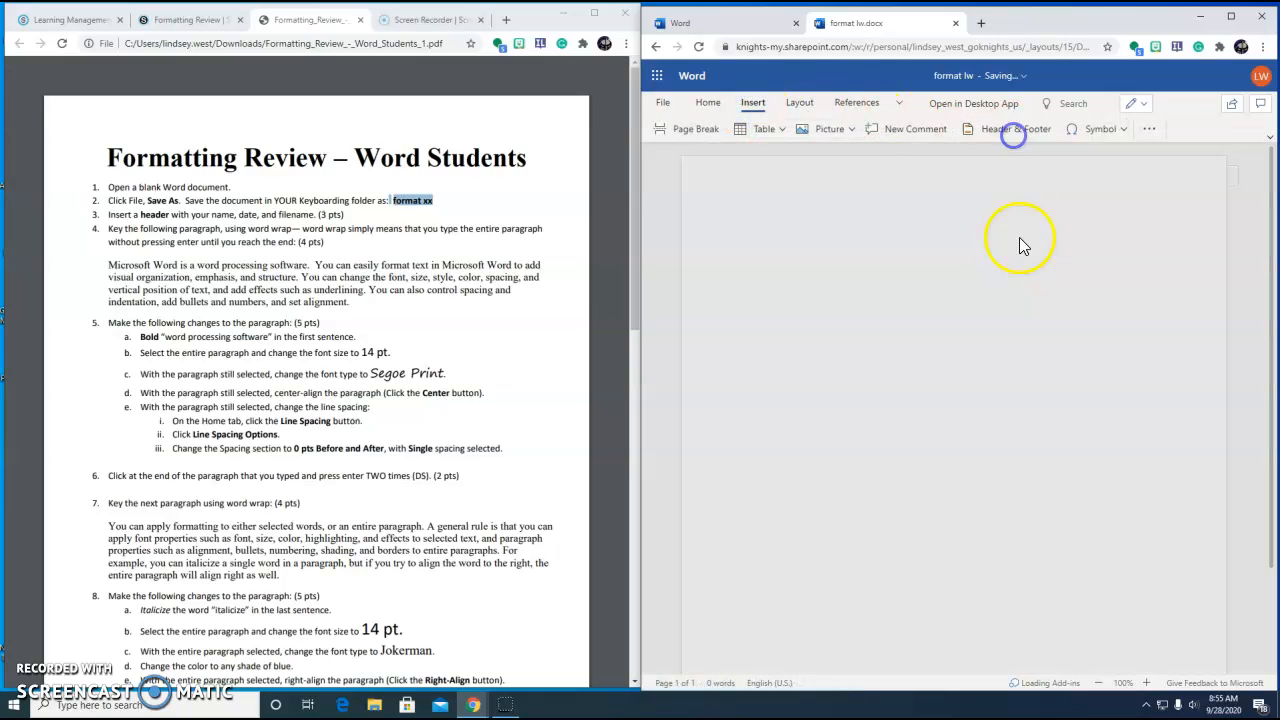
{"action": "type", "text": "Lind"}
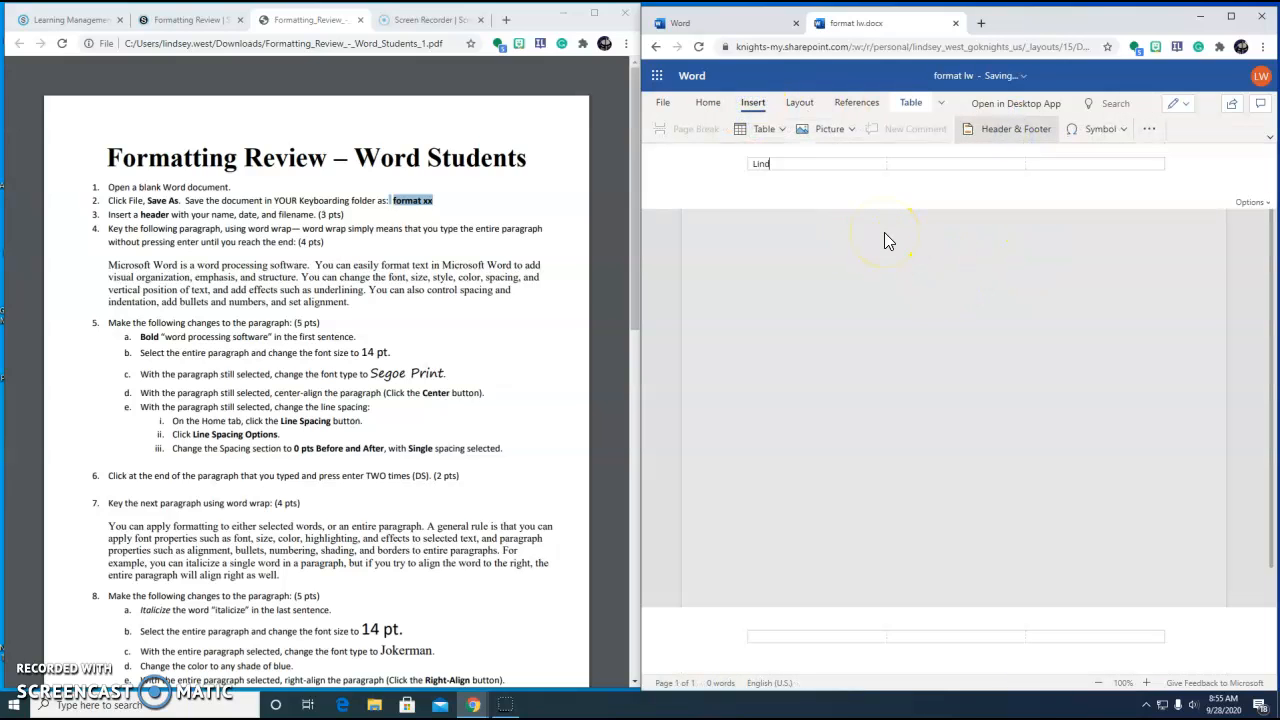
{"action": "type", "text": "sey West"}
{"action": "key", "text": "Tab"}
{"action": "type", "text": "9/28/20"}
{"action": "key", "text": "Tab"}
{"action": "type", "text": "Format lw"}
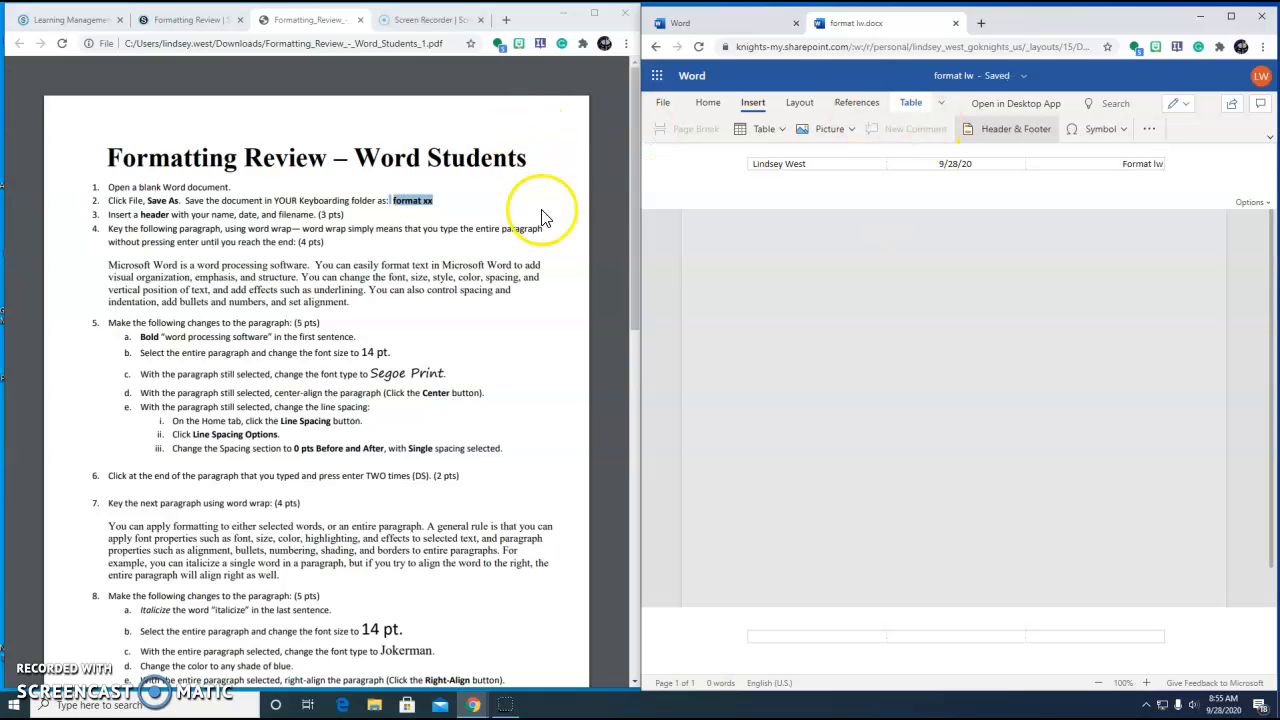
{"action": "left_click", "coordinate": [774, 298]}
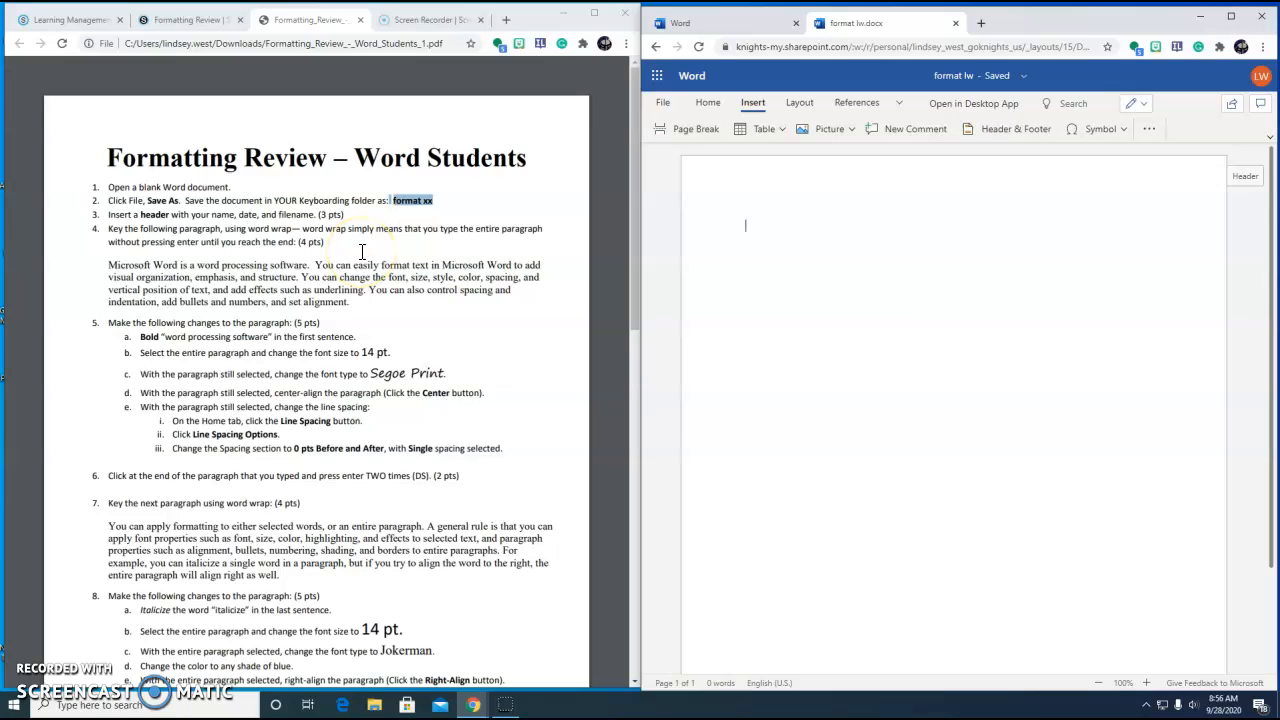
- Enter the worksheet's item 4 paragraph in the body, from "Microsoft Word is a processing software." to "add effects such as underlining"
{"action": "left_click", "coordinate": [543, 265]}
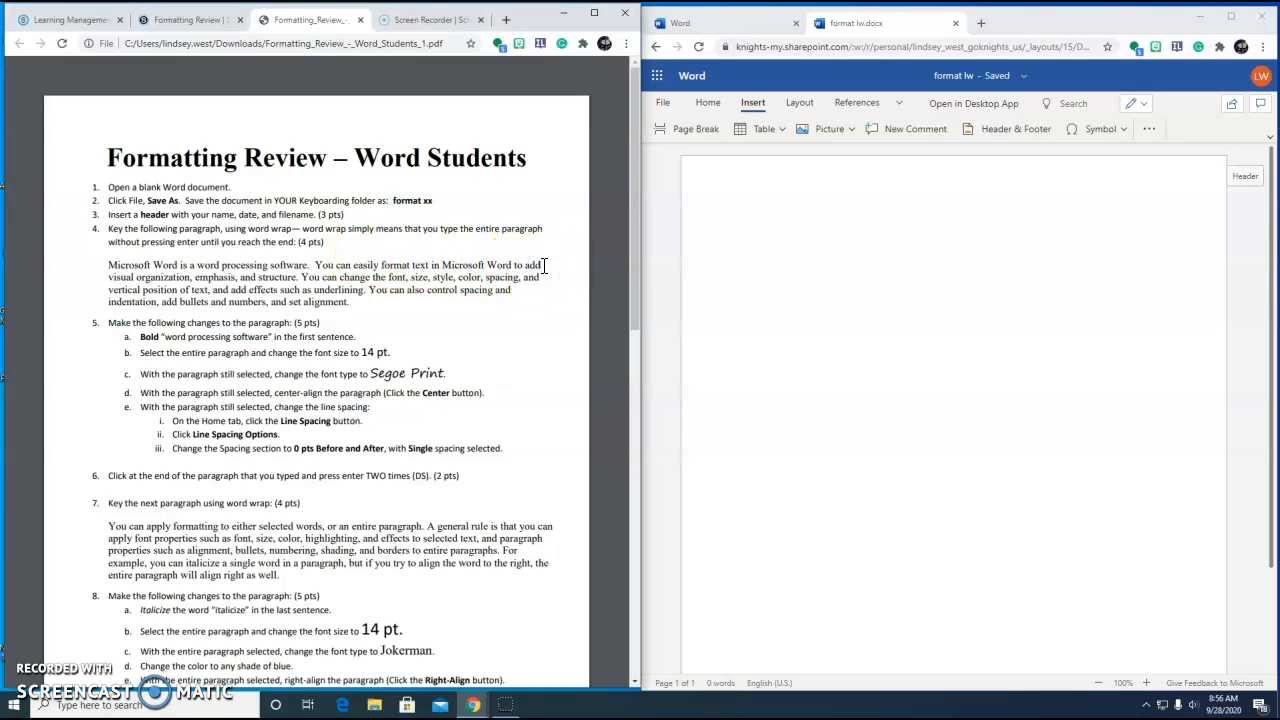
{"action": "left_click", "coordinate": [740, 250]}
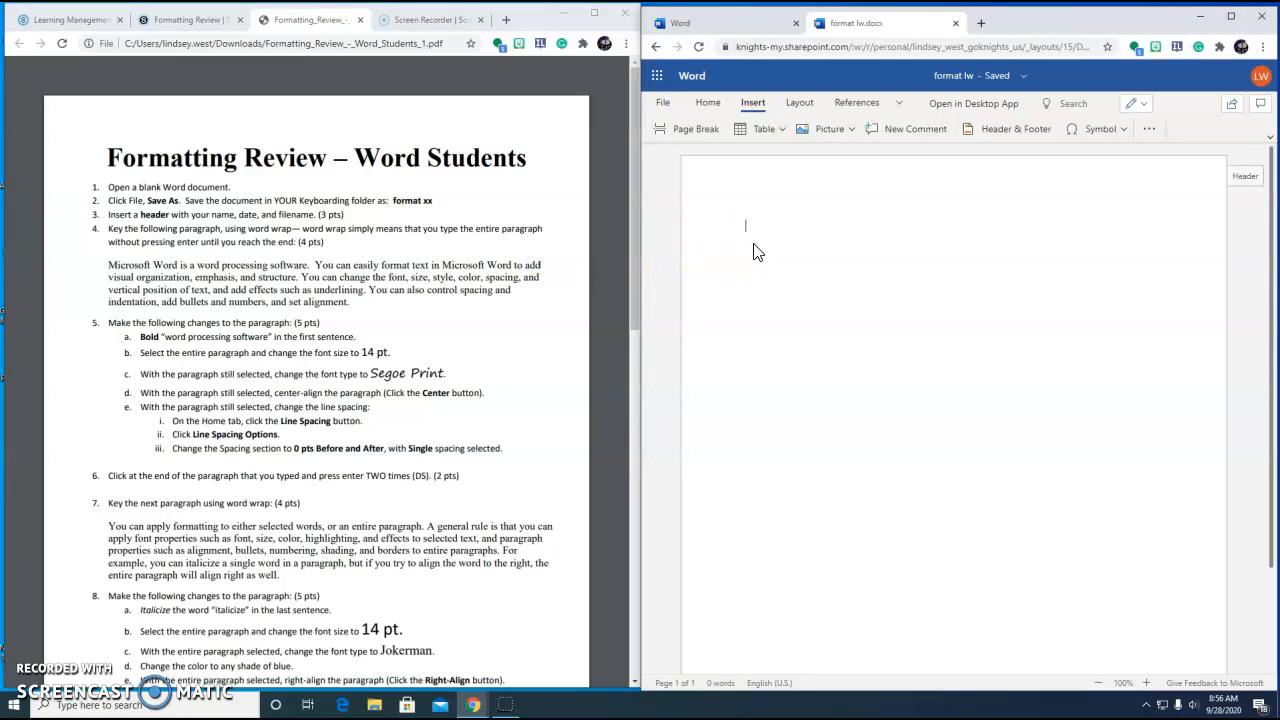
{"action": "type", "text": "Microsoft Word is a processing software. You can easily format text"}
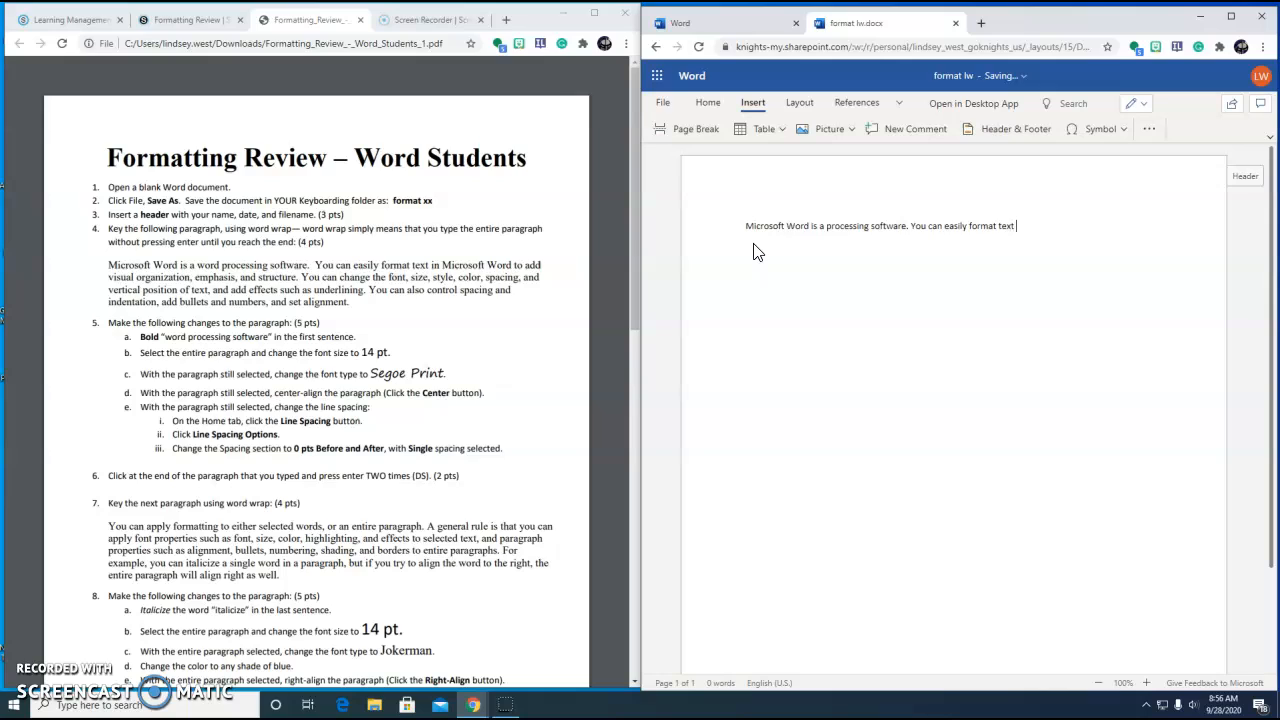
{"action": "type", "text": " in Microsoft Word to add visual organization, em"}
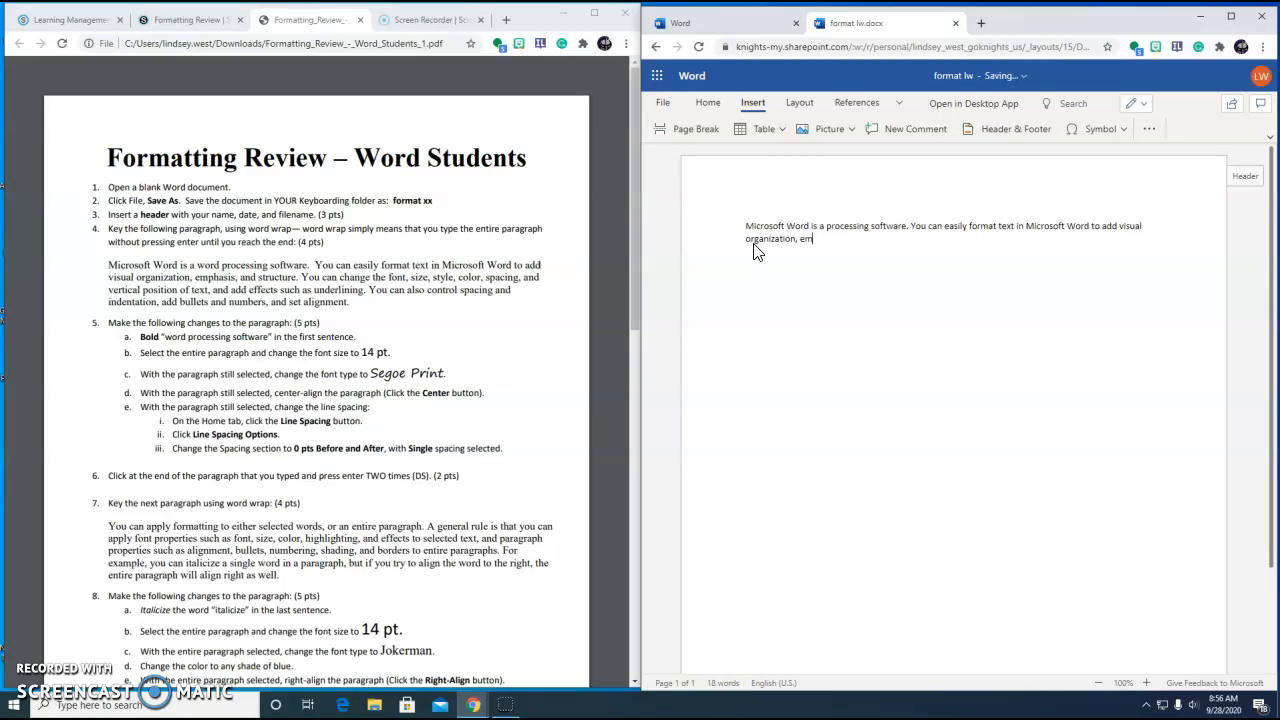
{"action": "type", "text": "phasis, and structure. You can change the font, s"}
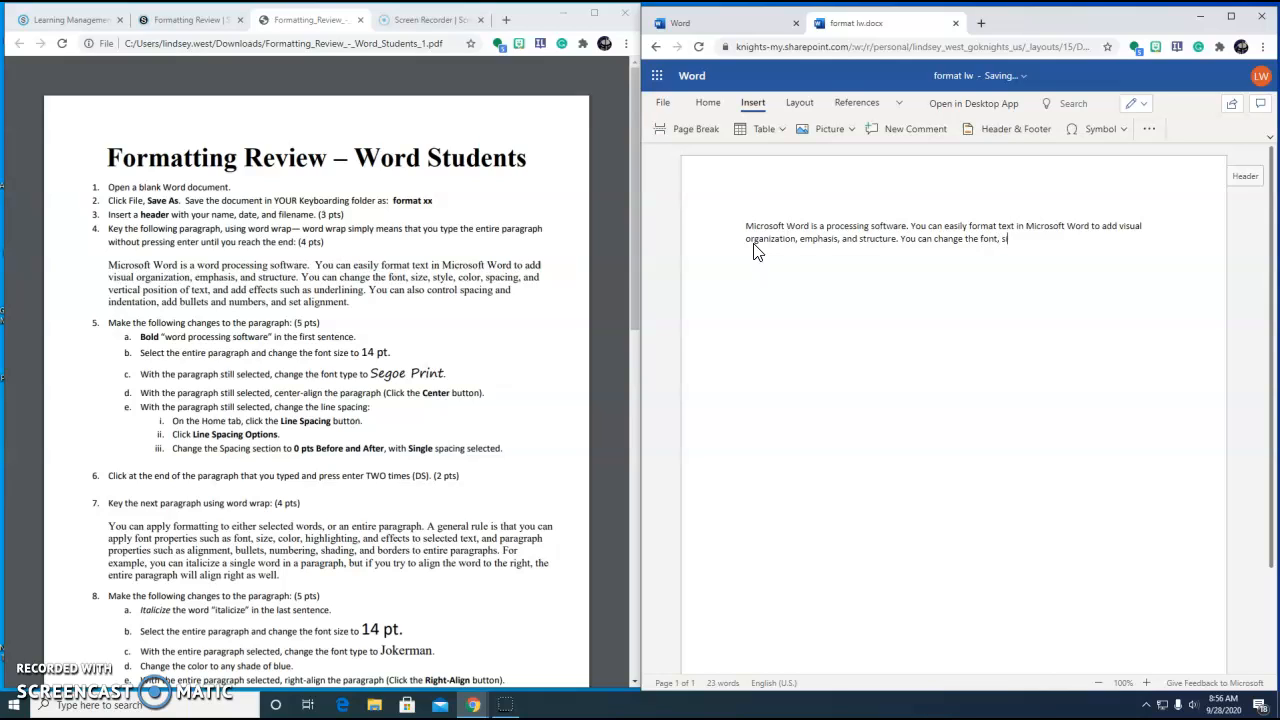
{"action": "type", "text": ", co"}
{"action": "type", "text": "osition o"}
{"action": "type", "text": "f text, and ad"}
{"action": "type", "text": "d effecrts such as und"}
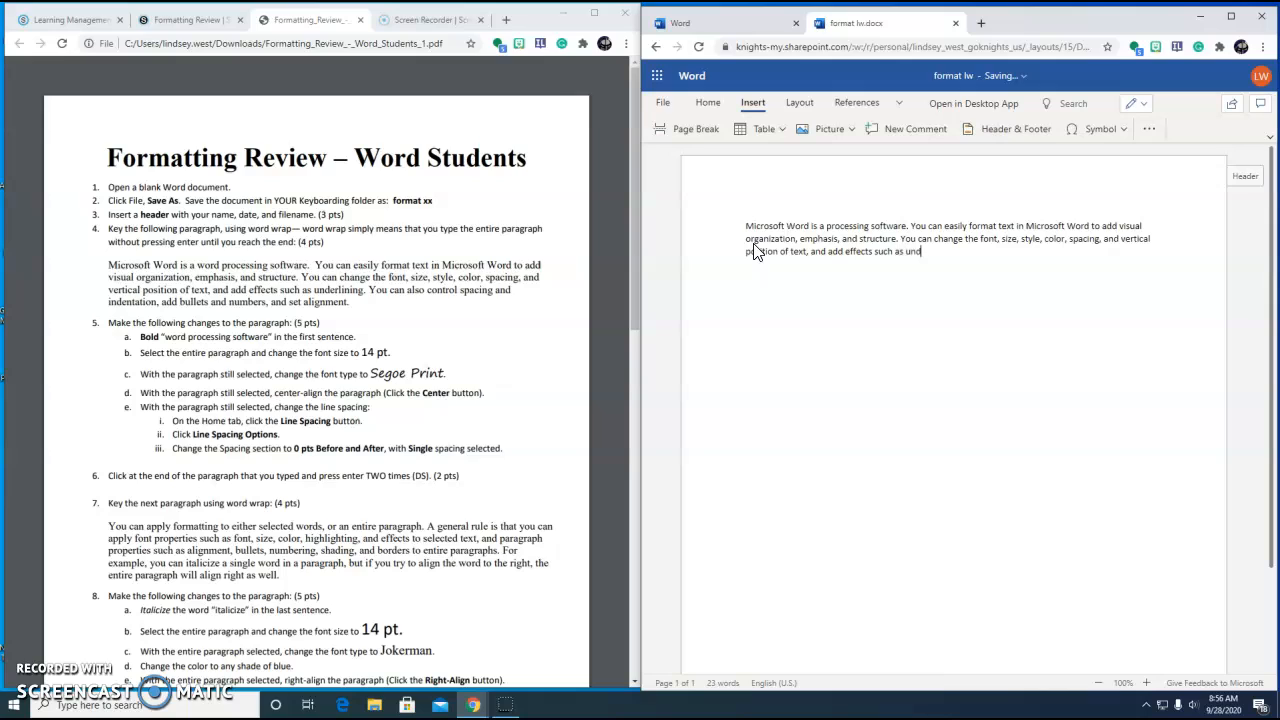
- Finish the paragraph with "You can also control spacing and indentation, add bullets and numbers, and set alignment."
{"action": "type", "text": "can also control spac"}
{"action": "key", "text": "BackSpace"}
{"action": "type", "text": "dentation"}
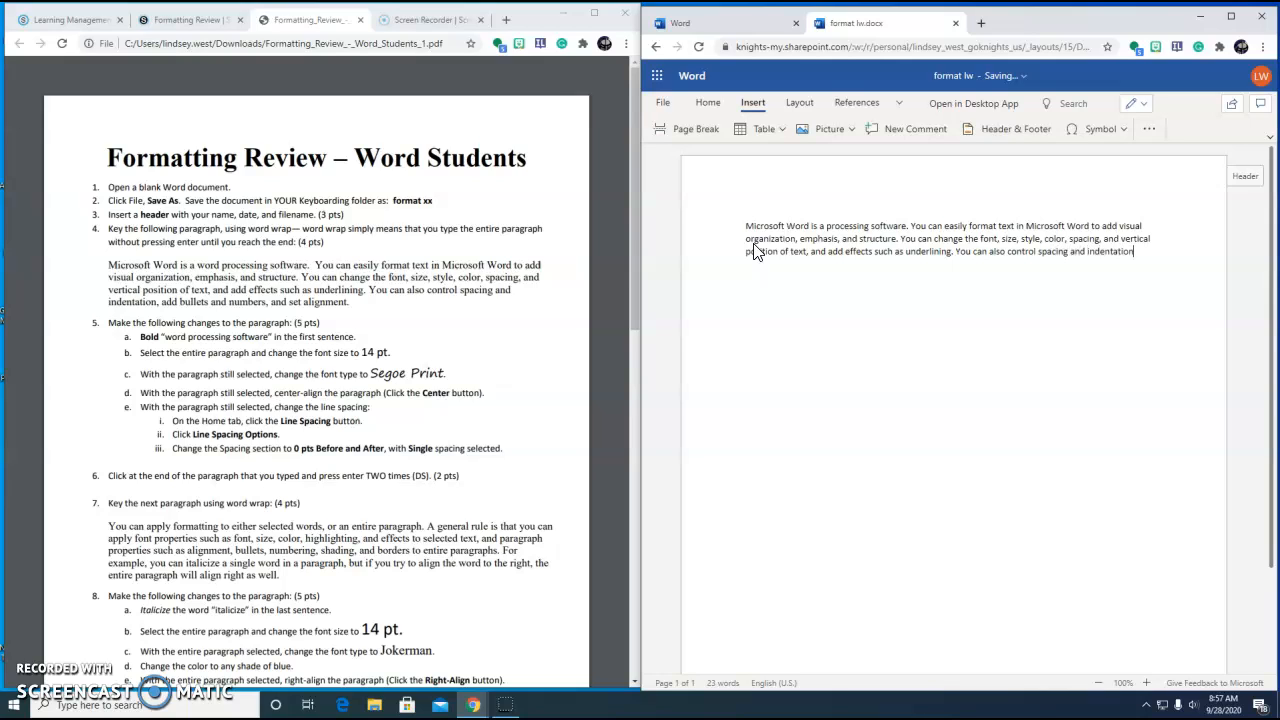
{"action": "type", "text": ", add bullets and numbers, and"}
{"action": "type", "text": " set aligh"}
{"action": "key", "text": "BackSpace"}
{"action": "key", "text": "BackSpace"}
{"action": "key", "text": "BackSpace"}
{"action": "type", "text": "ment"}
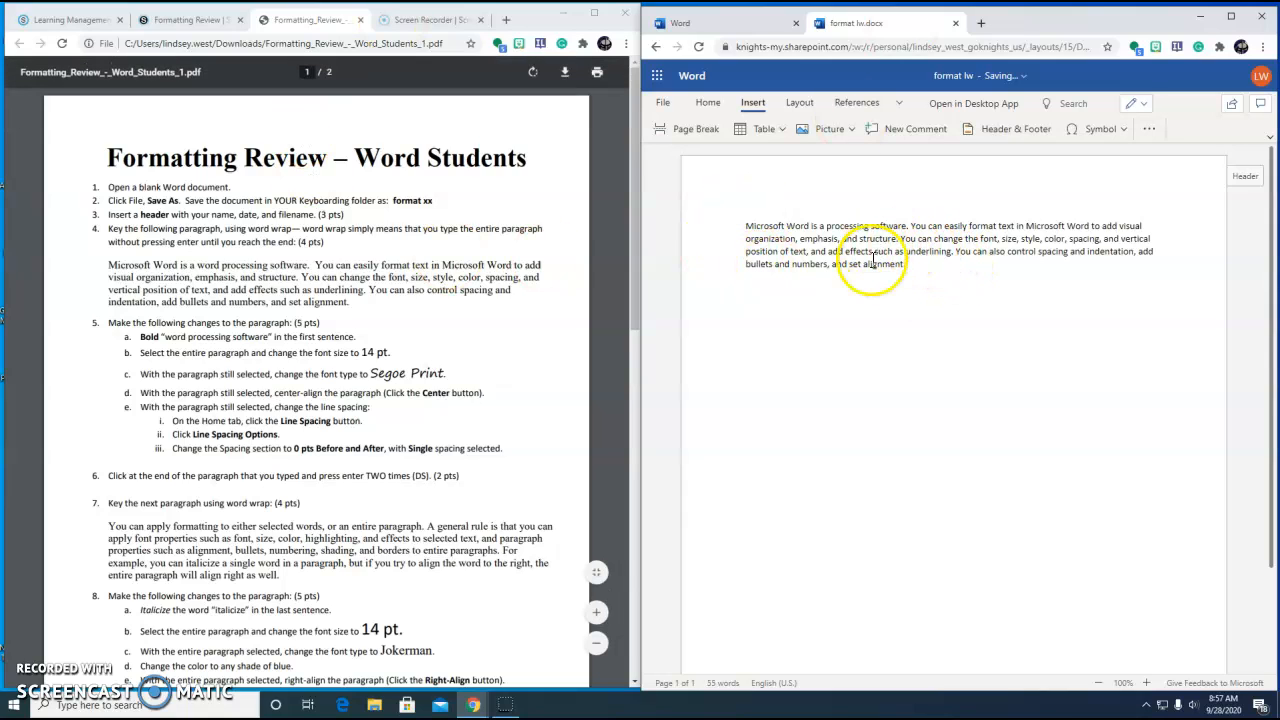
{"action": "left_click", "coordinate": [926, 284]}
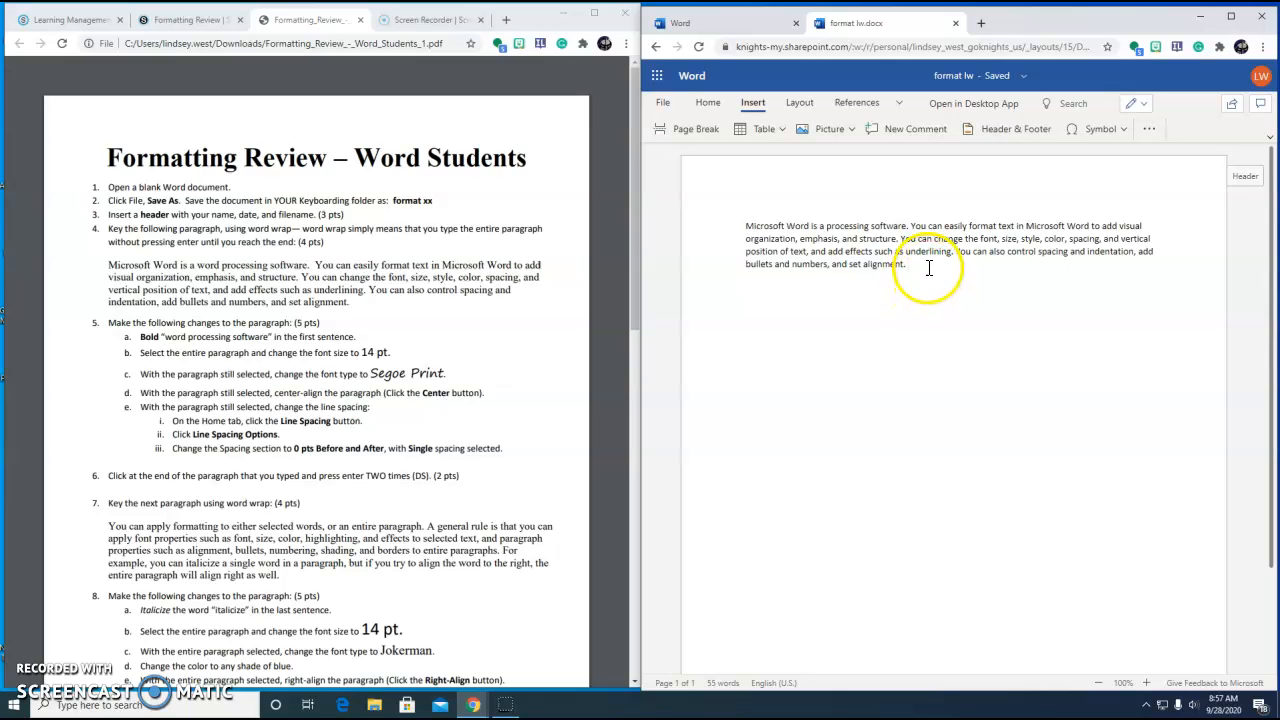
{"action": "double_click", "coordinate": [929, 271]}
{"action": "left_click", "coordinate": [923, 277]}
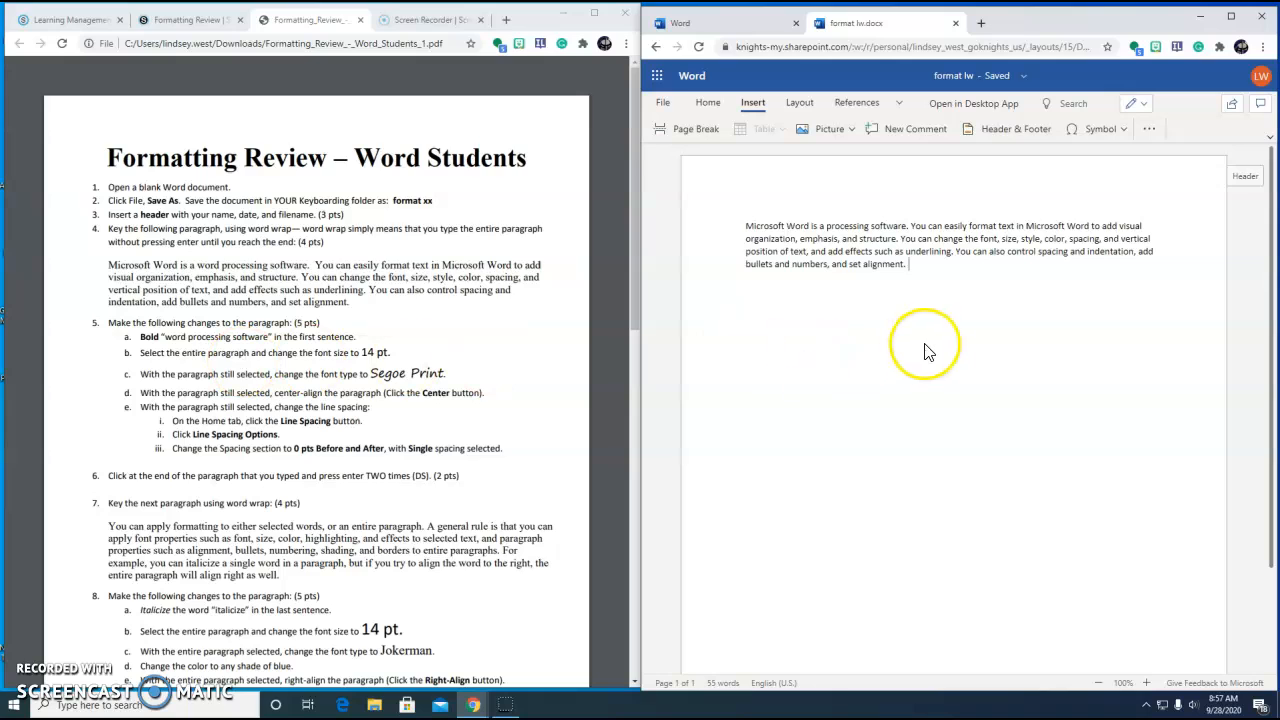
{"action": "type", "text": "."}
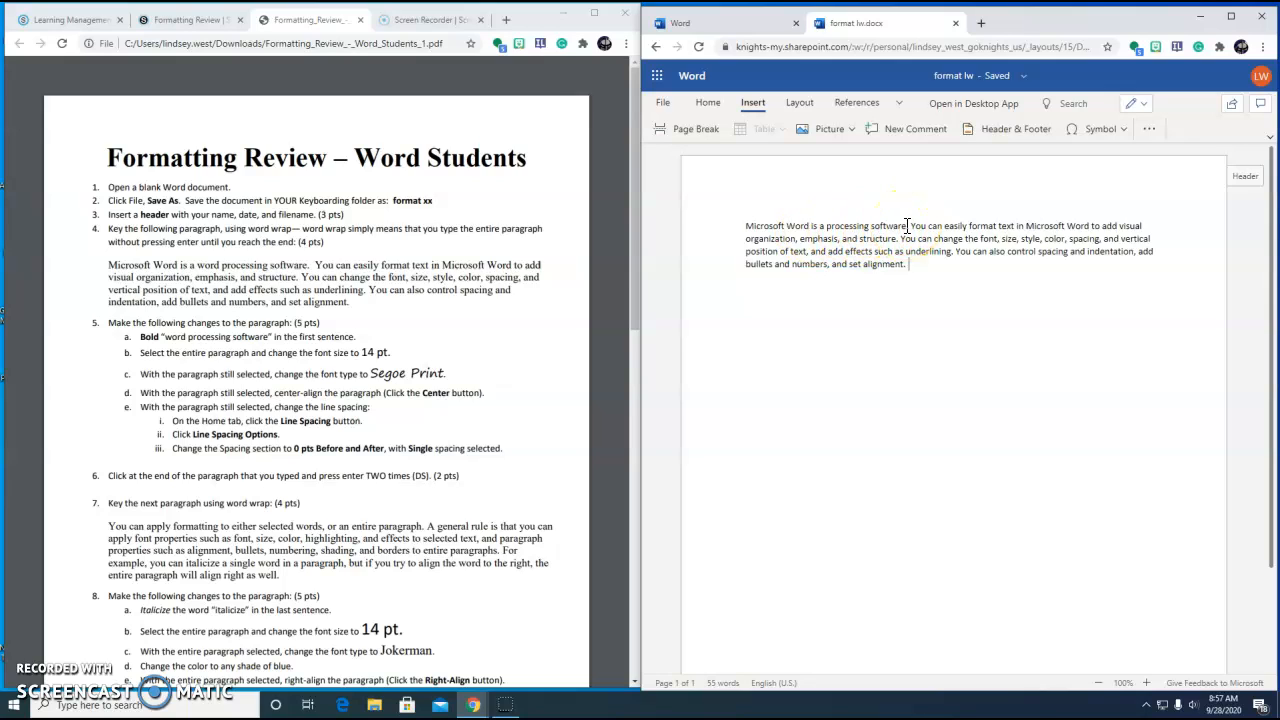
- Insert the missing "word" before "processing software" in the first sentence and bold "word processing software"
{"action": "left_click", "coordinate": [829, 228]}
{"action": "type", "text": "word"}
{"action": "left_click_drag", "start_coordinate": [828, 224], "coordinate": [923, 229]}
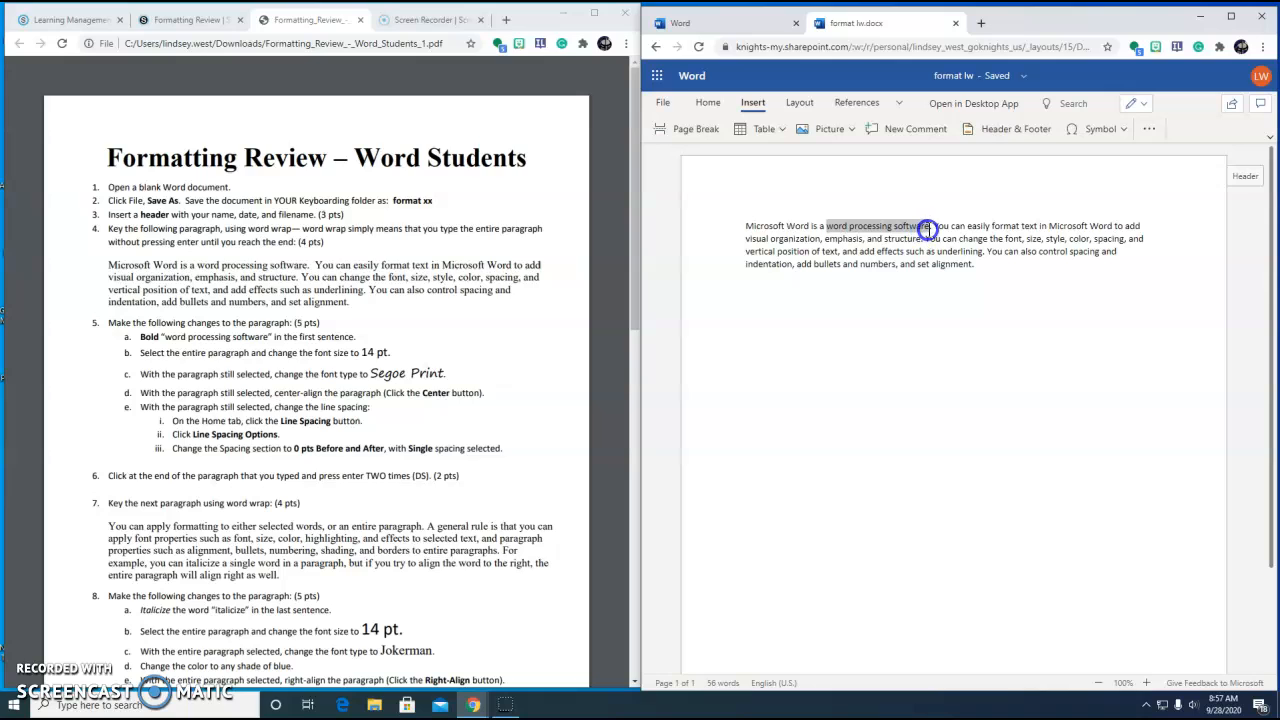
{"action": "left_click", "coordinate": [707, 104]}
{"action": "left_click", "coordinate": [882, 132]}
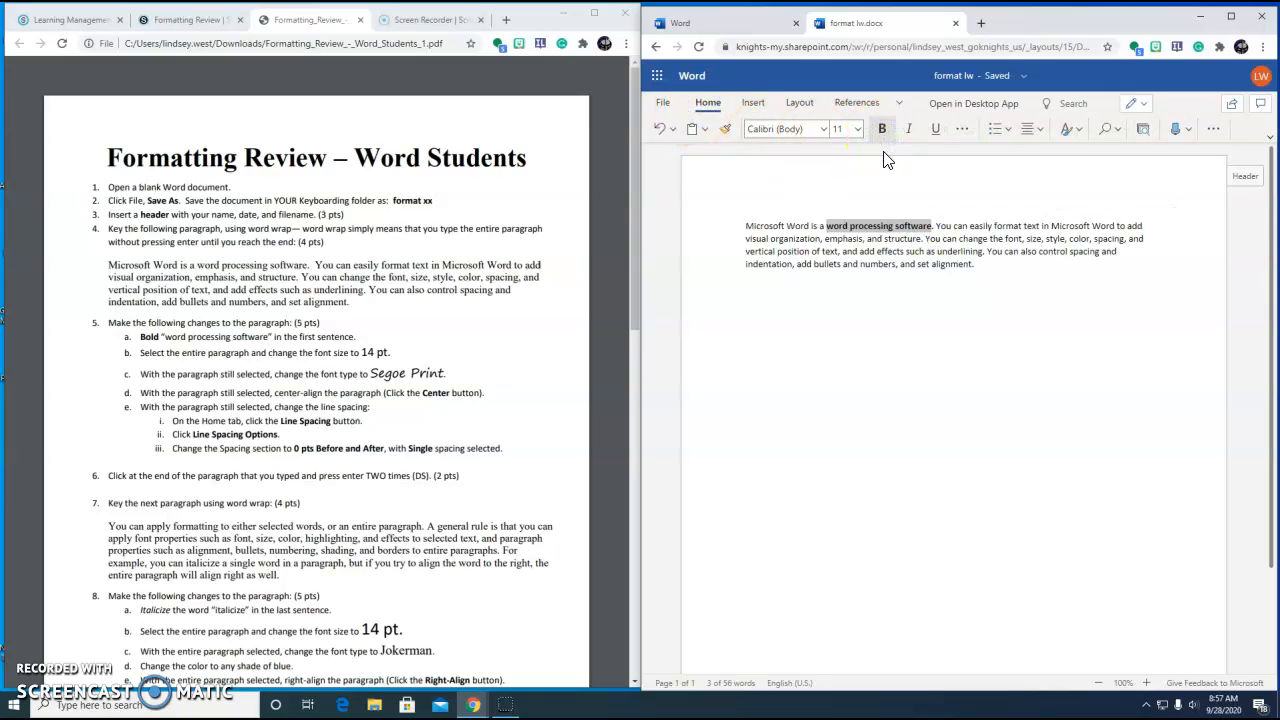
- Set the font size of the entire paragraph to 14
{"action": "left_click_drag", "start_coordinate": [880, 370], "coordinate": [745, 226]}
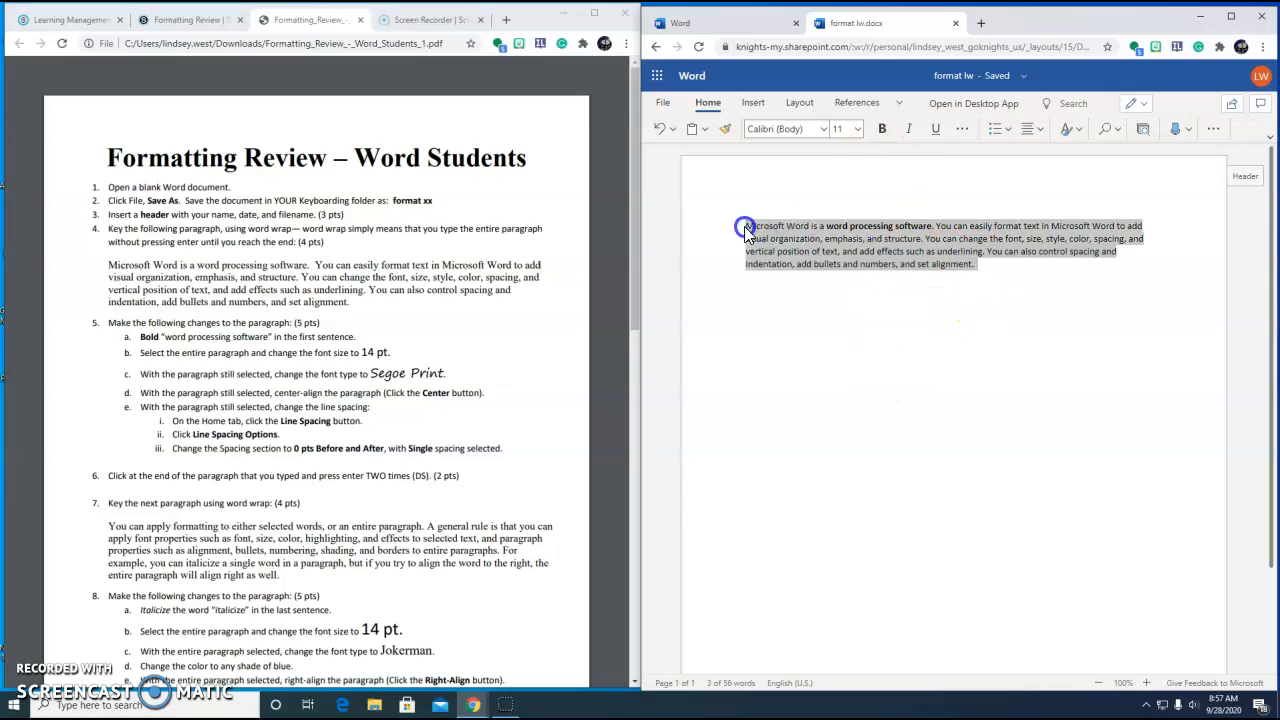
{"action": "left_click", "coordinate": [851, 128]}
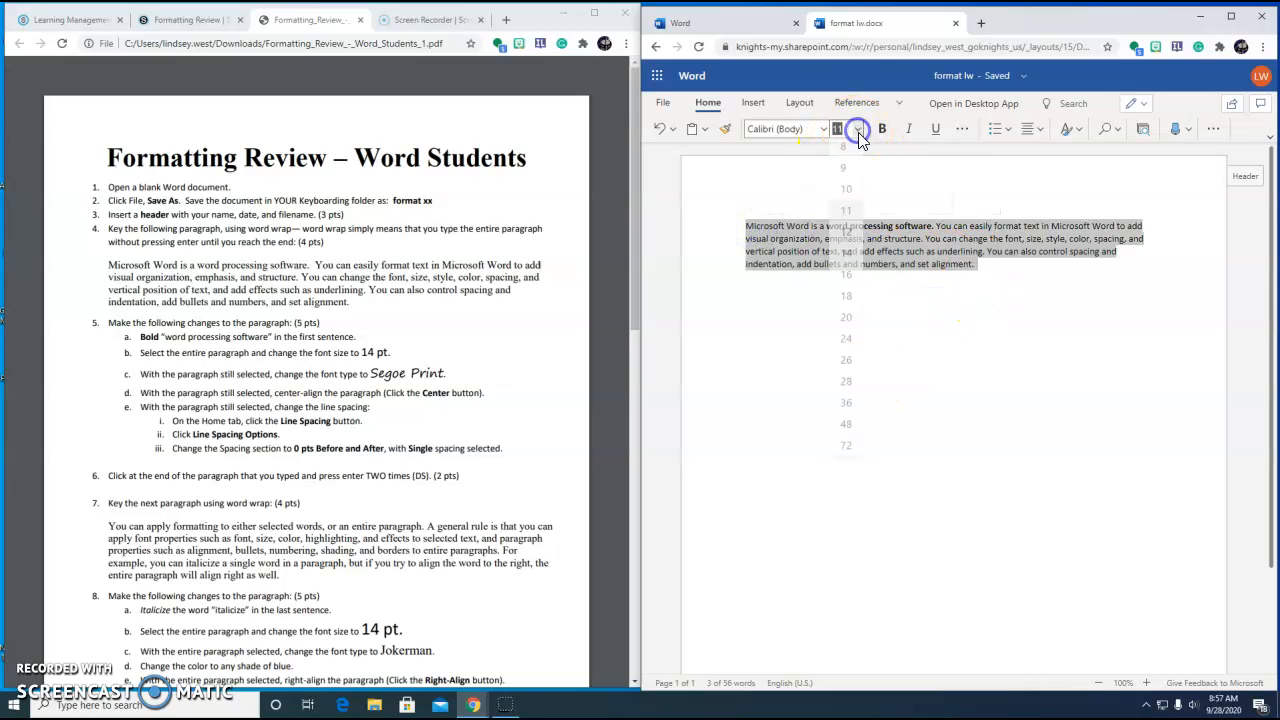
{"action": "left_click", "coordinate": [846, 262]}
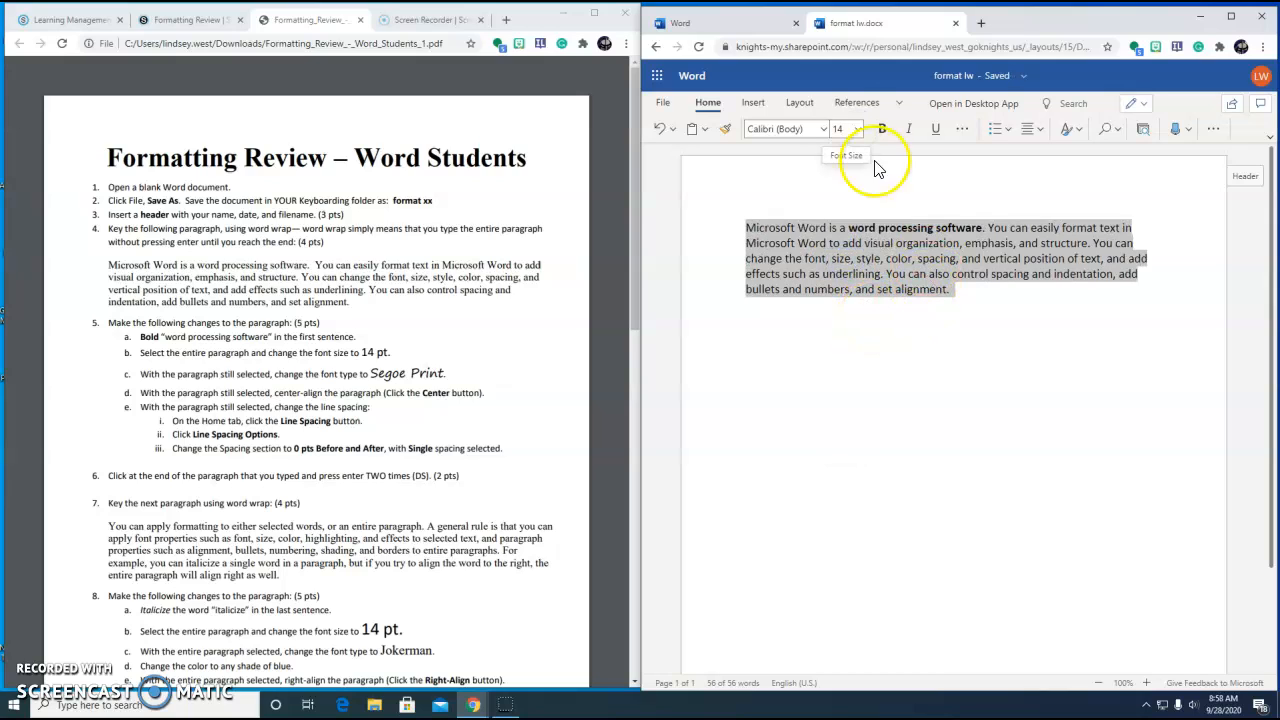
- Change the paragraph's font to Segoe Print and center-align it
{"action": "left_click", "coordinate": [824, 129]}
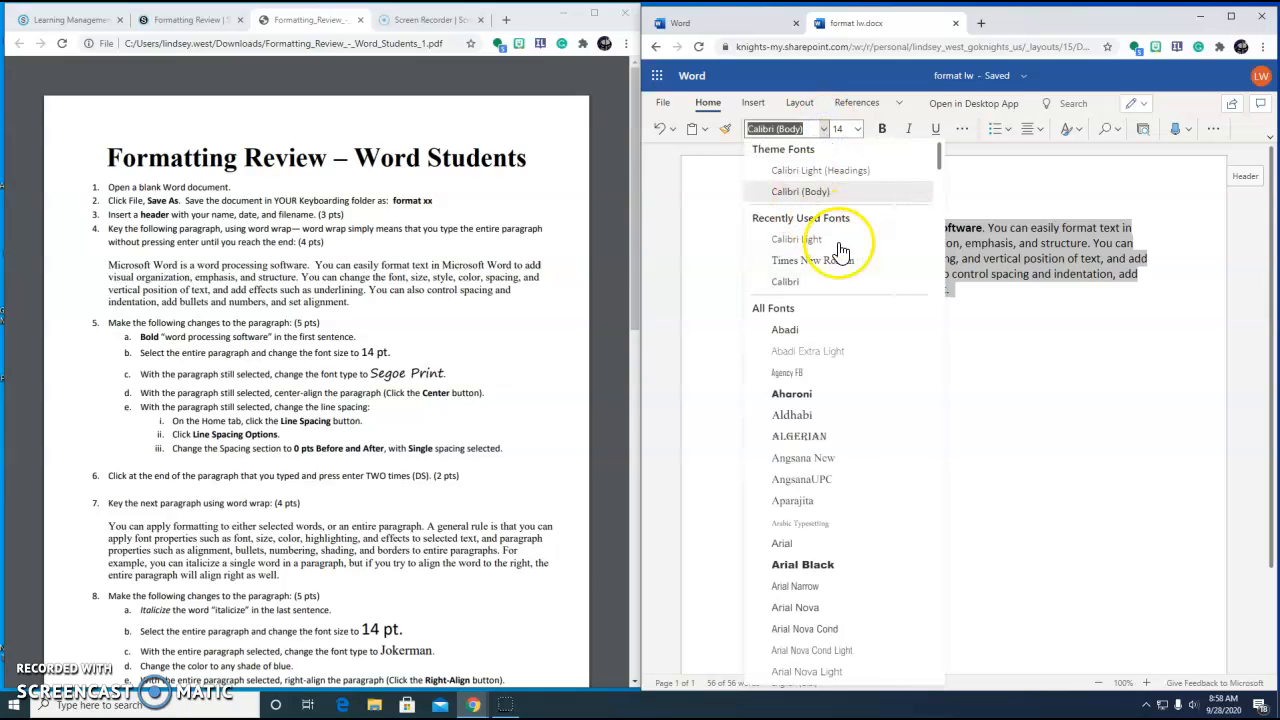
{"action": "scroll", "coordinate": [820, 531], "scroll_direction": "down", "scroll_amount": 10}
{"action": "scroll", "coordinate": [843, 471], "scroll_direction": "down", "scroll_amount": 2}
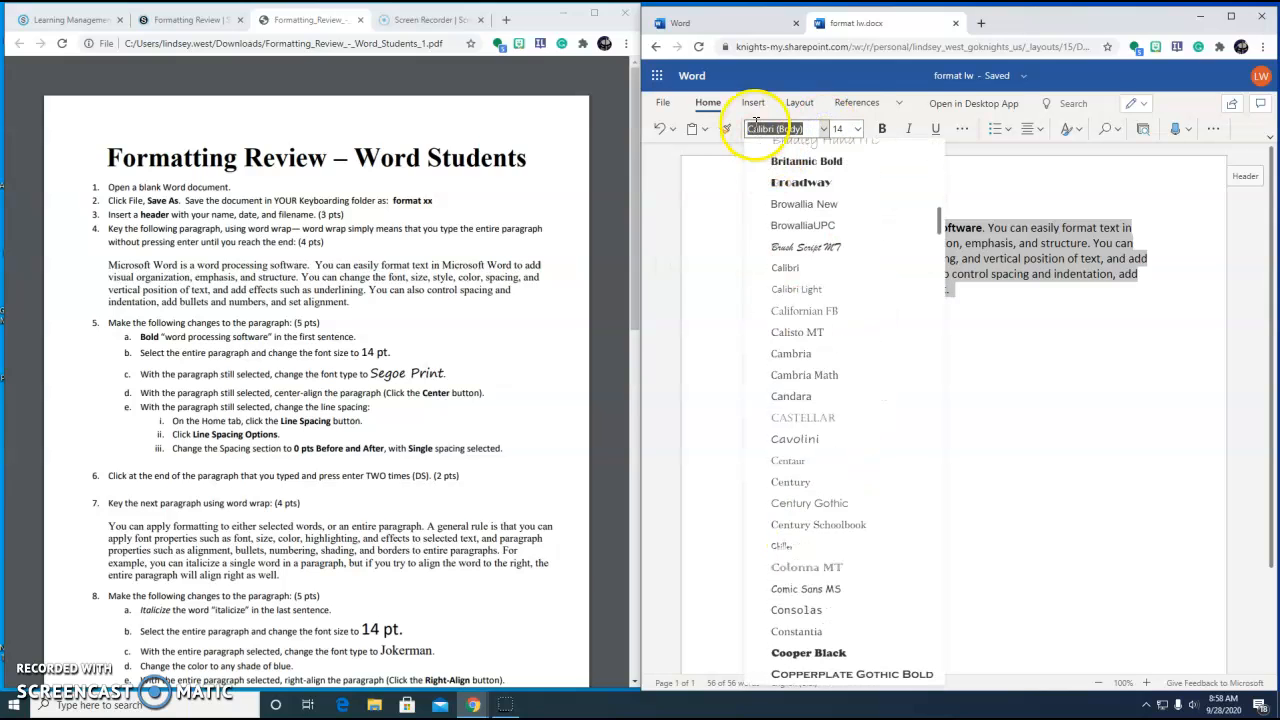
{"action": "type", "text": "Segoe Print"}
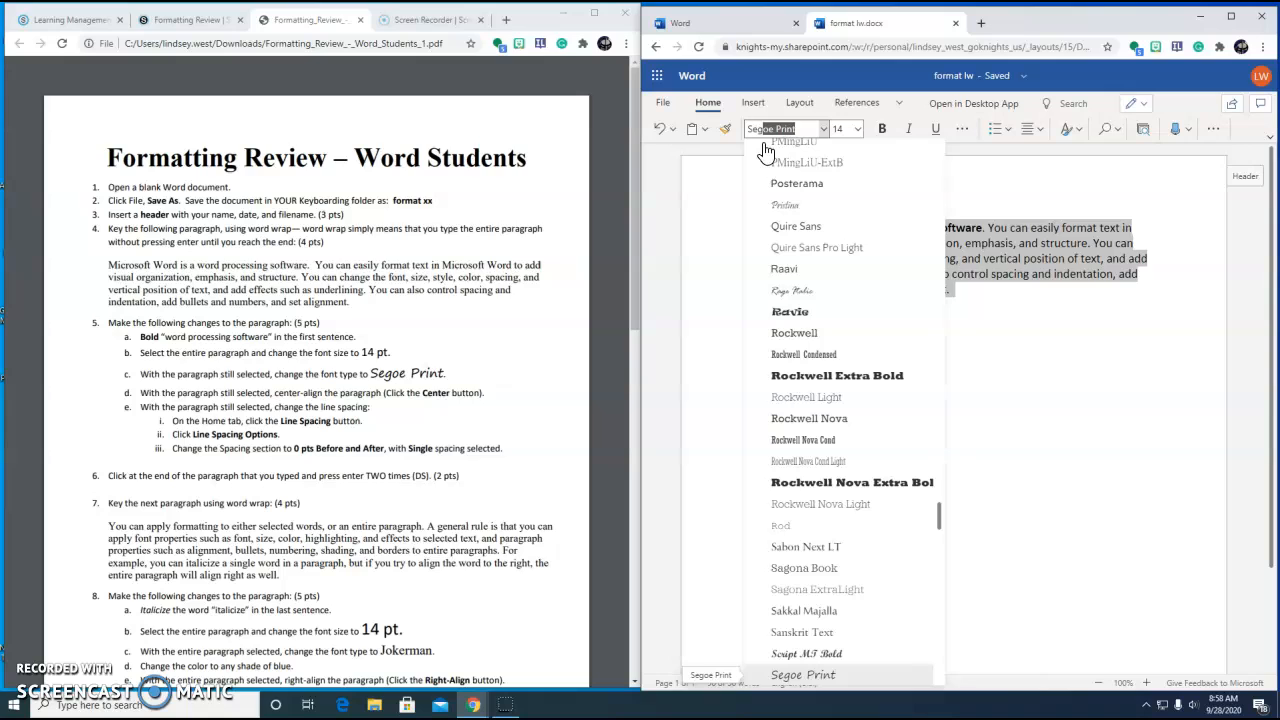
{"action": "left_click", "coordinate": [815, 675]}
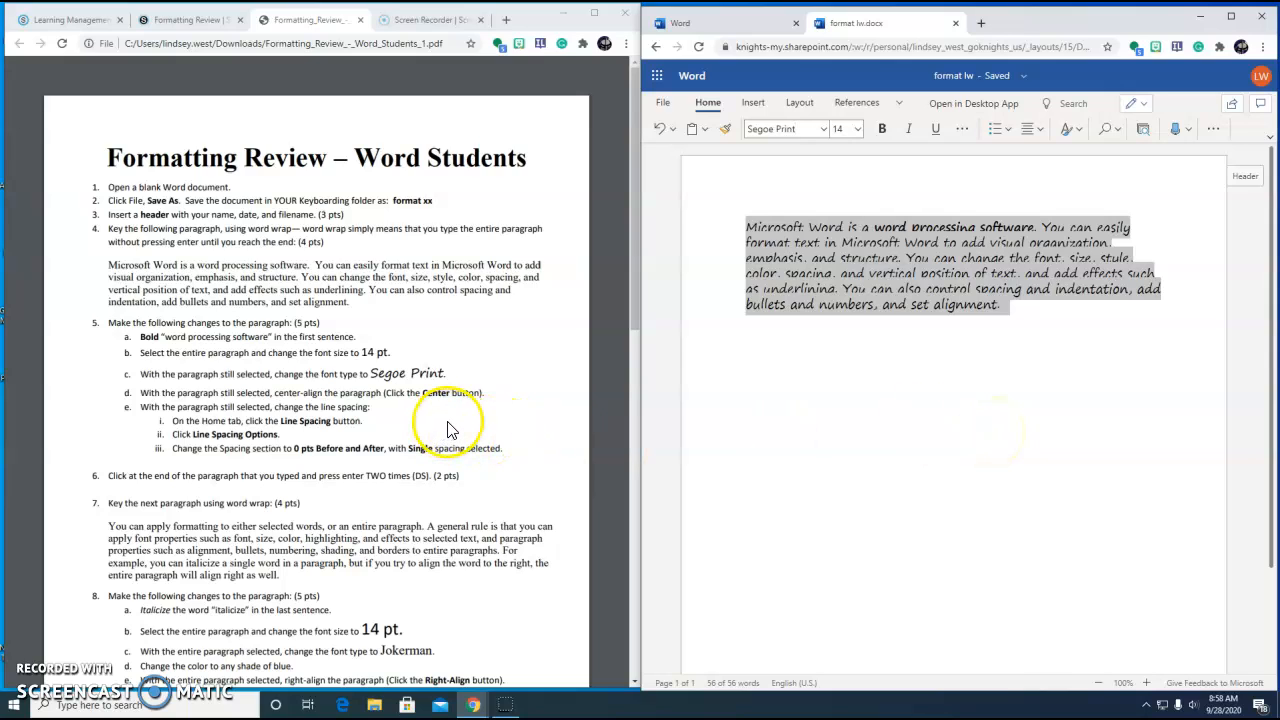
{"action": "left_click", "coordinate": [1040, 128]}
{"action": "left_click", "coordinate": [1062, 186]}
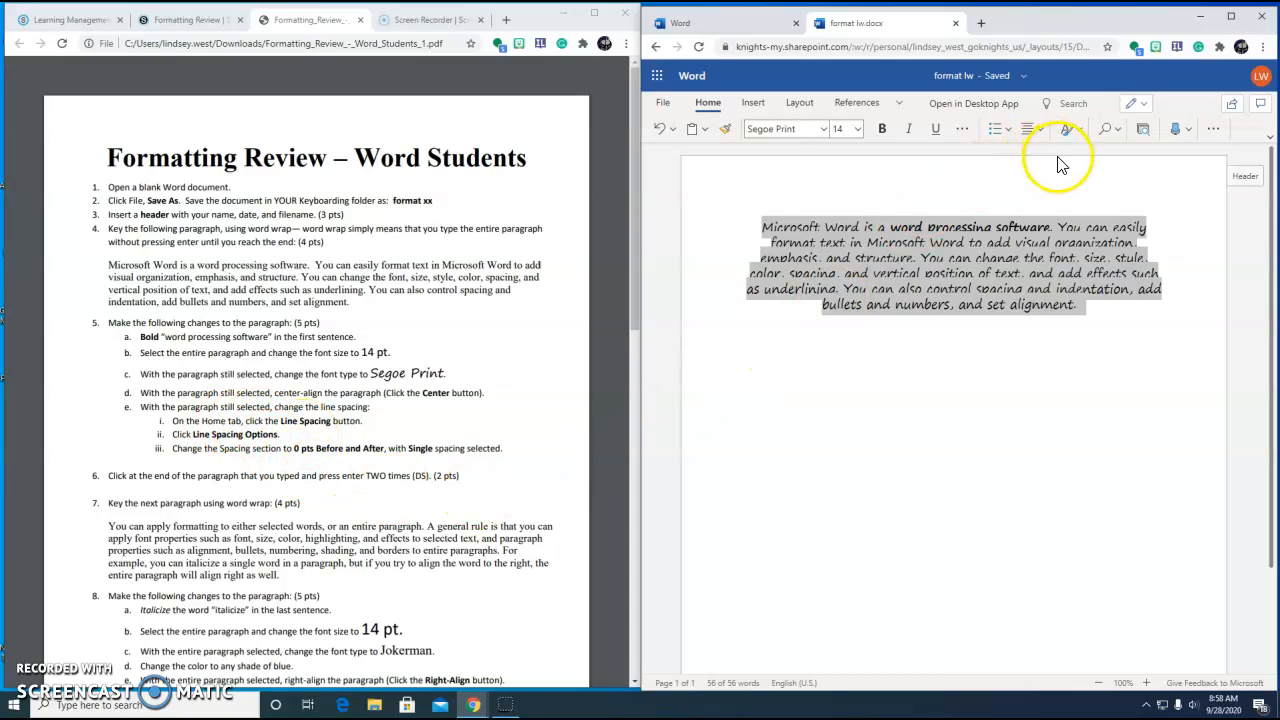
- Set the paragraph's spacing after to 0 pt and its line spacing to Single
{"action": "left_click", "coordinate": [1213, 131]}
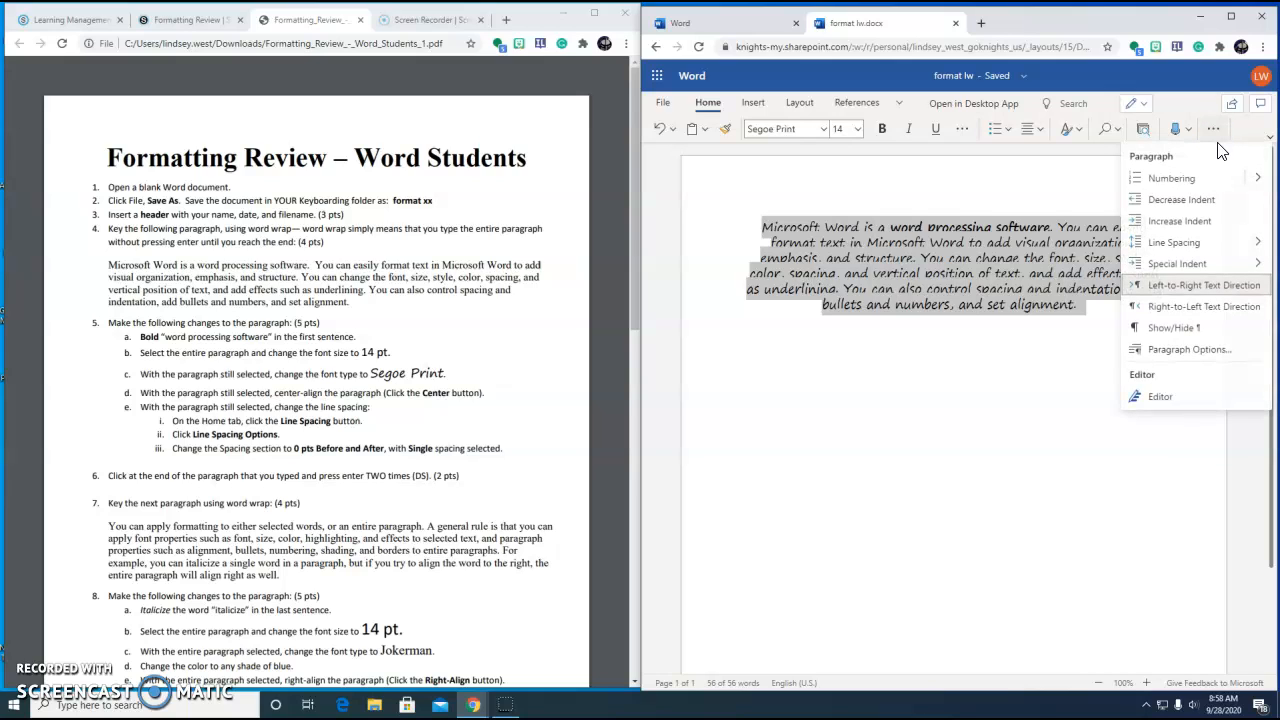
{"action": "left_click", "coordinate": [1208, 185]}
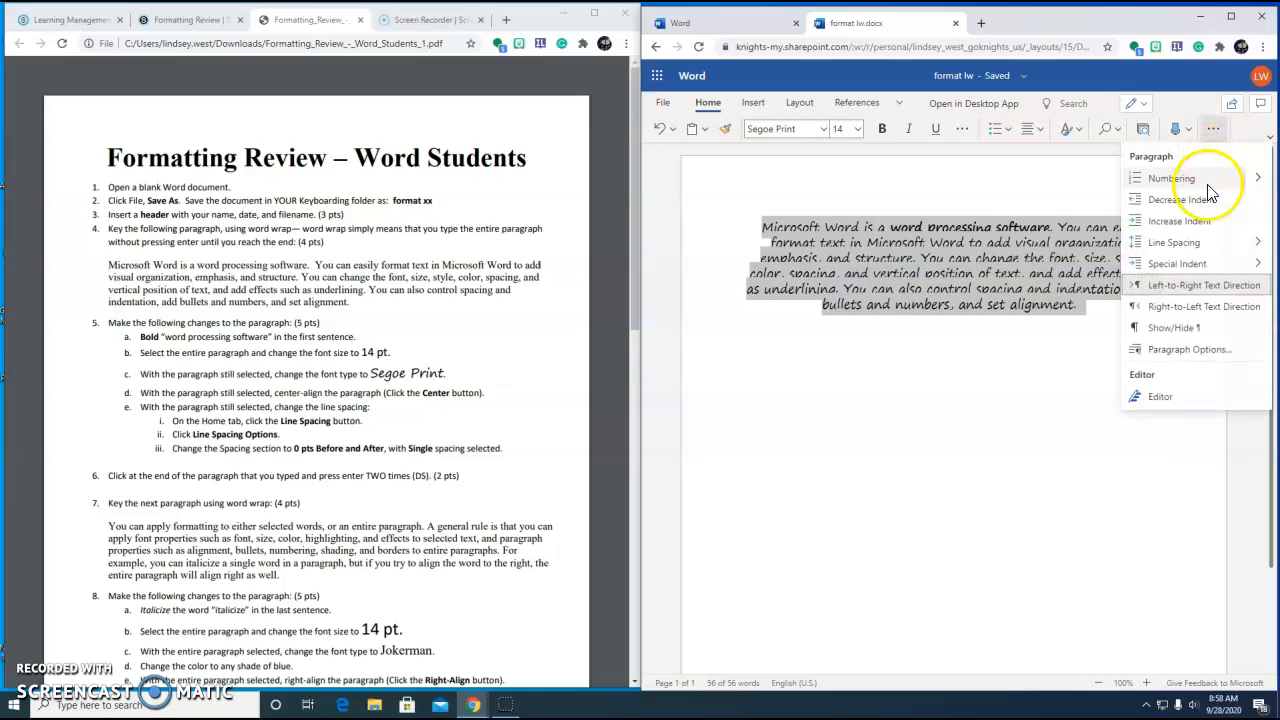
{"action": "mouse_move", "coordinate": [1175, 242]}
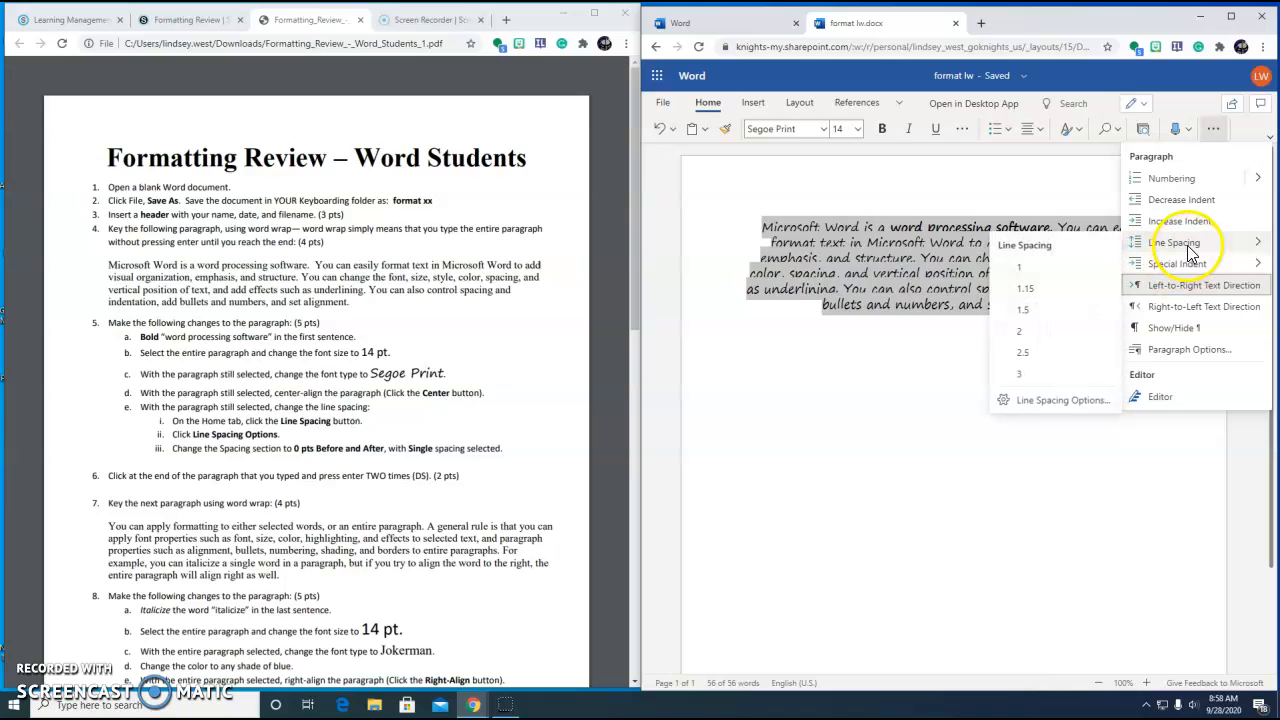
{"action": "left_click", "coordinate": [1045, 401]}
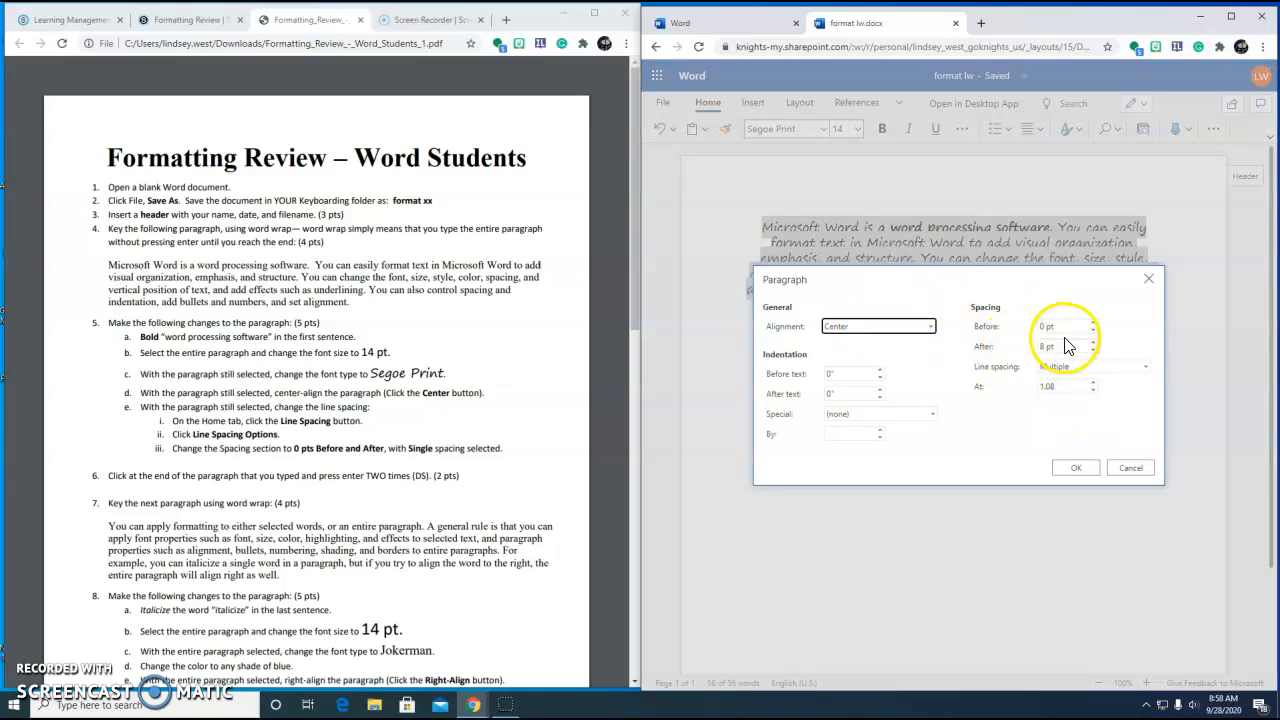
{"action": "left_click", "coordinate": [1093, 350]}
{"action": "left_click", "coordinate": [1093, 350]}
{"action": "left_click", "coordinate": [1093, 350]}
{"action": "left_click", "coordinate": [1093, 350]}
{"action": "left_click", "coordinate": [1093, 350]}
{"action": "left_click", "coordinate": [1093, 350]}
{"action": "left_click", "coordinate": [1093, 350]}
{"action": "left_click", "coordinate": [1093, 350]}
{"action": "left_click", "coordinate": [1140, 367]}
{"action": "left_click", "coordinate": [1053, 383]}
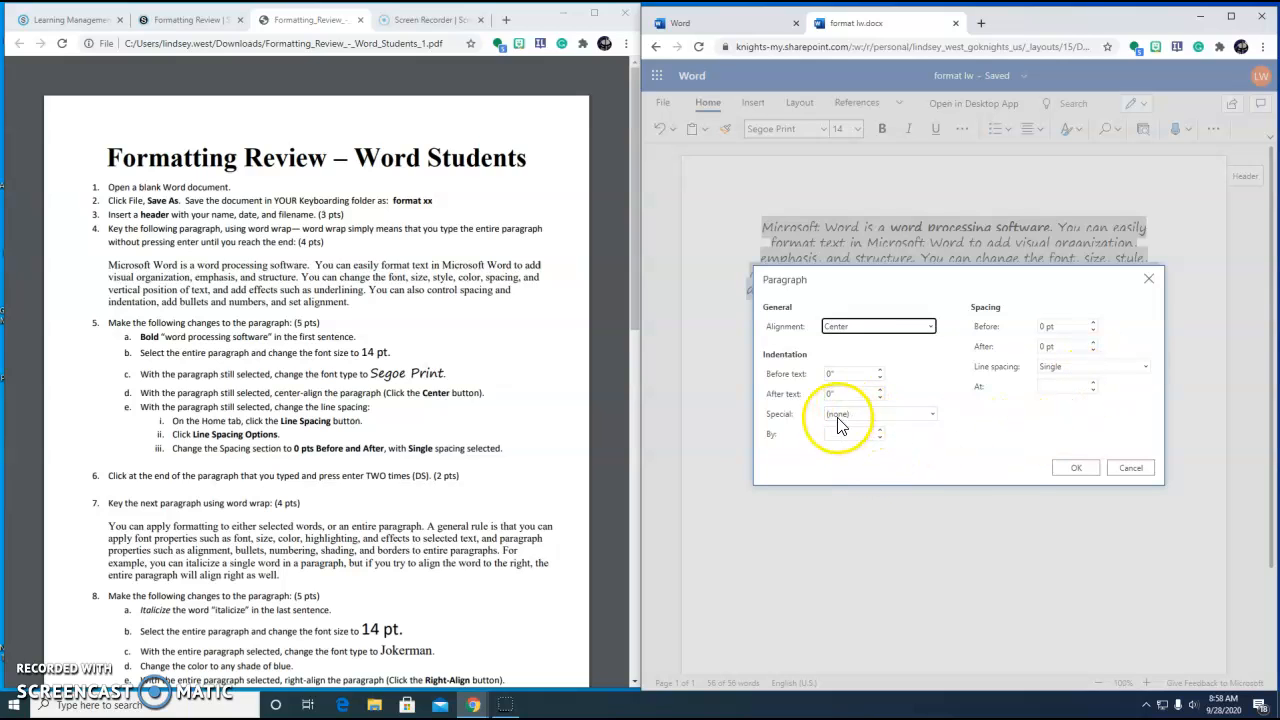
{"action": "left_click", "coordinate": [1068, 467]}
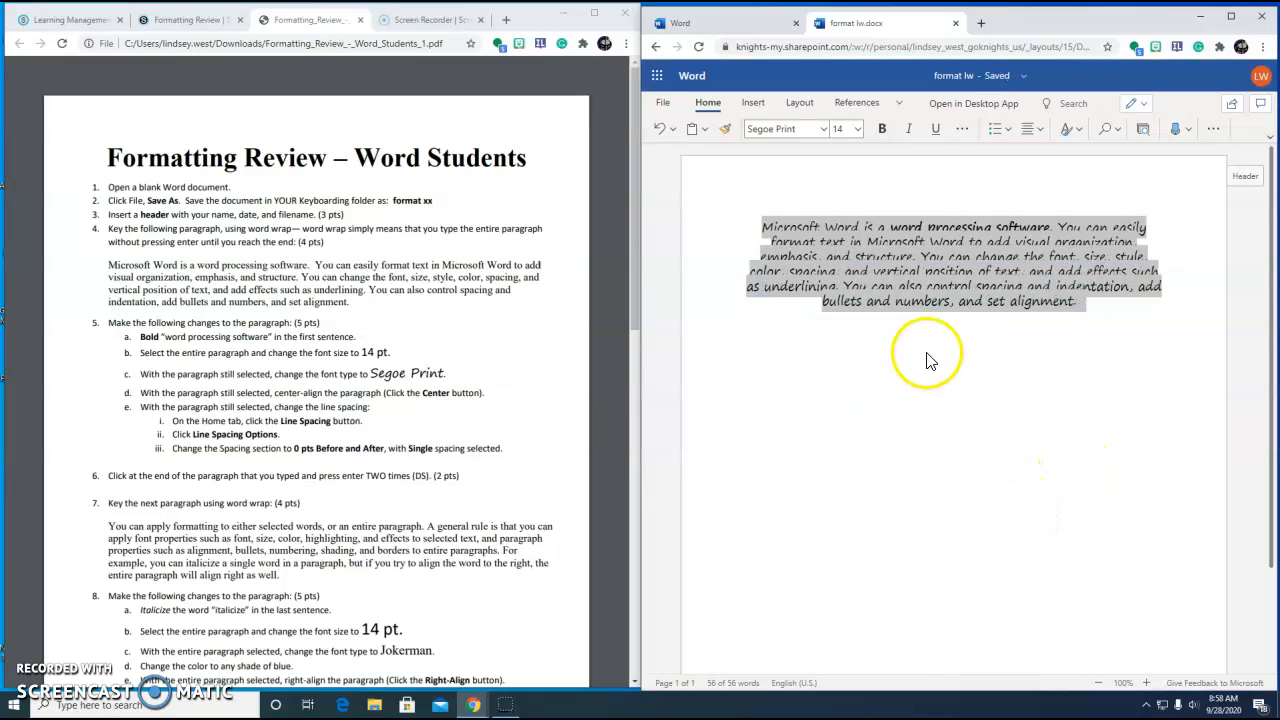
- Copy the worksheet's paragraph from item 7 and paste it below the first paragraph, separated by a blank line
{"action": "left_click", "coordinate": [1102, 314]}
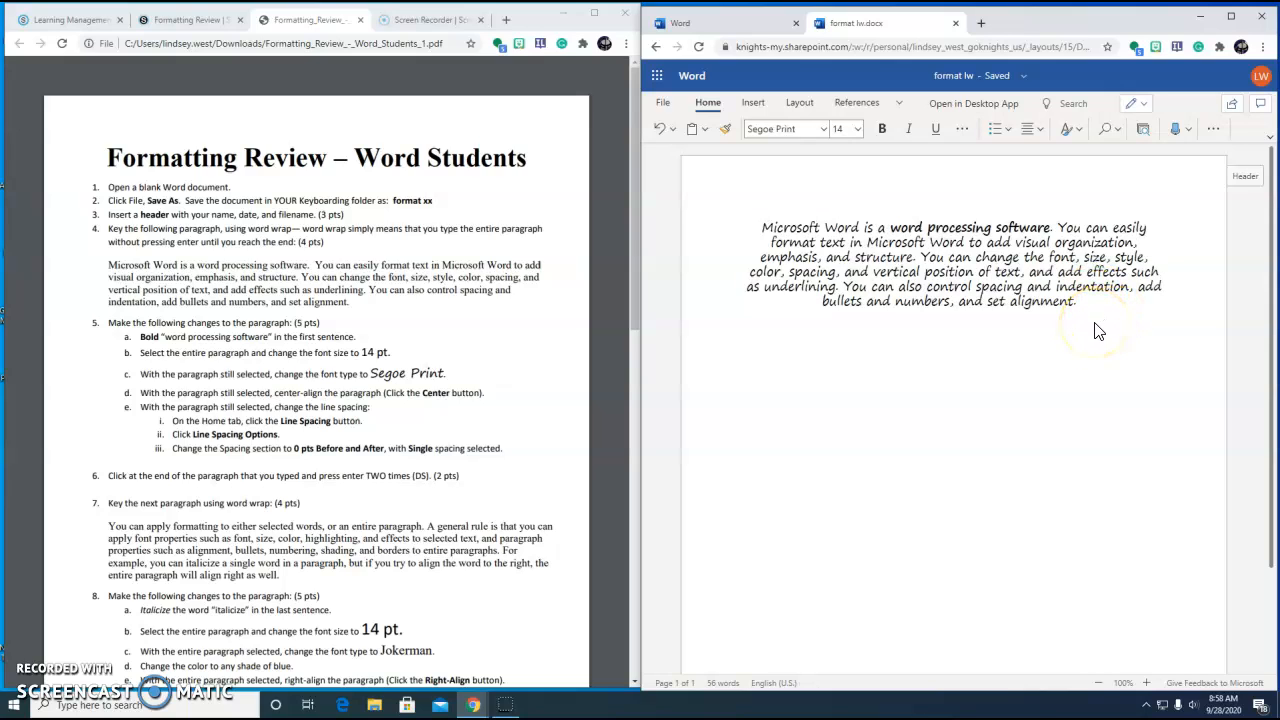
{"action": "left_click", "coordinate": [1105, 320]}
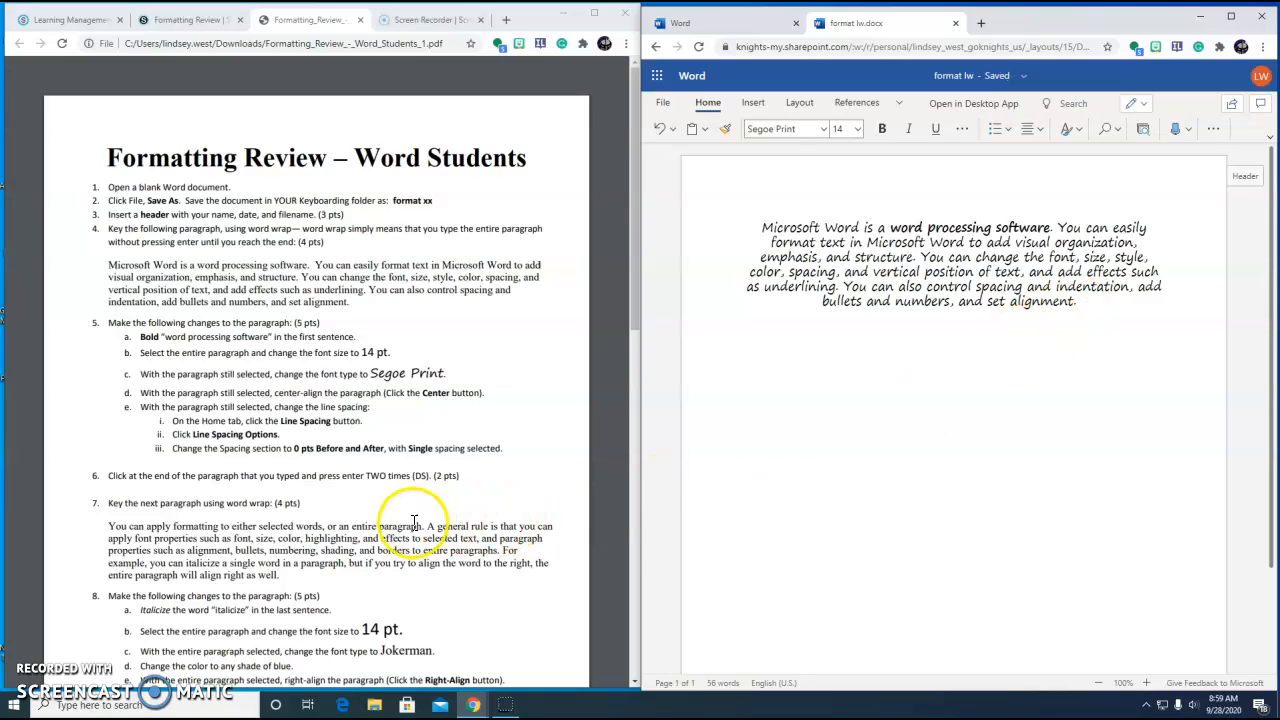
{"action": "left_click_drag", "start_coordinate": [108, 526], "coordinate": [280, 575]}
{"action": "key", "text": "ctrl+c"}
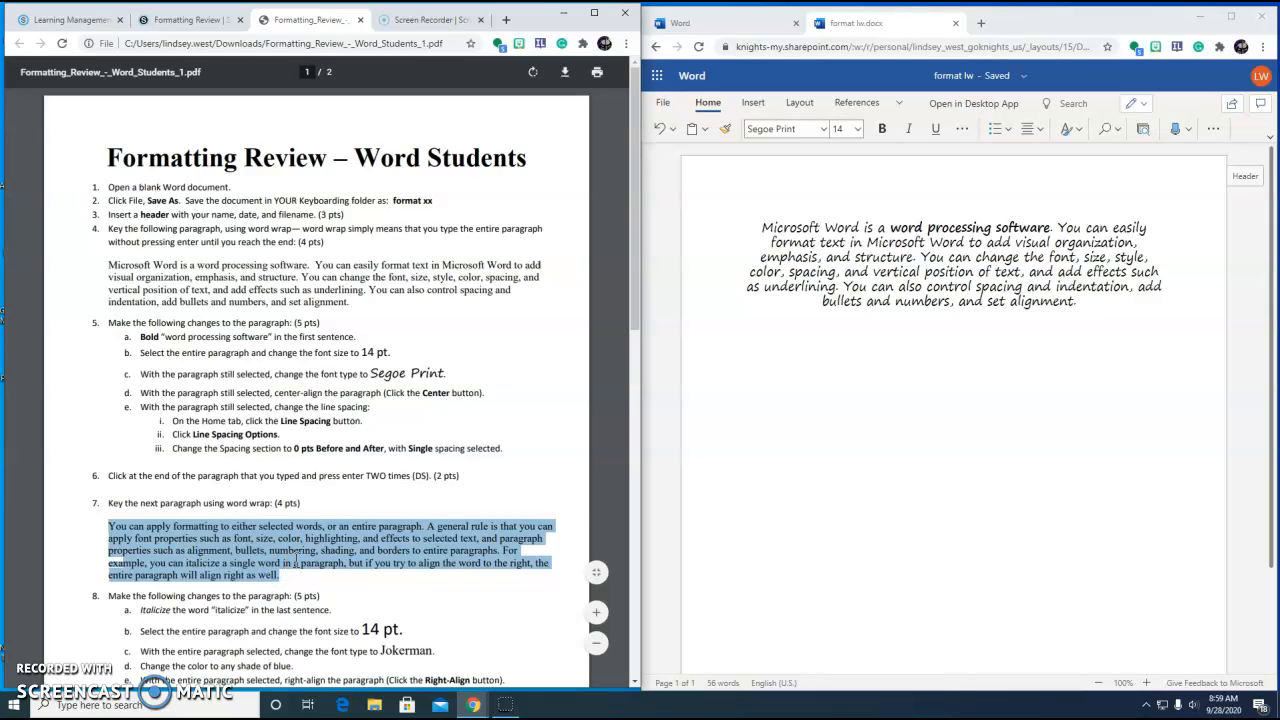
{"action": "left_click", "coordinate": [922, 362]}
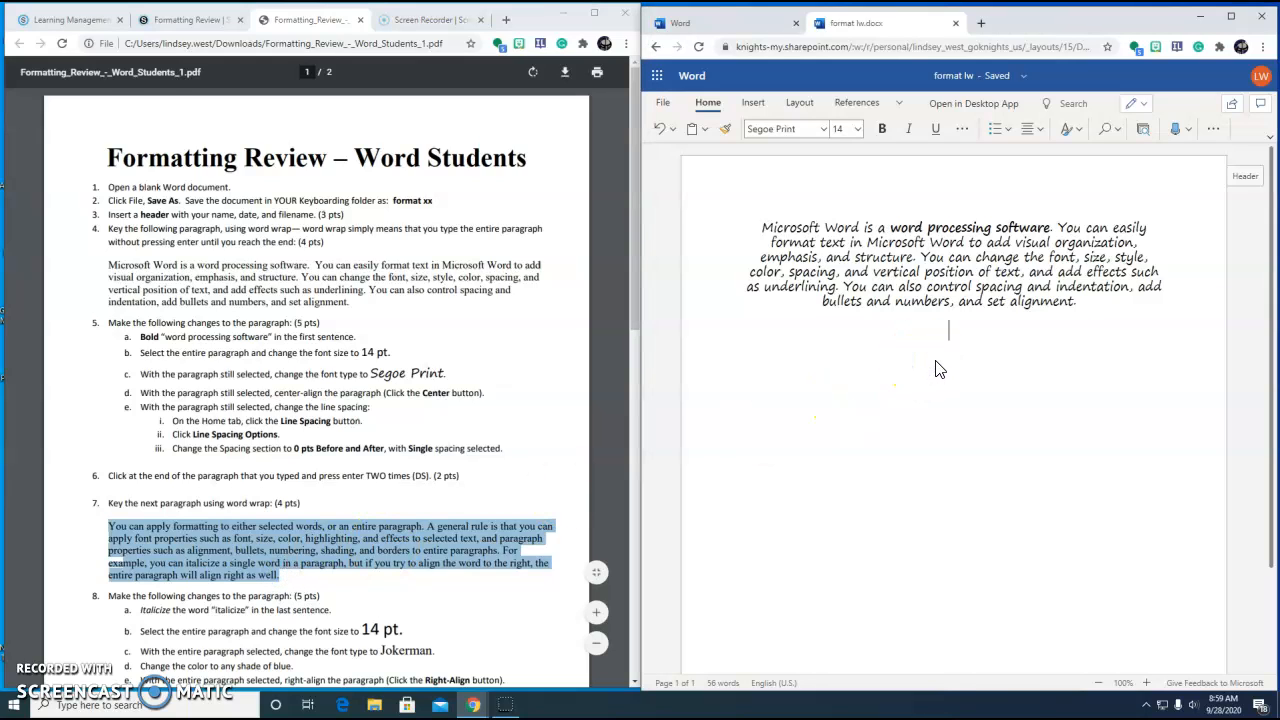
{"action": "key", "text": "ctrl+v"}
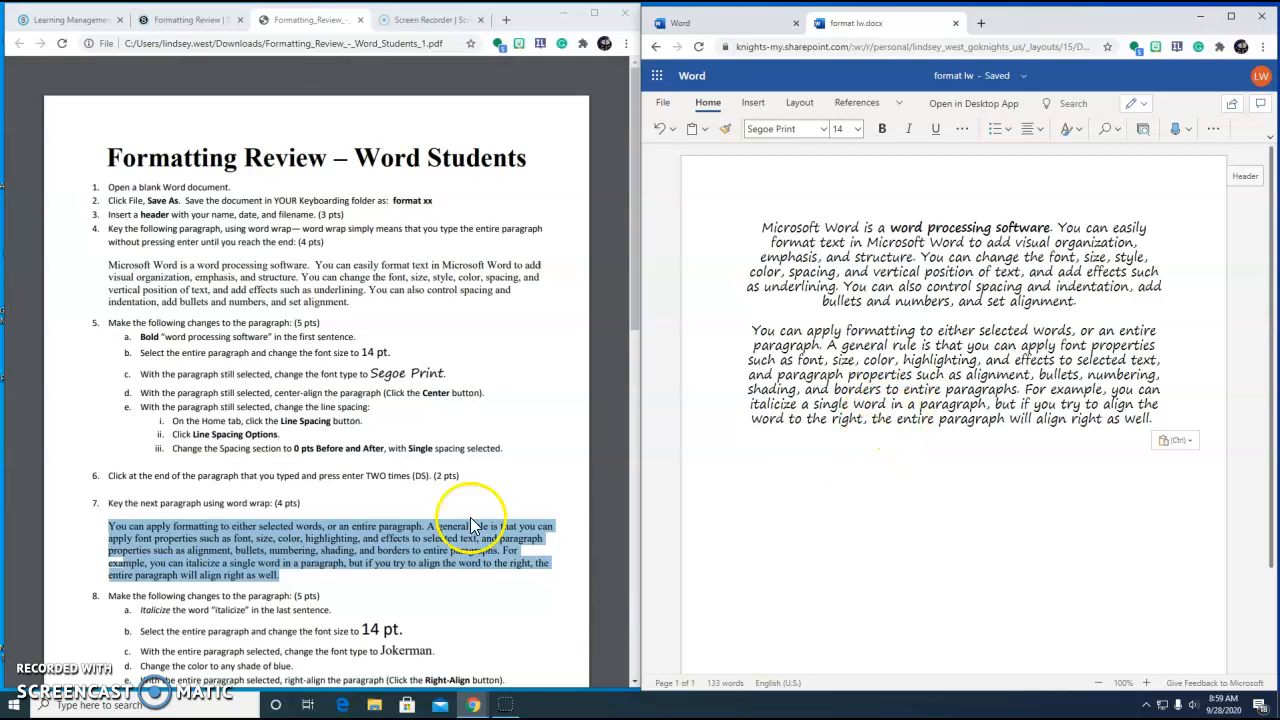
- Italicize the word "italicize" in the last sentence of the second paragraph
{"action": "scroll", "coordinate": [400, 555], "scroll_direction": "down", "scroll_amount": 3}
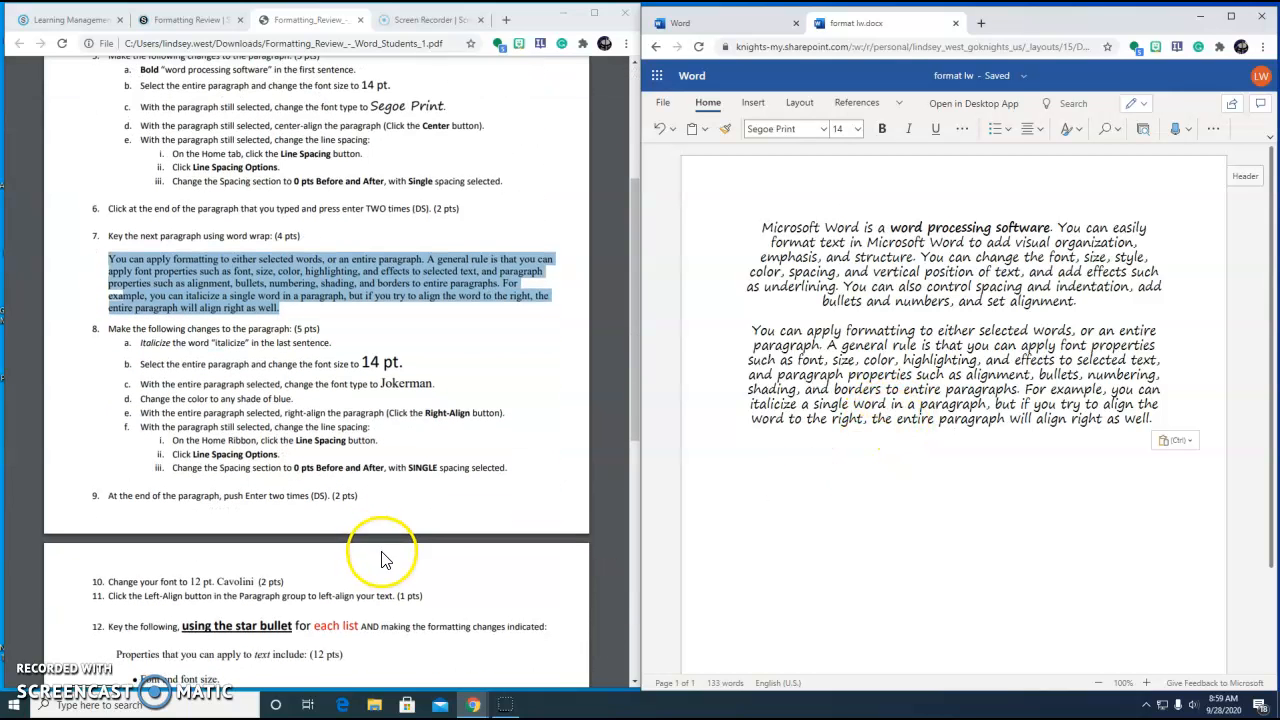
{"action": "left_click", "coordinate": [332, 357]}
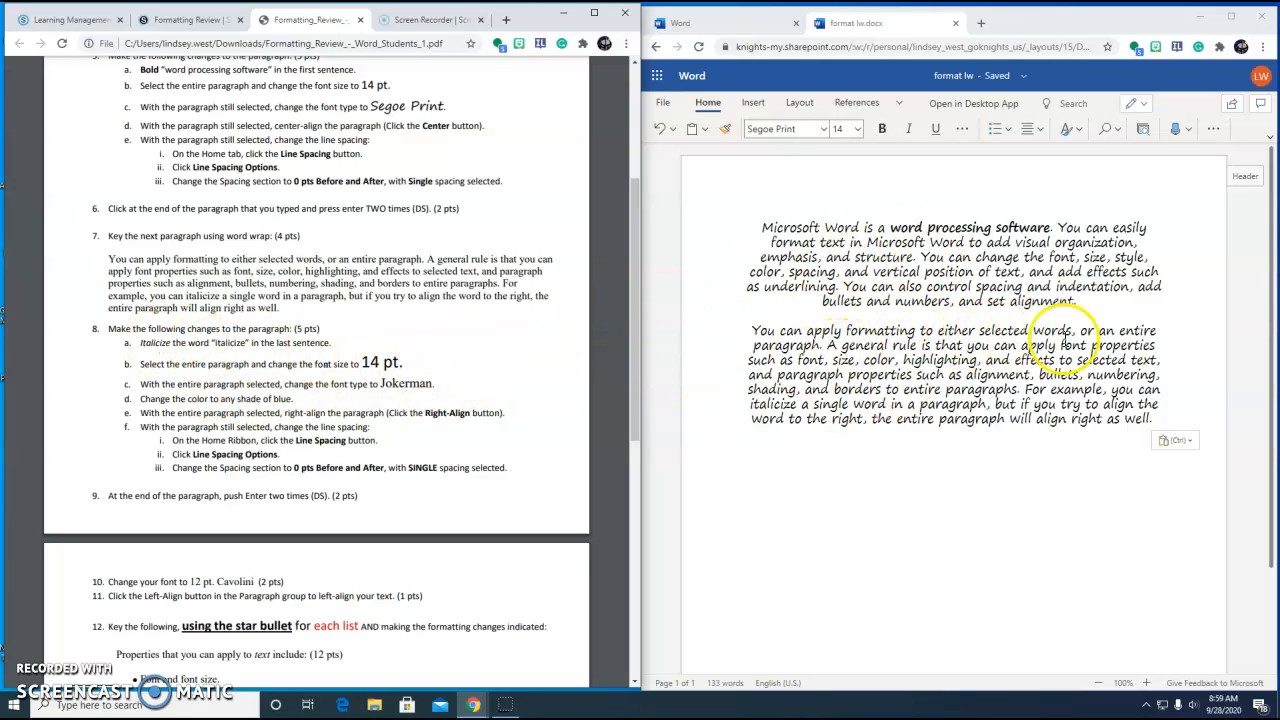
{"action": "double_click", "coordinate": [750, 405]}
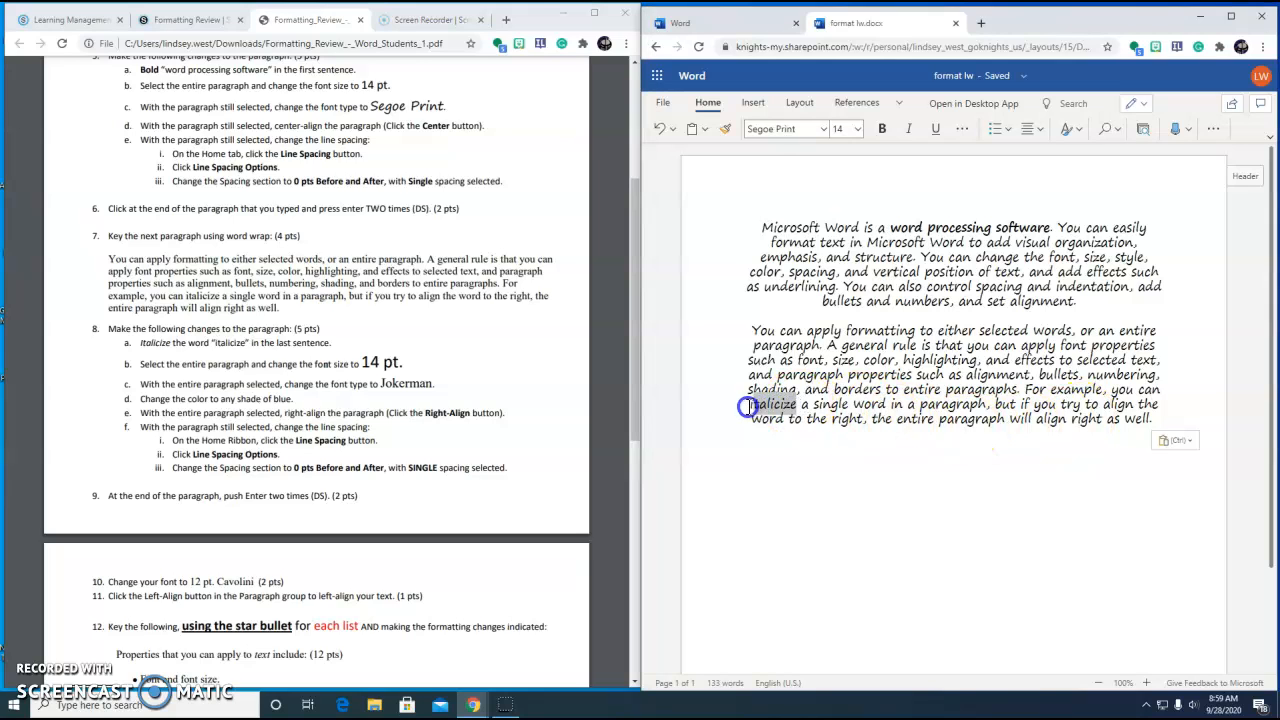
{"action": "left_click", "coordinate": [907, 132]}
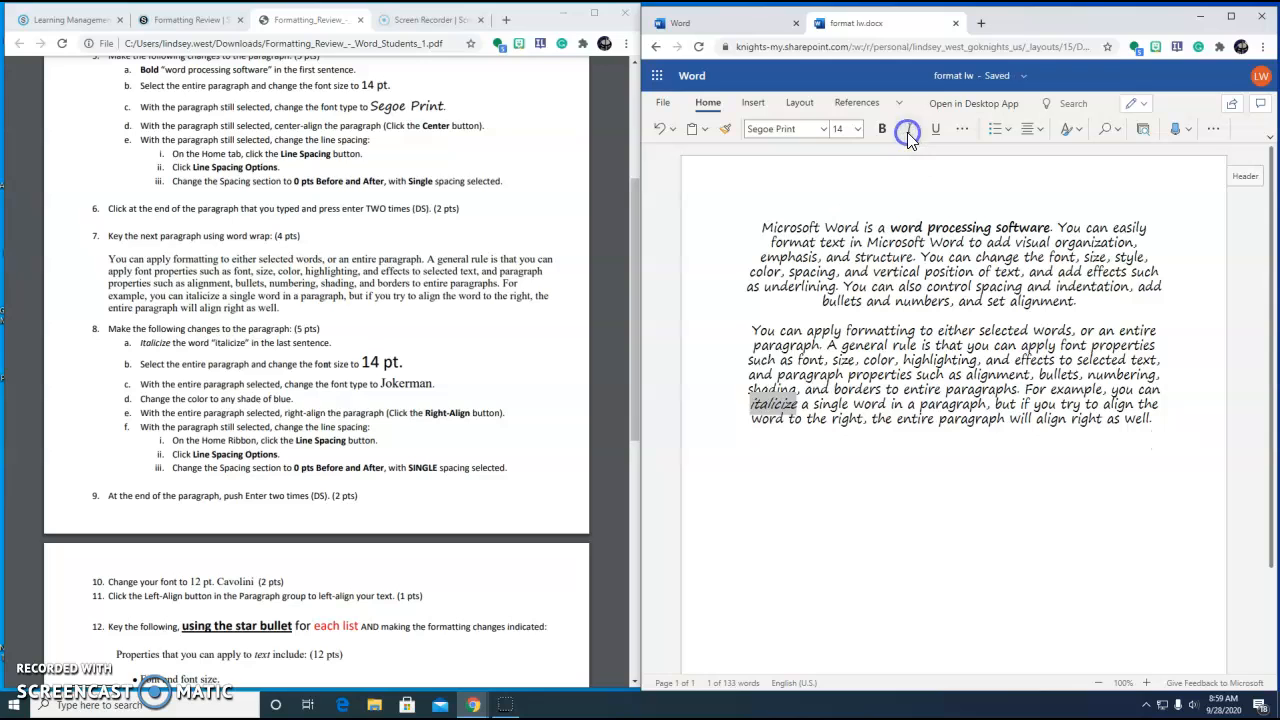
{"action": "left_click", "coordinate": [983, 503]}
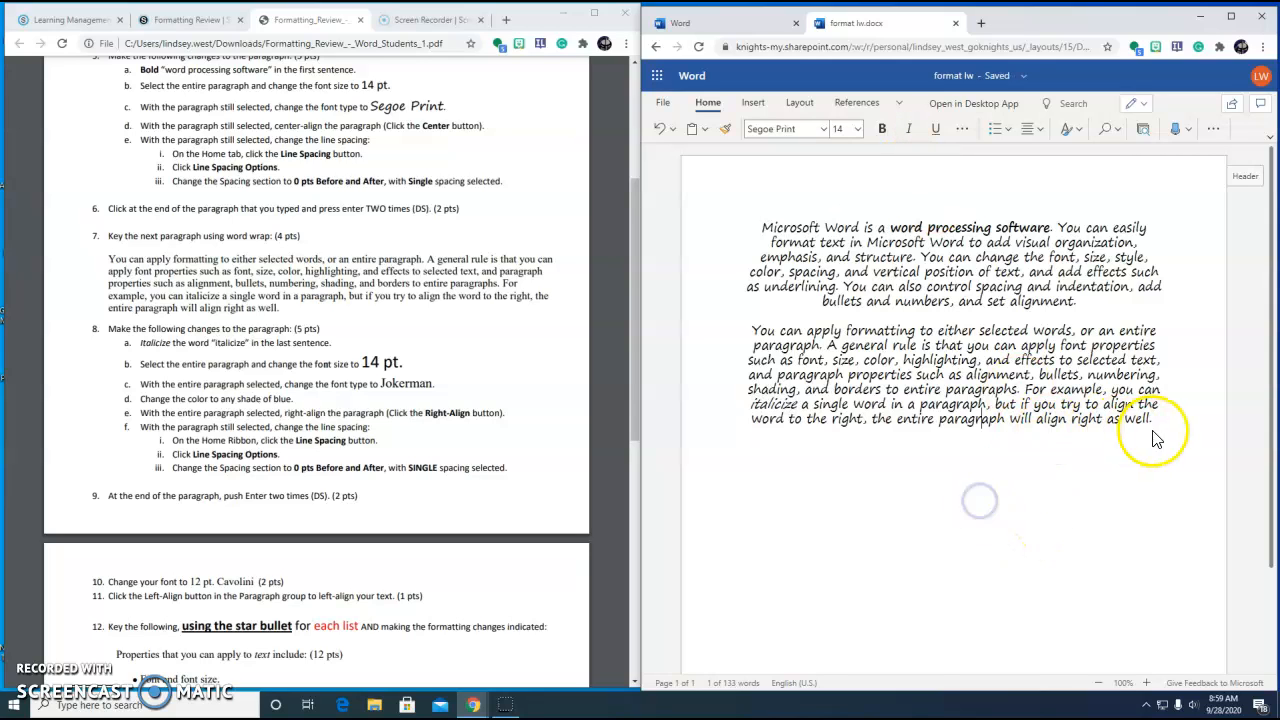
- Change the entire second paragraph's font to Jokerman and its font color to blue
{"action": "left_click_drag", "start_coordinate": [1155, 420], "coordinate": [752, 330]}
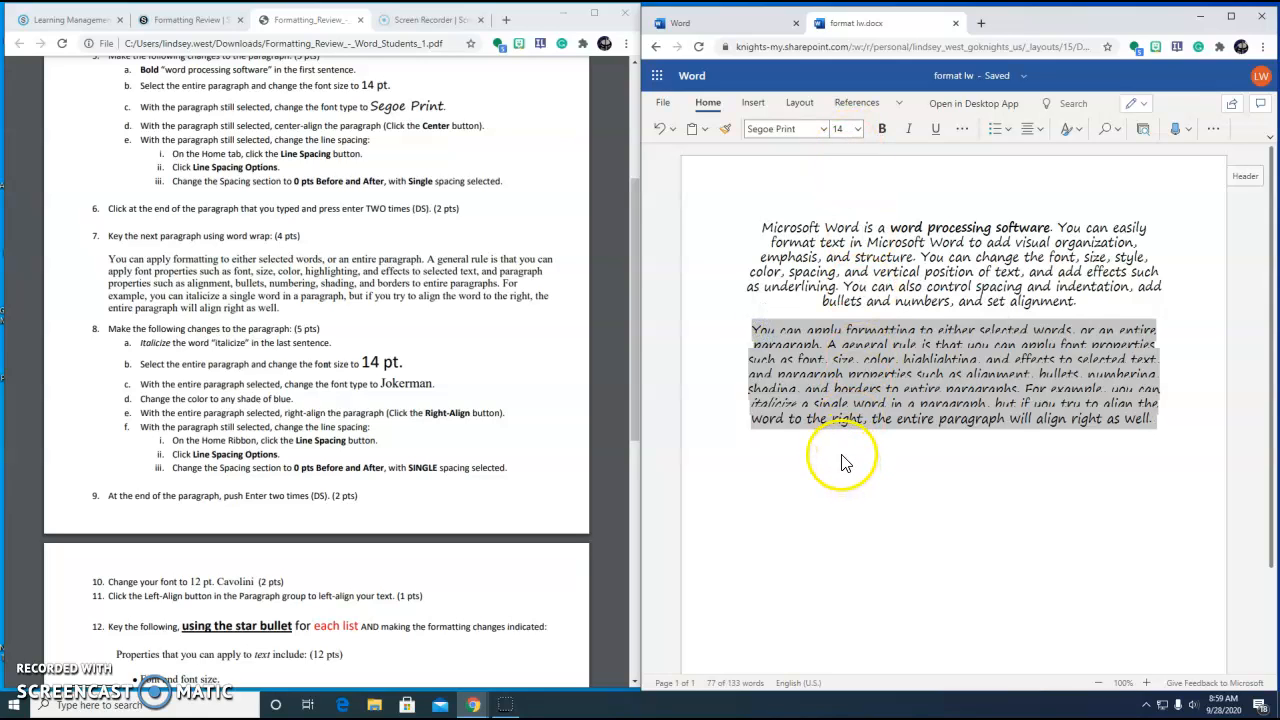
{"action": "left_click", "coordinate": [806, 128]}
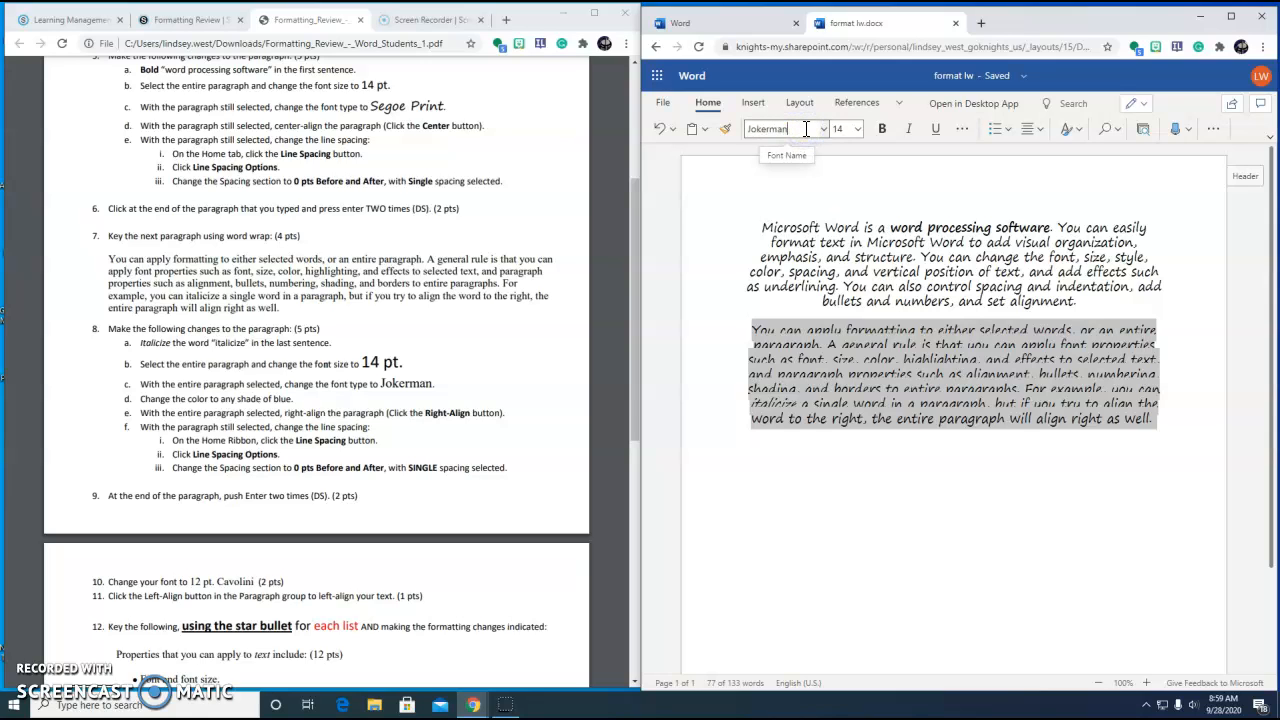
{"action": "key", "text": "Return"}
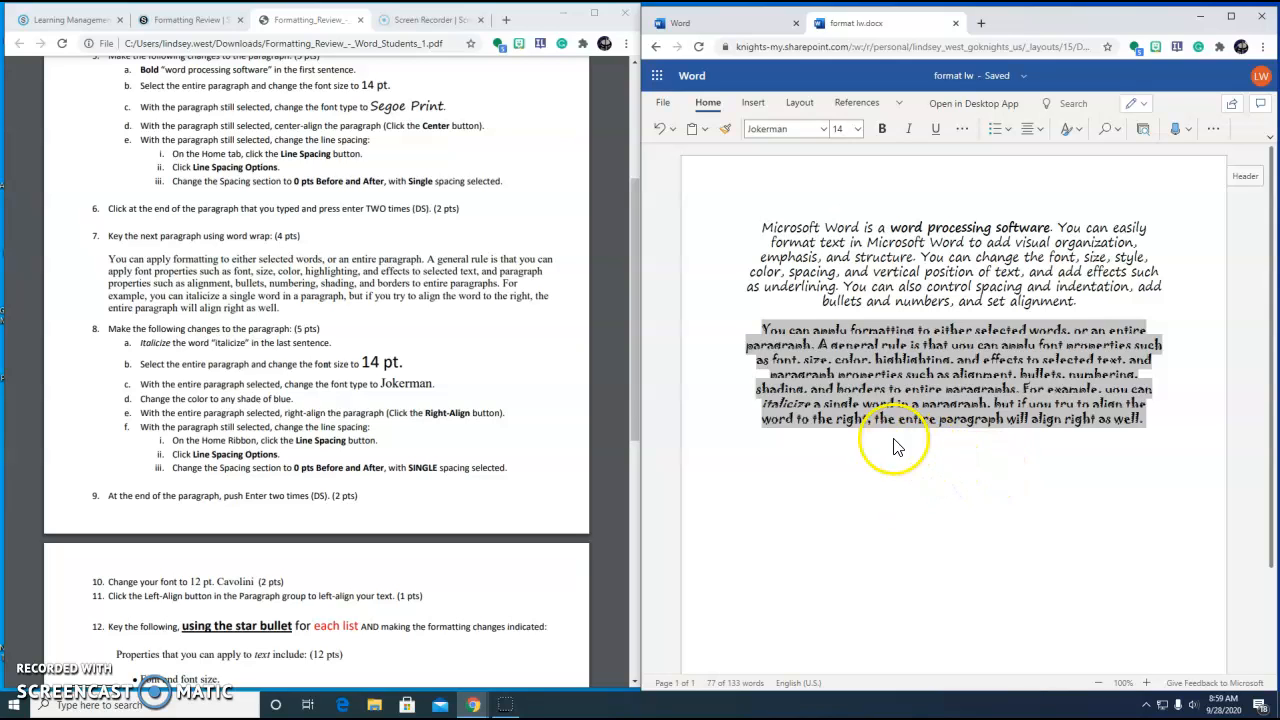
{"action": "left_click", "coordinate": [966, 131]}
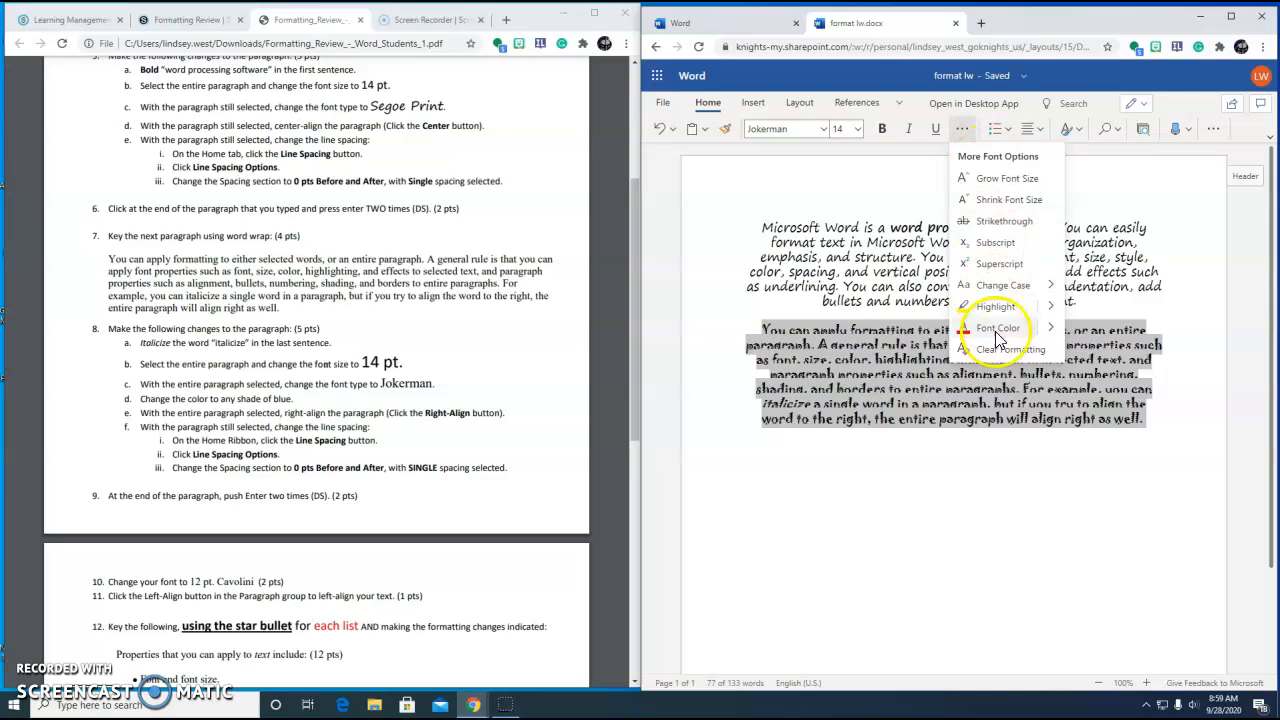
{"action": "mouse_move", "coordinate": [1002, 340]}
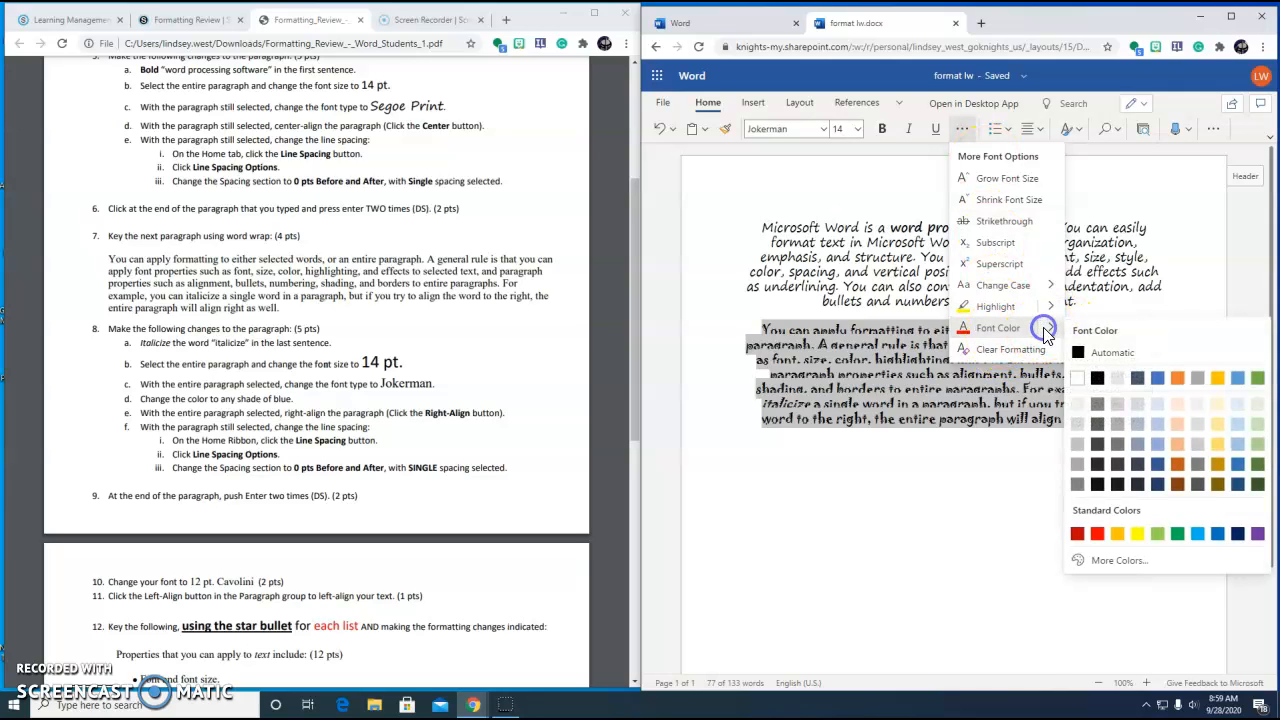
{"action": "left_click", "coordinate": [1155, 377]}
{"action": "left_click", "coordinate": [1007, 500]}
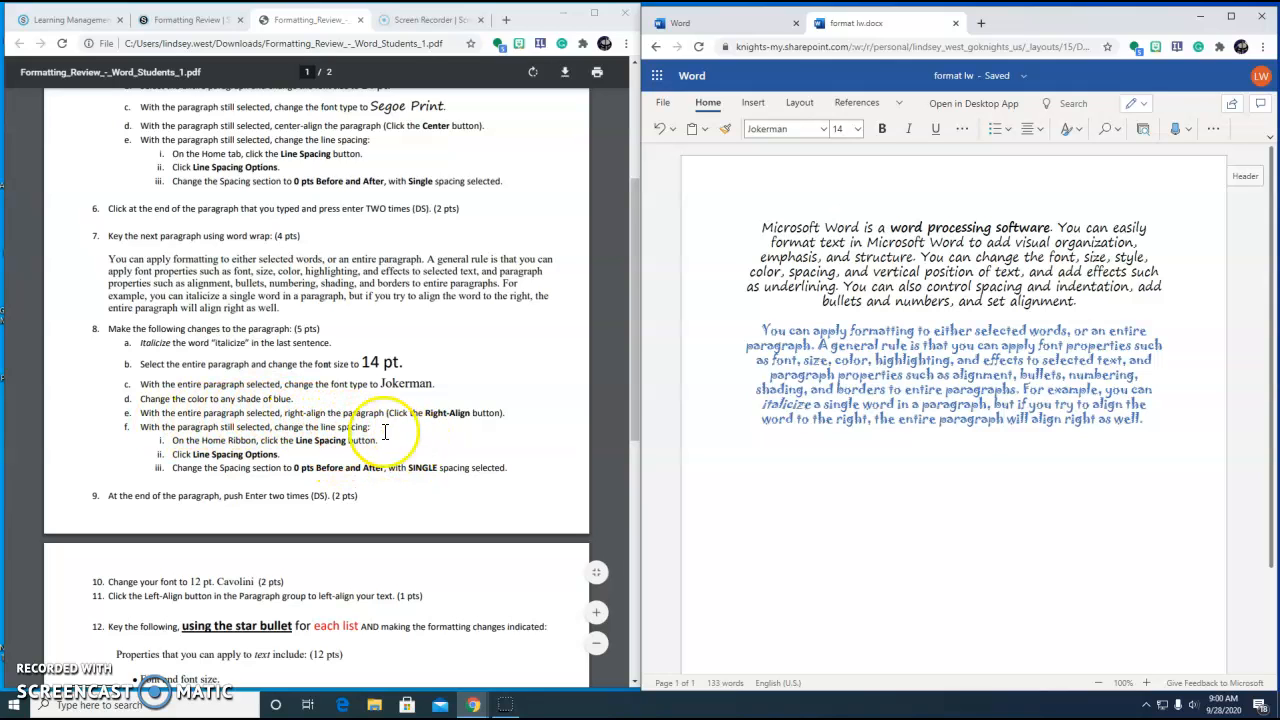
- Left-align the second paragraph and apply 0 pt spacing before and after with Single line spacing
{"action": "left_click_drag", "start_coordinate": [1145, 418], "coordinate": [740, 318]}
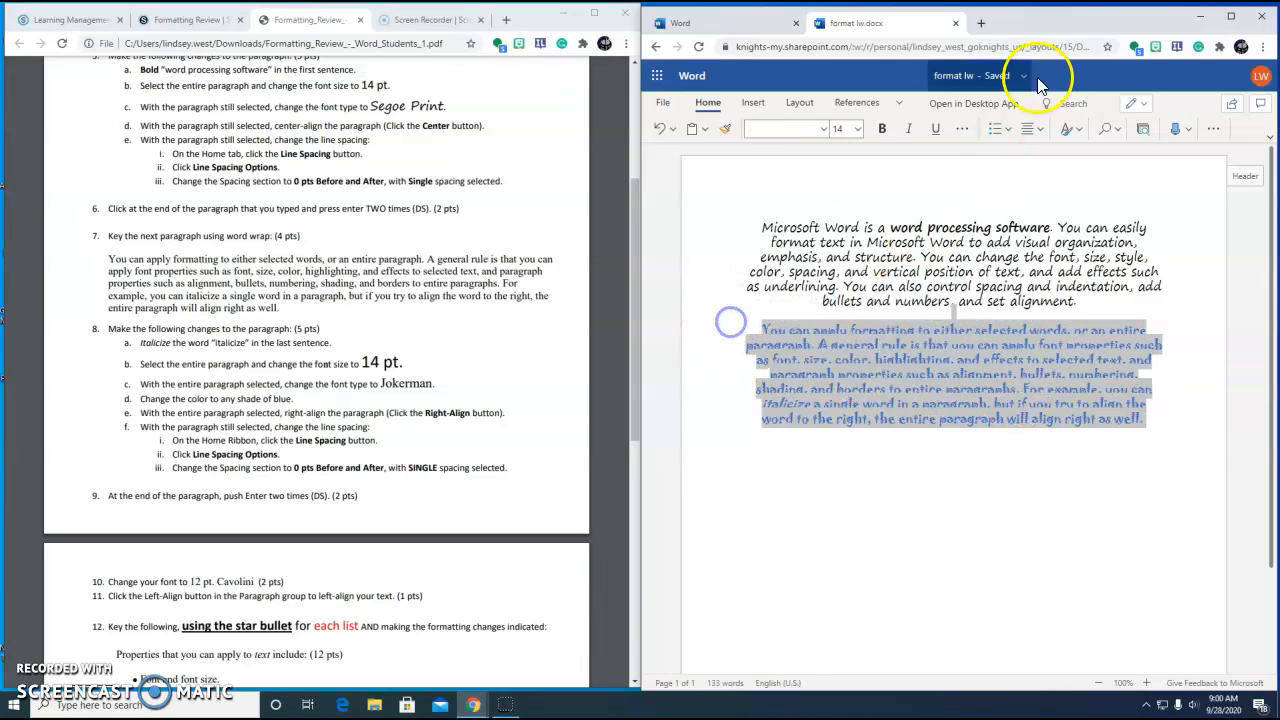
{"action": "left_click", "coordinate": [1042, 129]}
{"action": "left_click", "coordinate": [1032, 180]}
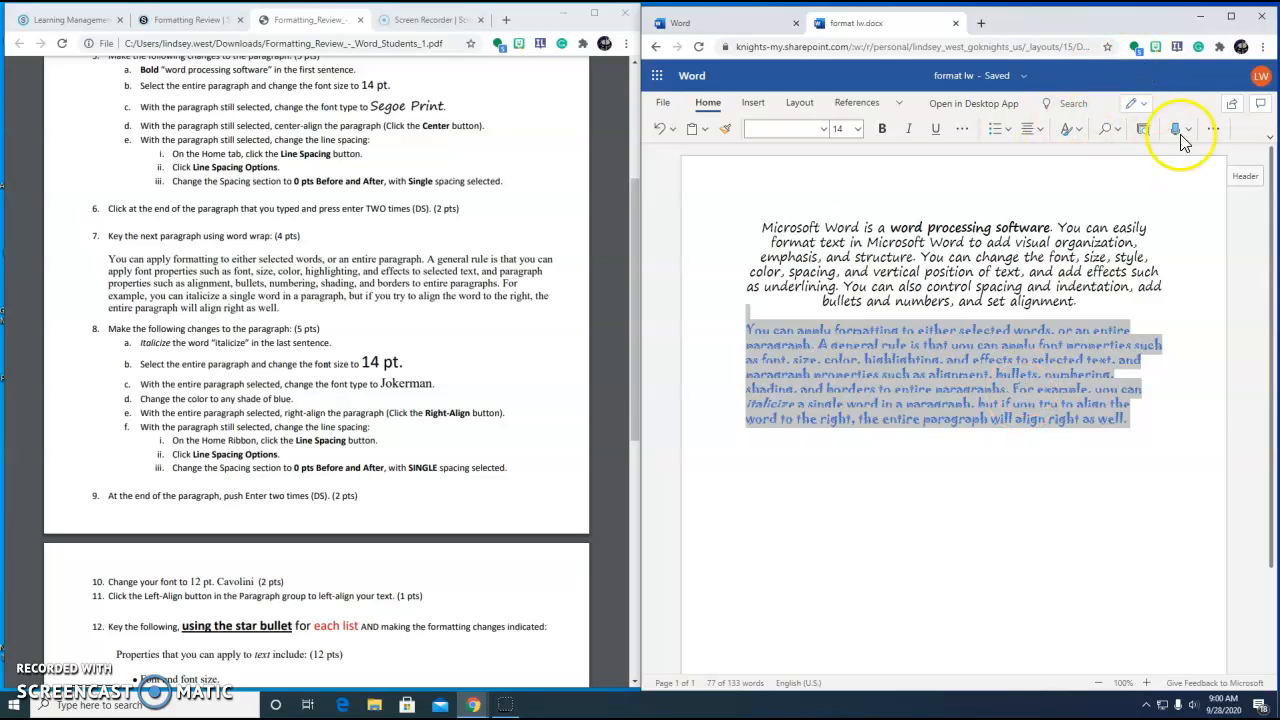
{"action": "left_click", "coordinate": [1213, 128]}
{"action": "mouse_move", "coordinate": [1208, 243]}
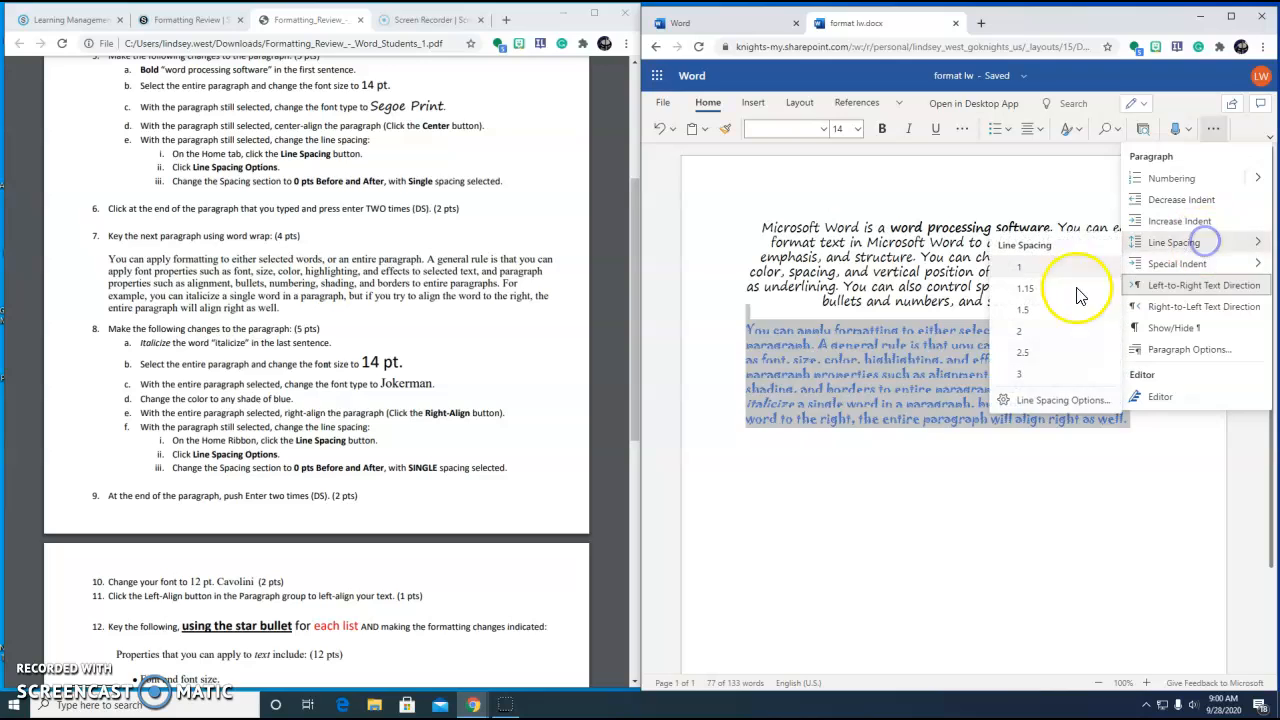
{"action": "left_click", "coordinate": [1063, 400]}
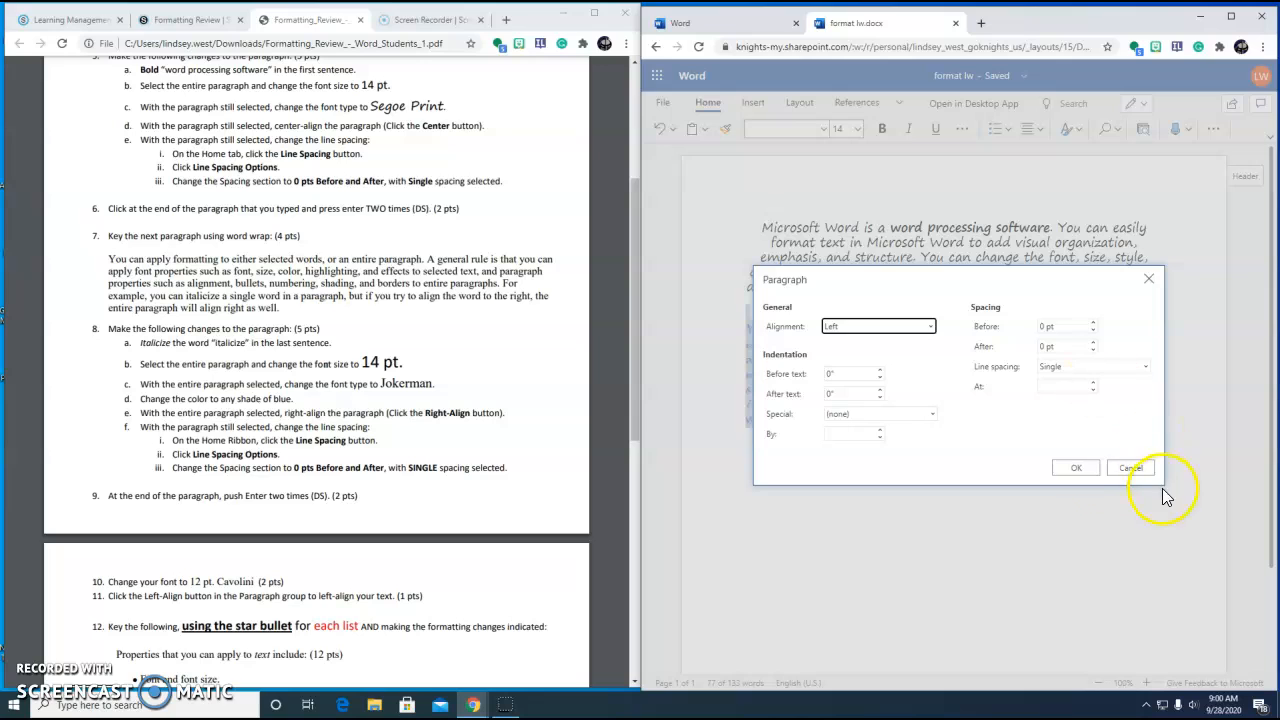
{"action": "left_click", "coordinate": [1076, 468]}
- Start a new right-aligned line below the second paragraph and set its font to 12 pt Cavolini
{"action": "left_click", "coordinate": [1158, 421]}
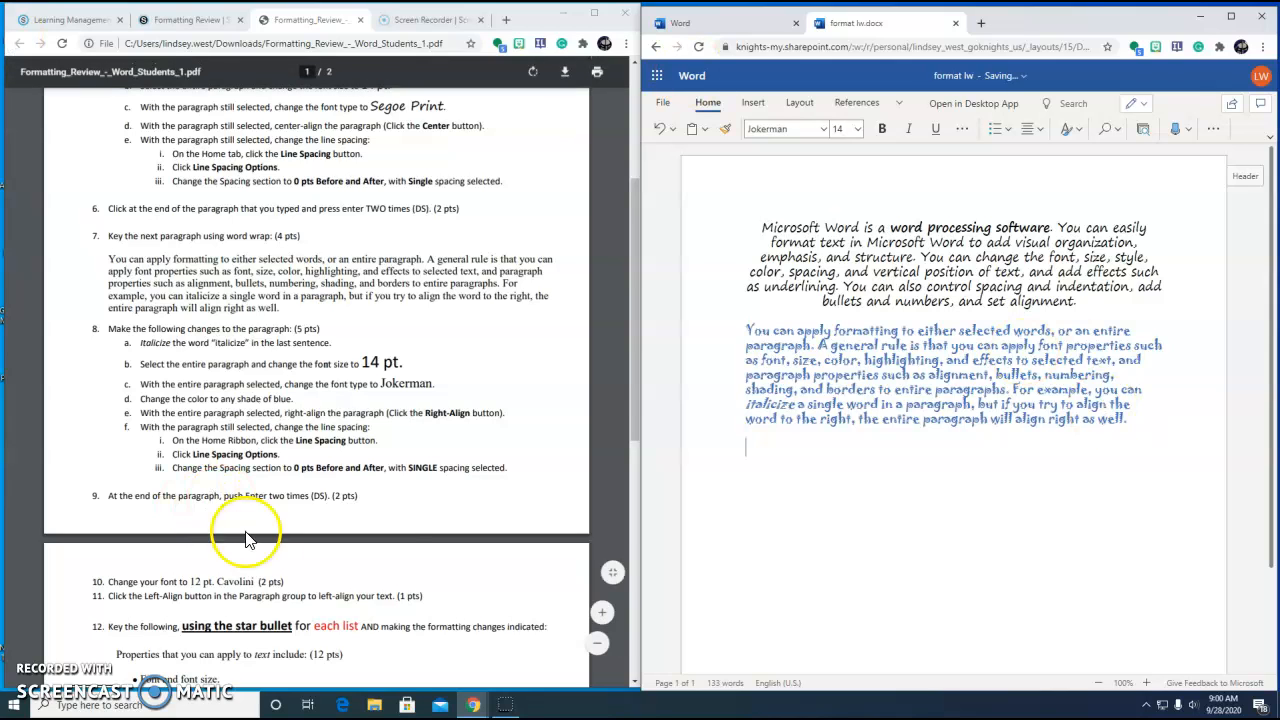
{"action": "left_click", "coordinate": [857, 130]}
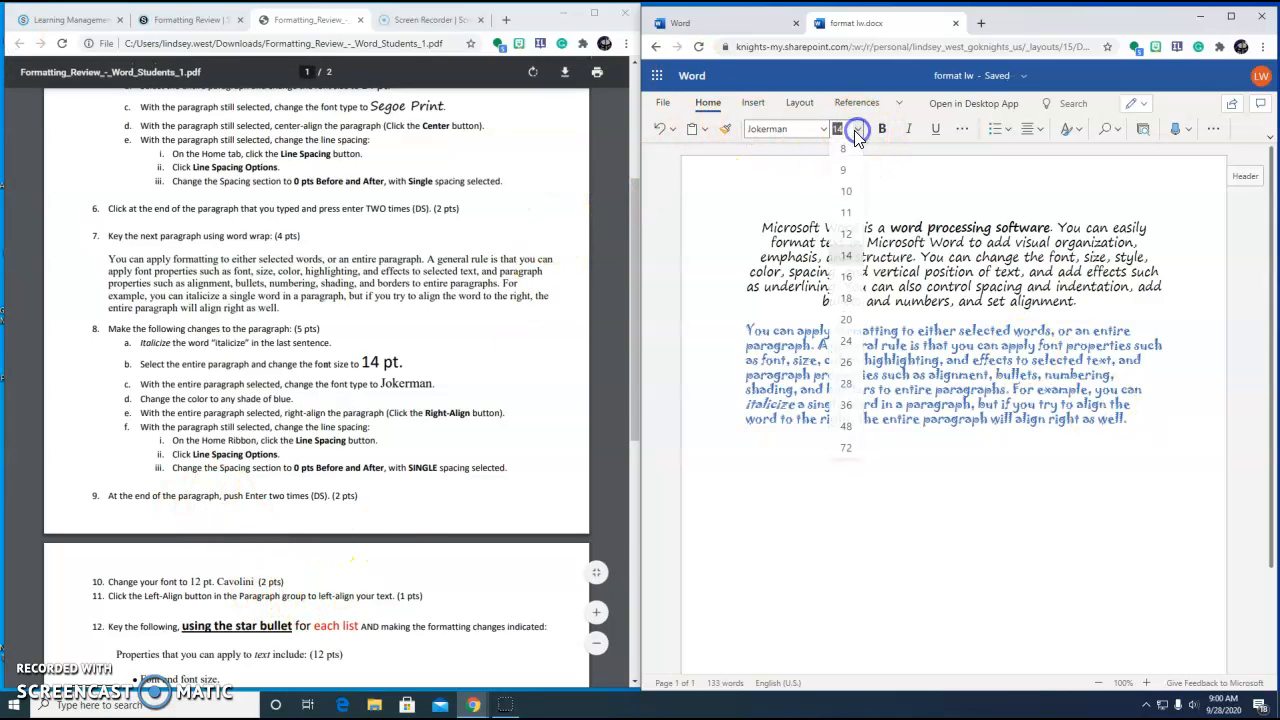
{"action": "left_click", "coordinate": [846, 234]}
{"action": "left_click", "coordinate": [790, 128]}
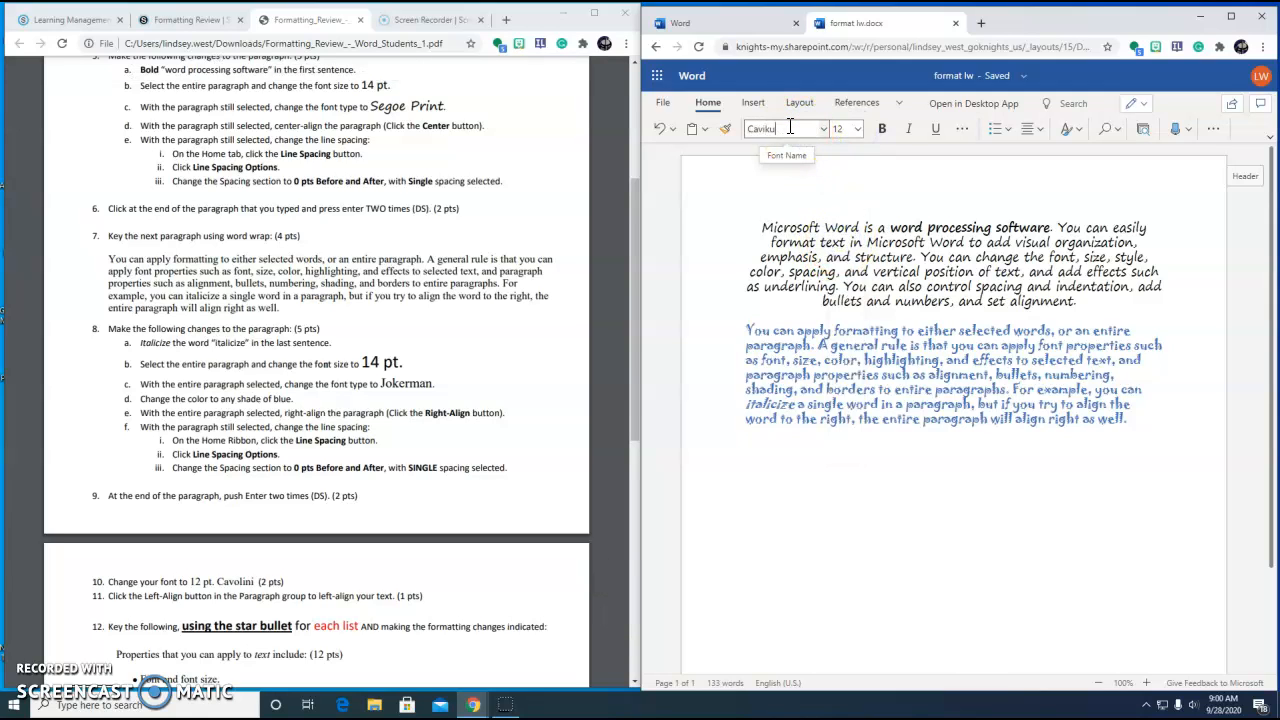
{"action": "key", "text": "Return"}
{"action": "left_click", "coordinate": [1035, 131]}
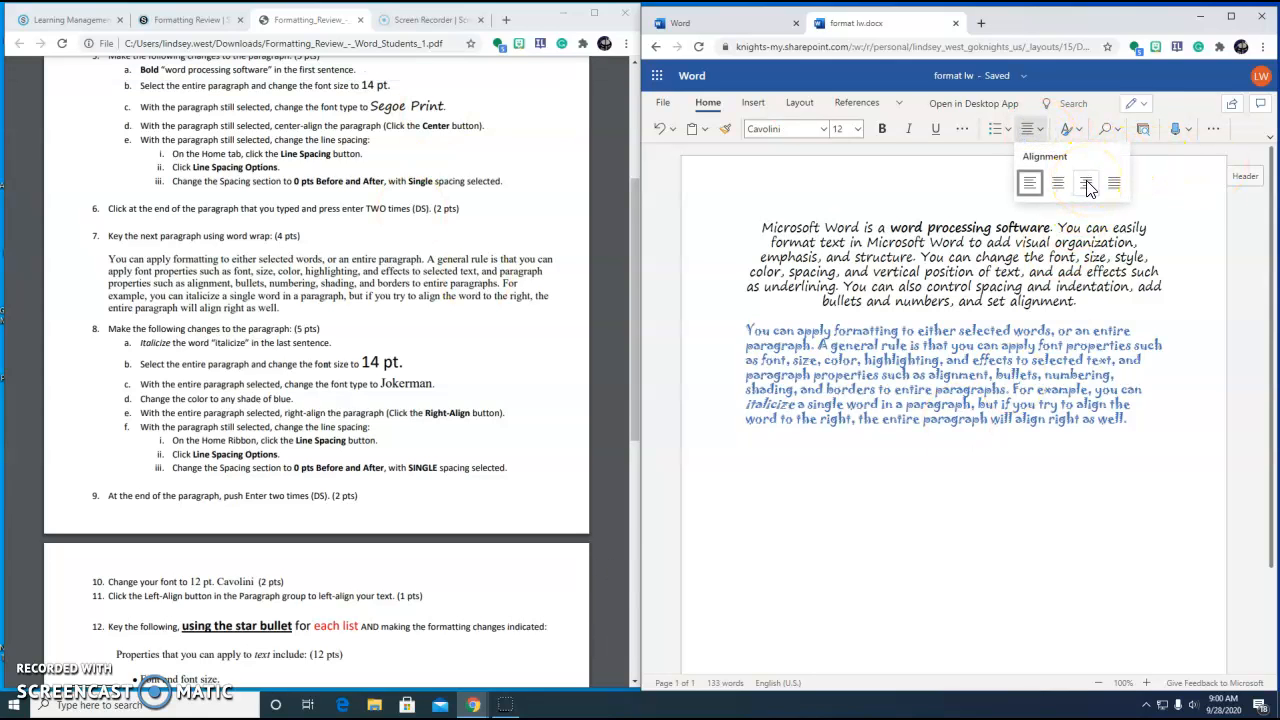
{"action": "left_click", "coordinate": [1087, 186]}
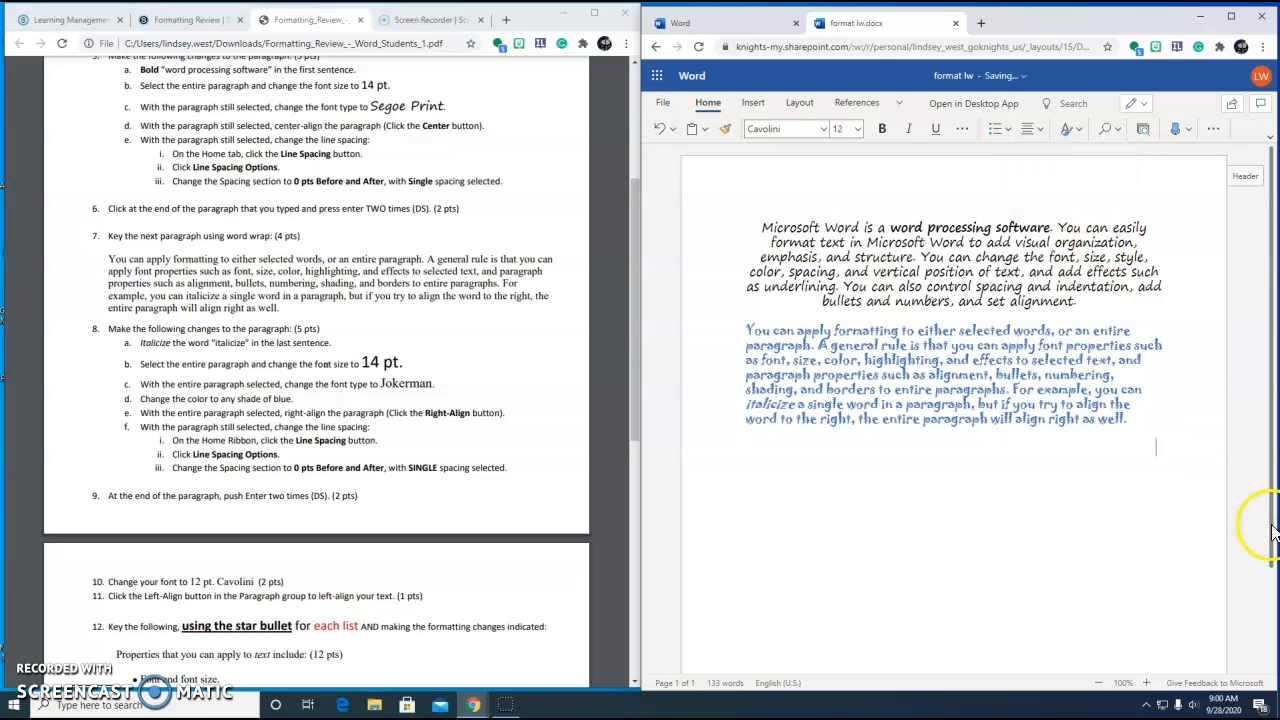
- Enter the list introduction "Properties that you can apply to text include:" on the new line, following worksheet item 12
{"action": "left_click", "coordinate": [1176, 456]}
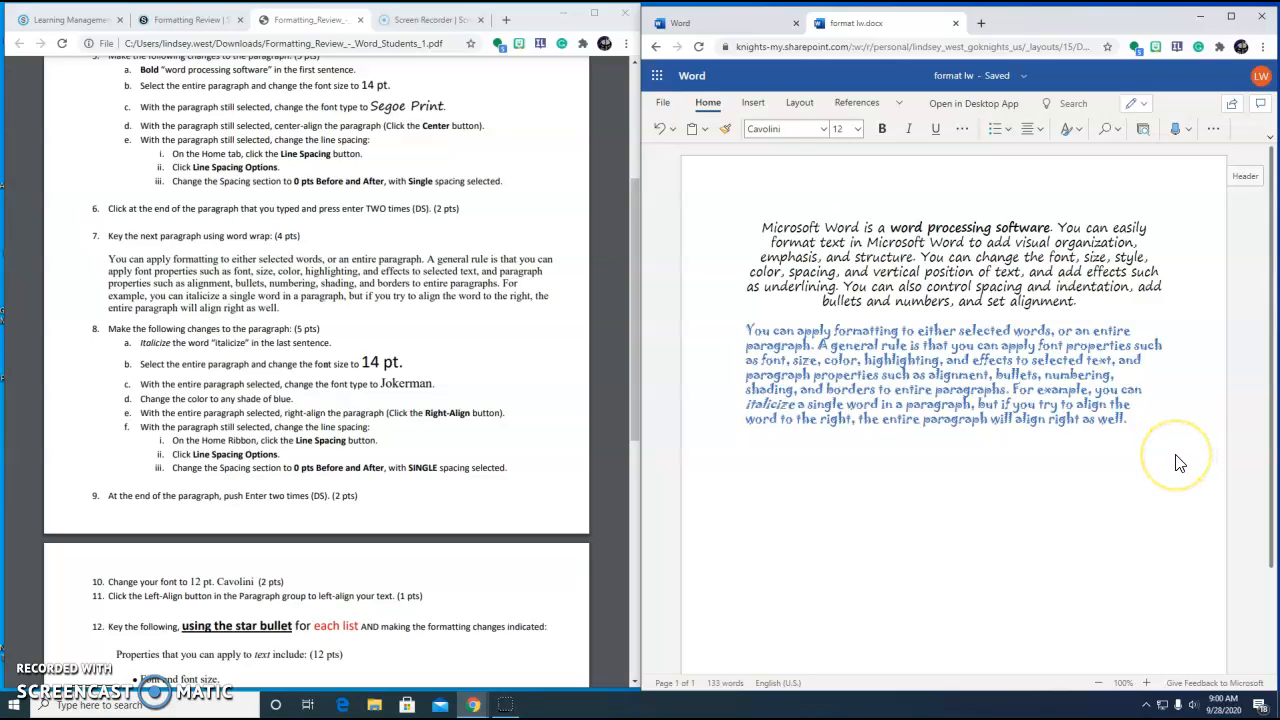
{"action": "left_click_drag", "start_coordinate": [632, 377], "coordinate": [608, 460]}
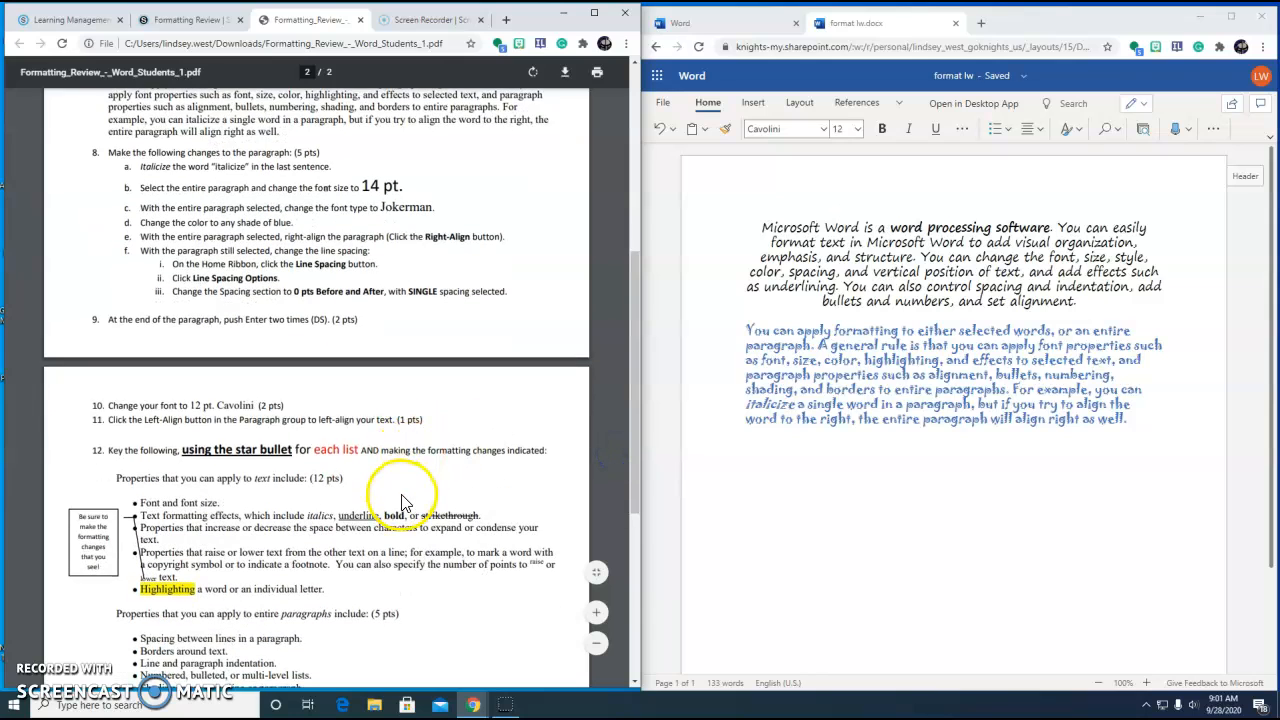
{"action": "left_click", "coordinate": [1192, 462]}
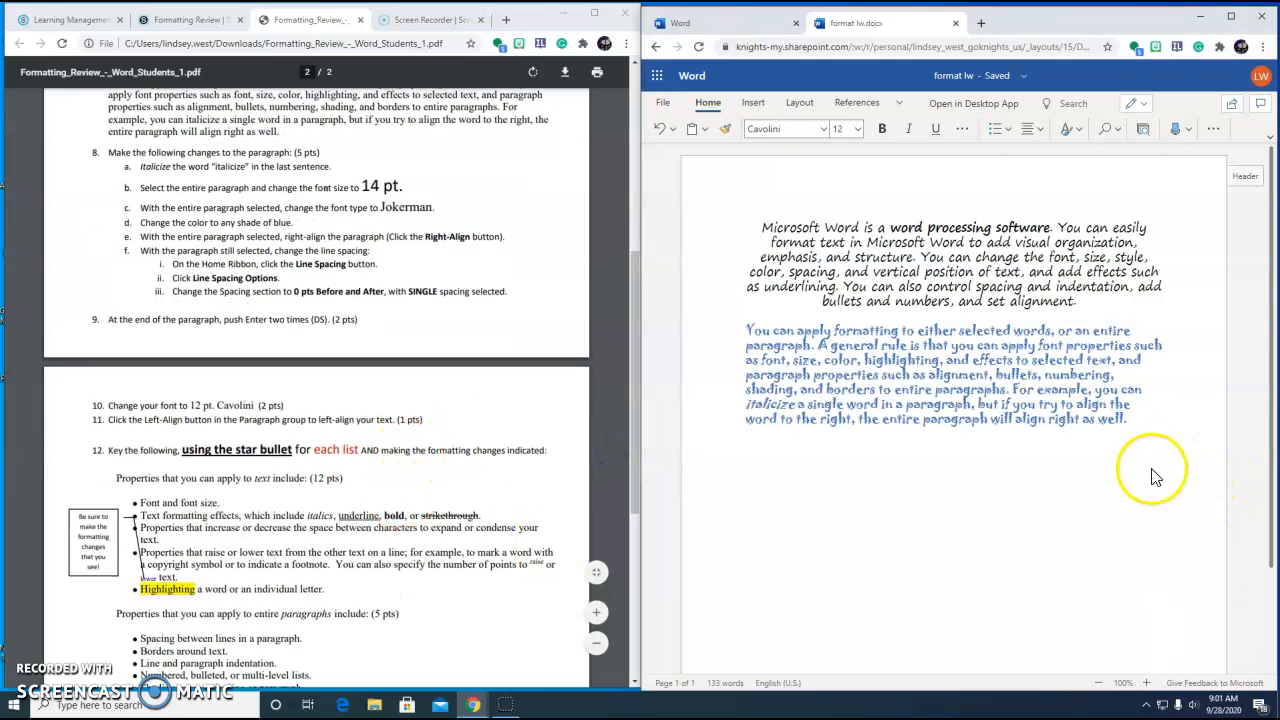
{"action": "type", "text": "Proper"}
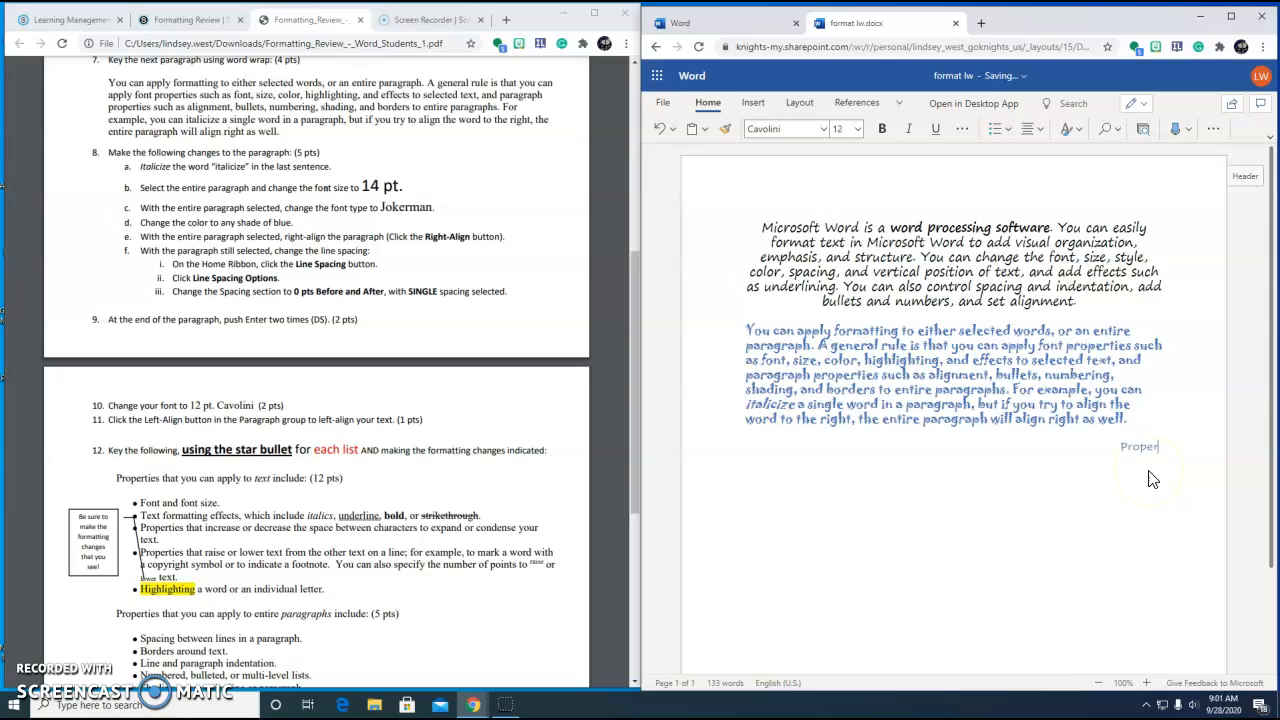
{"action": "type", "text": "ties that you can apply to text include:"}
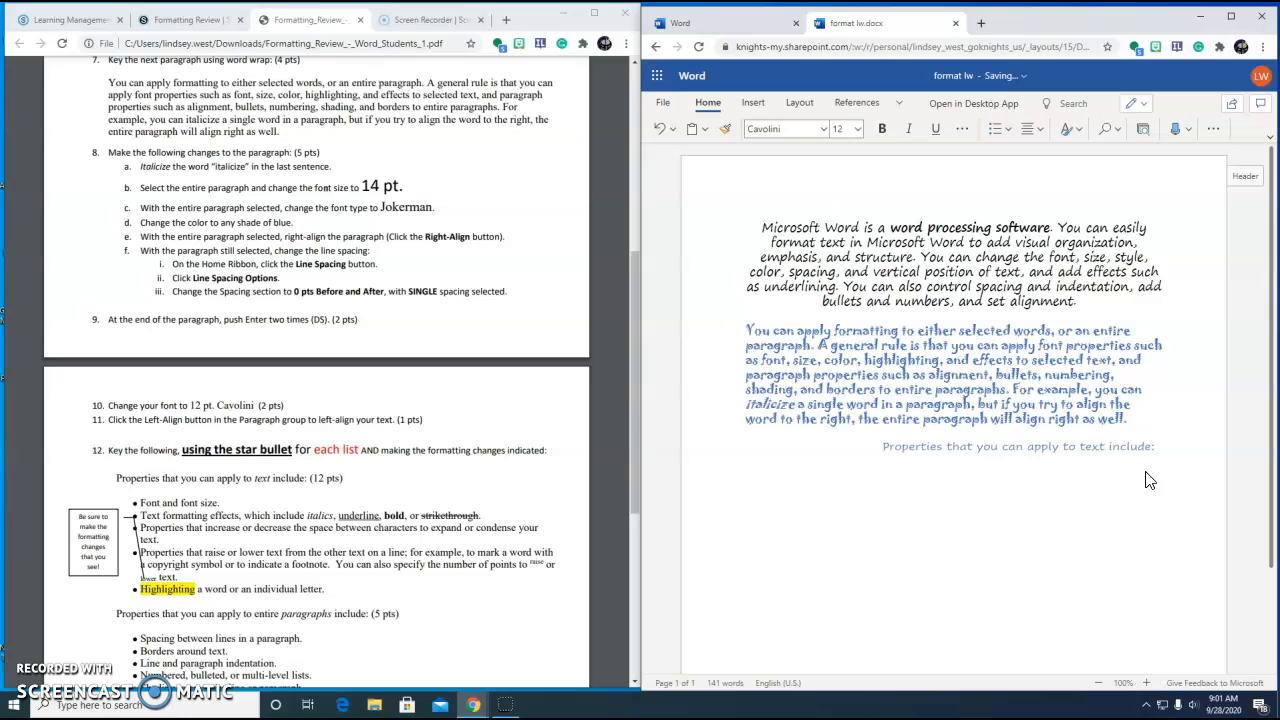
- Start a star-bulleted list below the introduction line with the item "Text formatting effects, which include italics, underline, bold, or strikethrough."
{"action": "left_click", "coordinate": [1042, 130]}
{"action": "left_click", "coordinate": [1008, 129]}
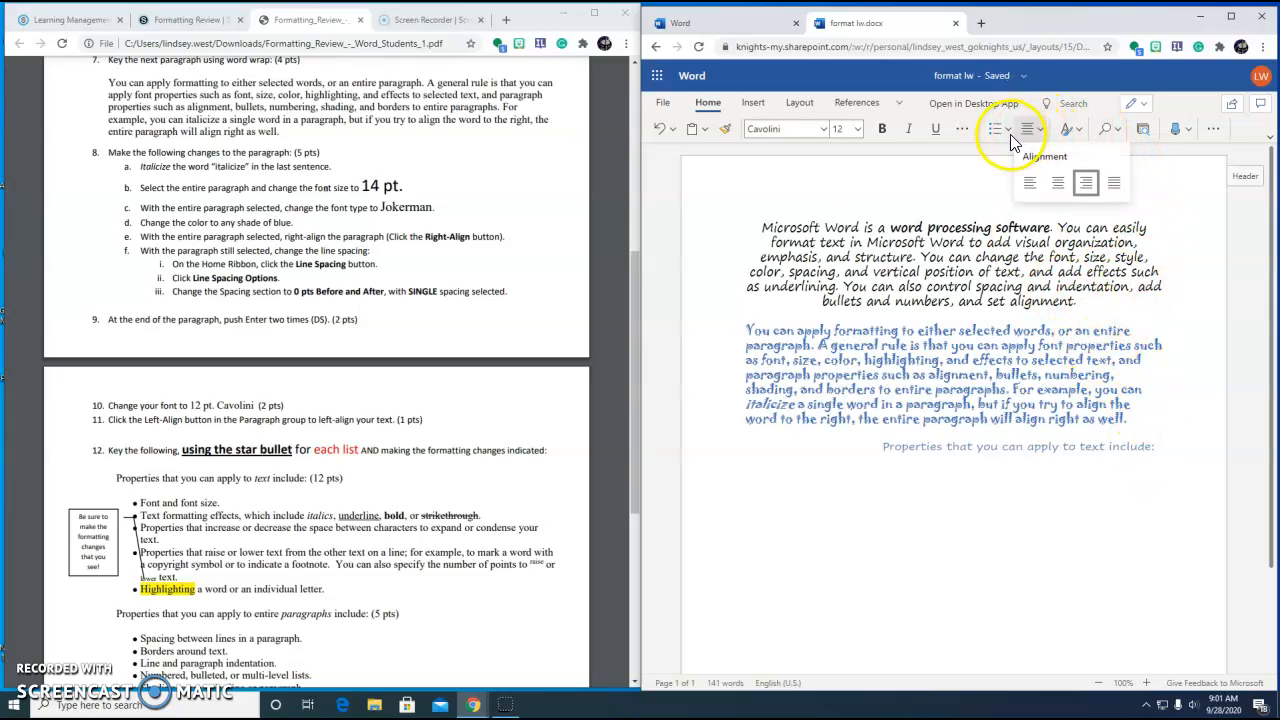
{"action": "left_click", "coordinate": [1108, 186]}
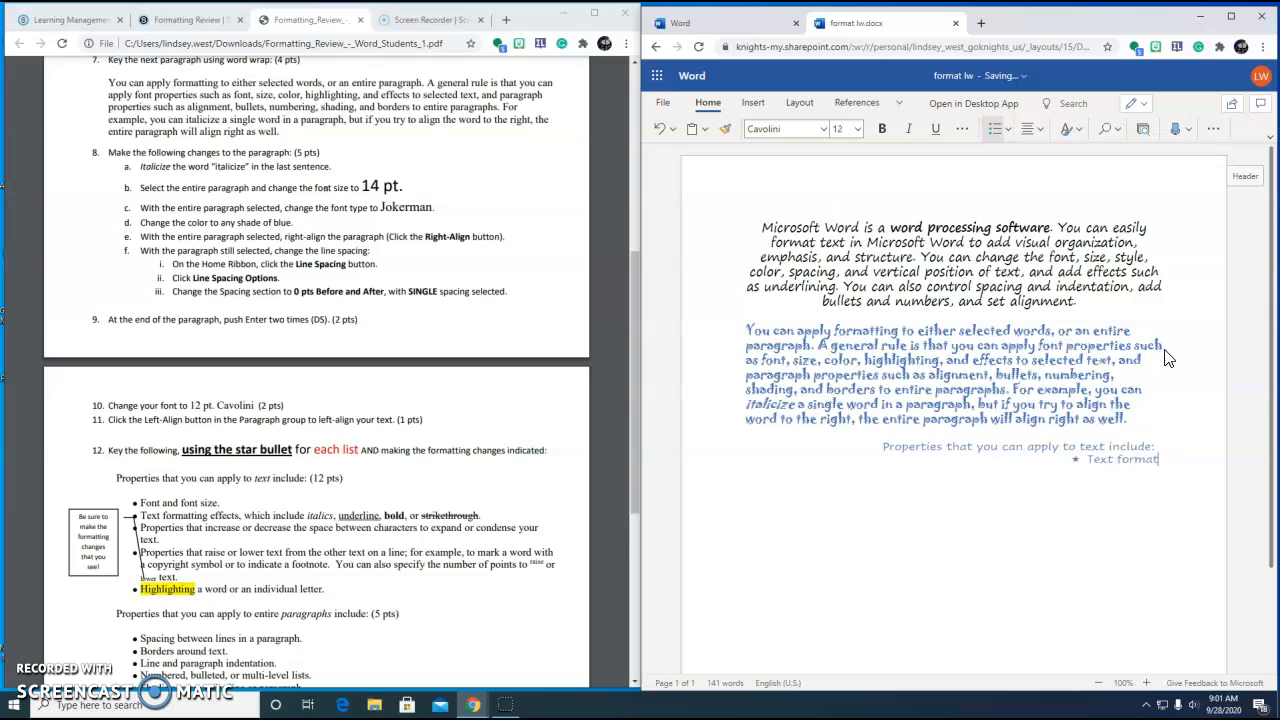
{"action": "type", "text": "Text formatting effects,"}
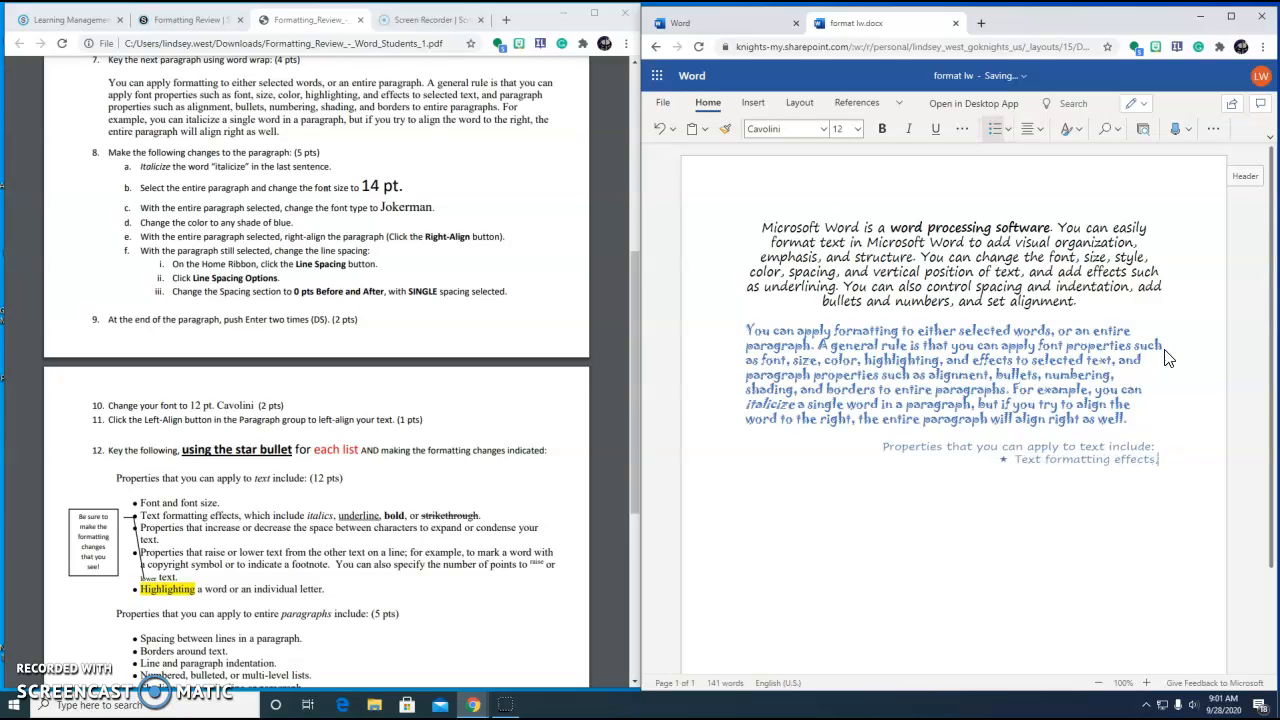
{"action": "type", "text": " which include ita"}
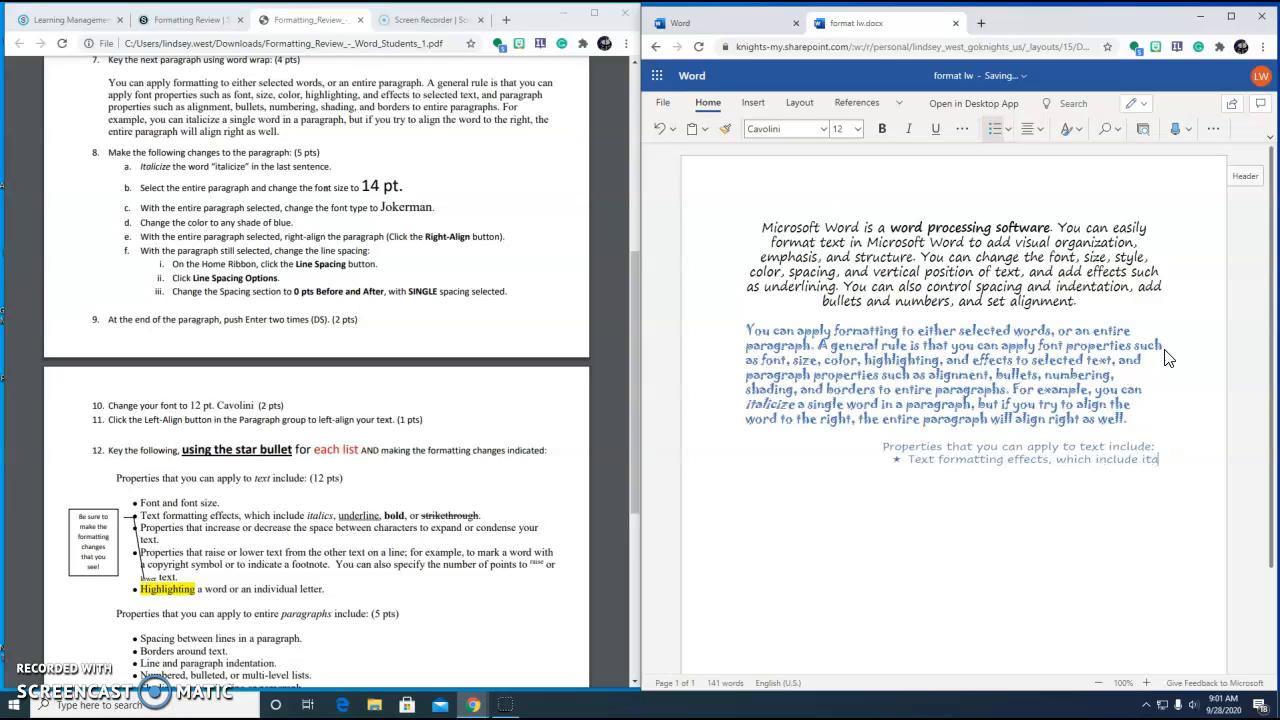
{"action": "type", "text": "lics, underlin"}
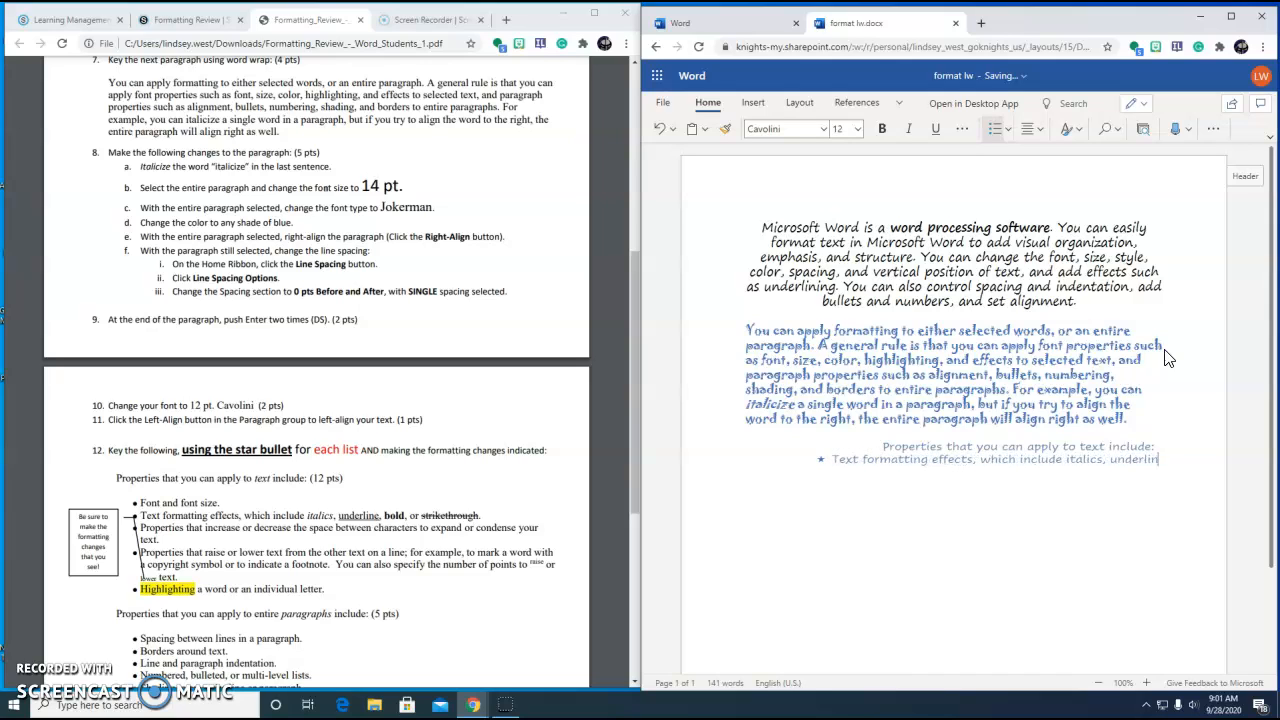
{"action": "type", "text": "e, bold"}
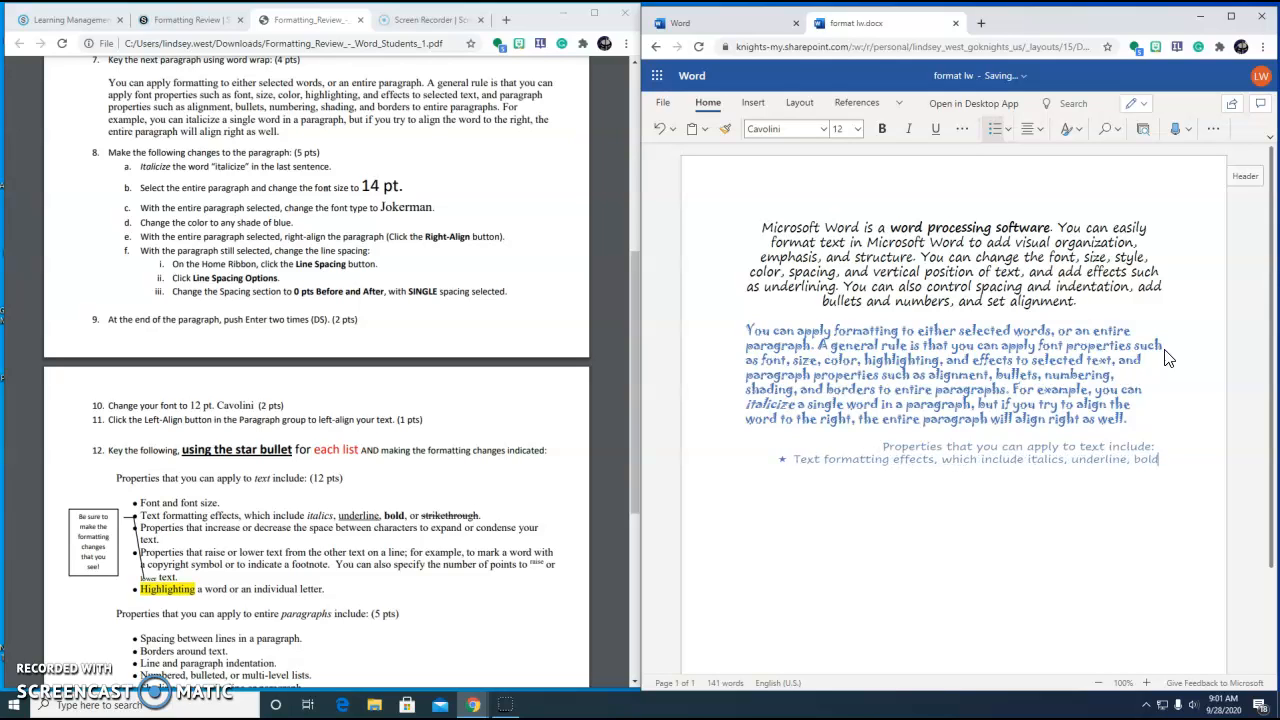
{"action": "type", "text": ", or strikethrough."}
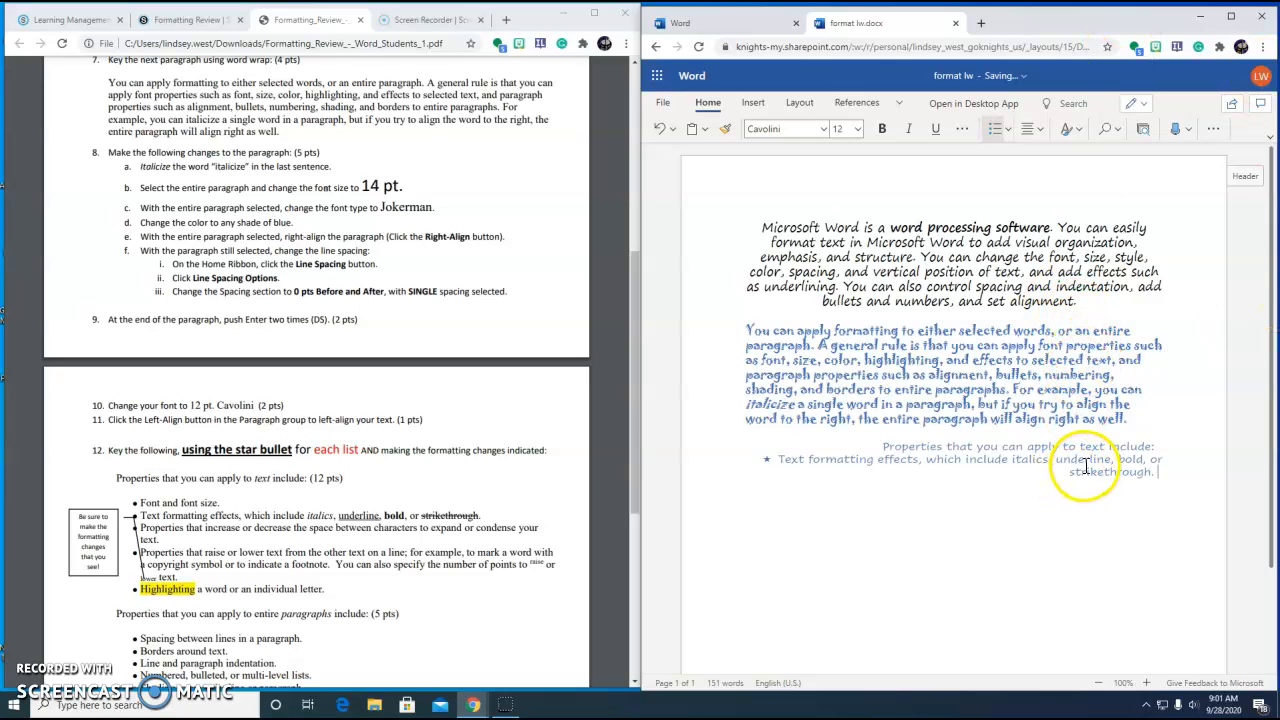
- Following the worksheet's second bullet, italicize the word "italics" and underline the word "underline" in the first list item
{"action": "left_click", "coordinate": [310, 518]}
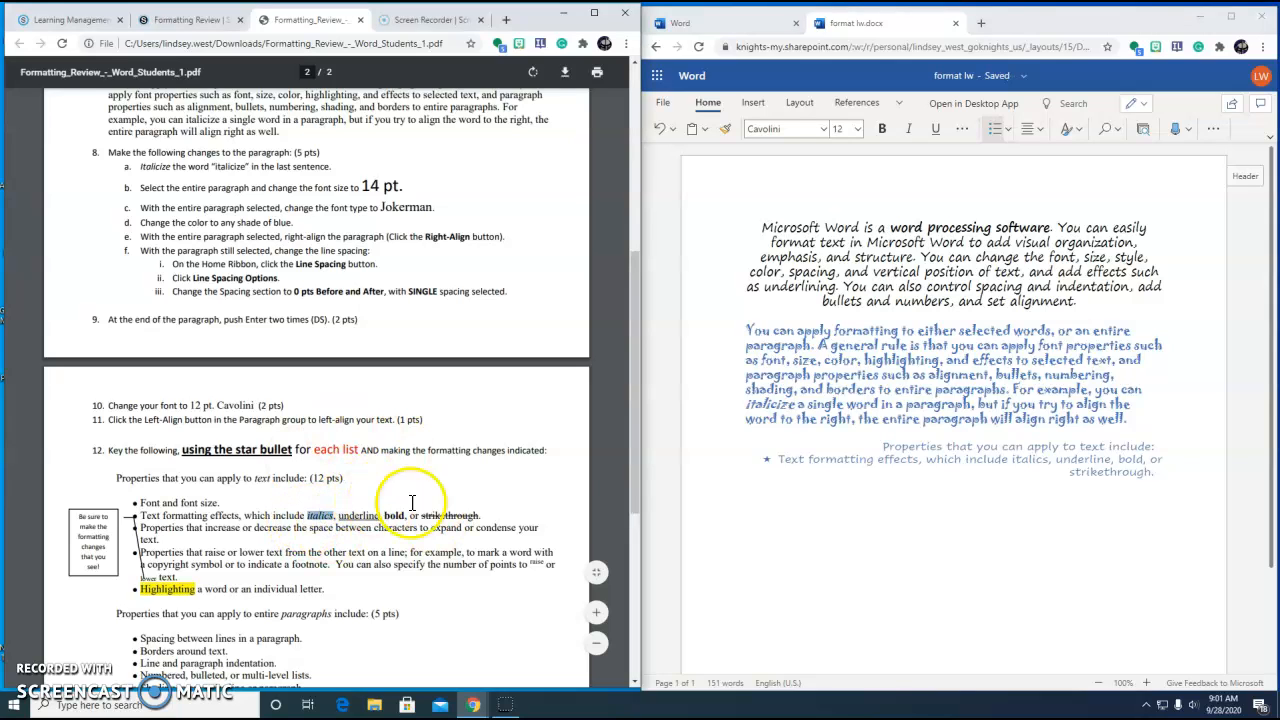
{"action": "left_click", "coordinate": [1012, 468]}
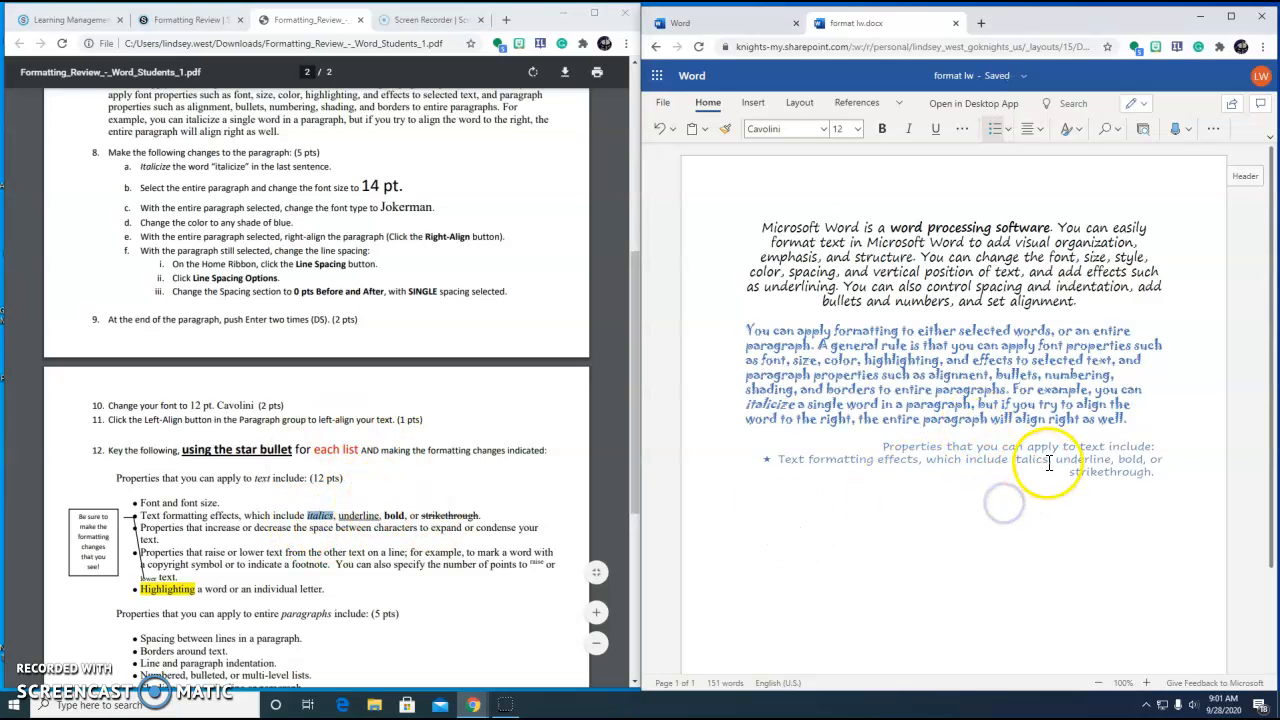
{"action": "double_click", "coordinate": [1027, 461]}
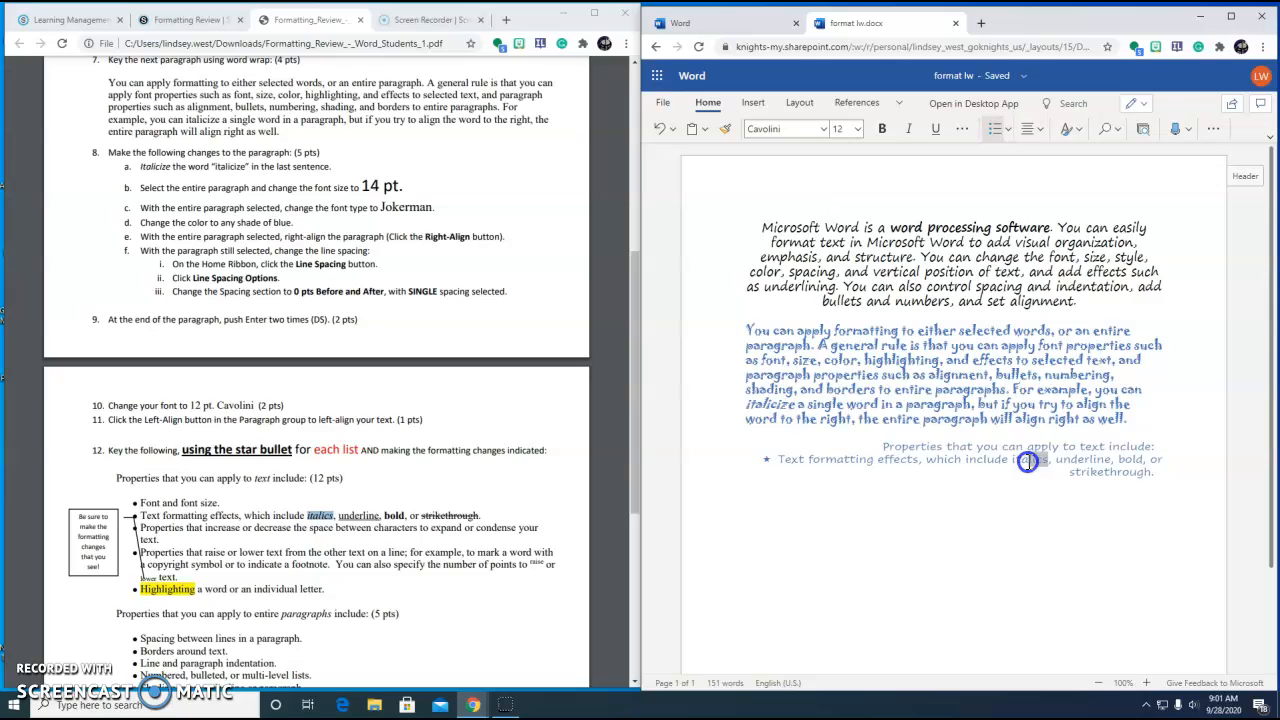
{"action": "left_click", "coordinate": [908, 128]}
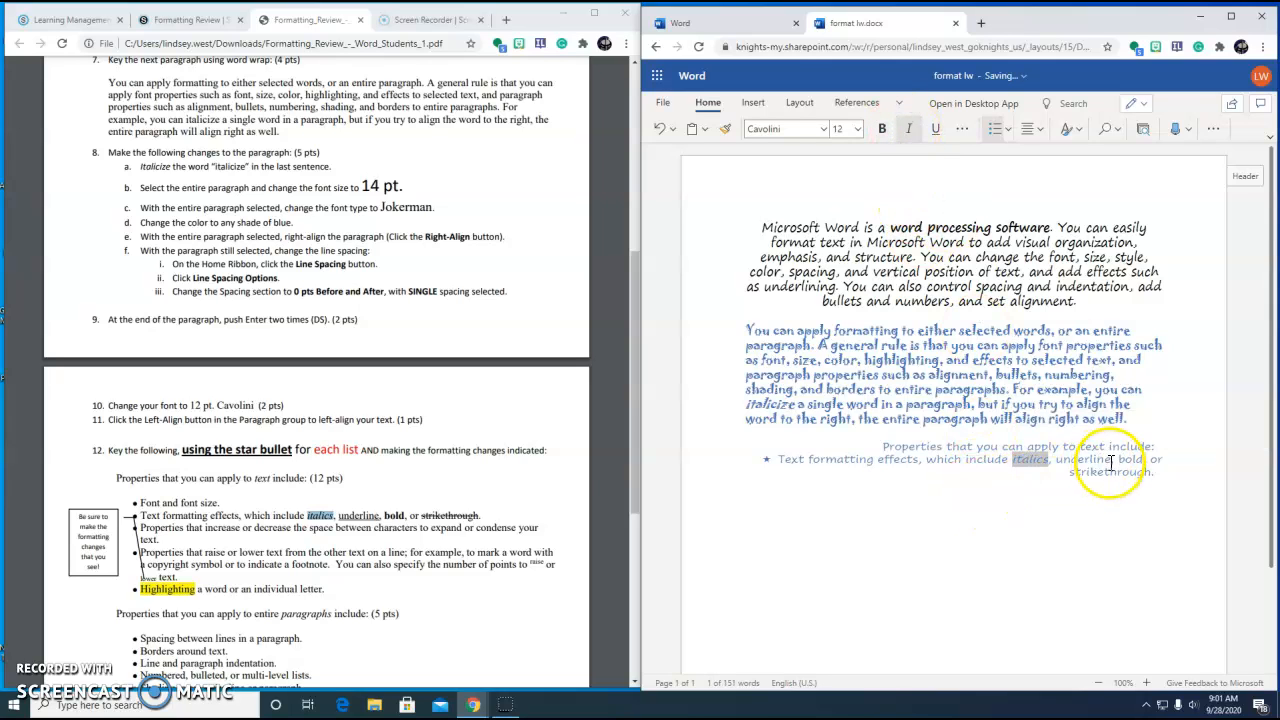
{"action": "left_click_drag", "start_coordinate": [1110, 460], "coordinate": [1065, 462]}
{"action": "left_click", "coordinate": [935, 128]}
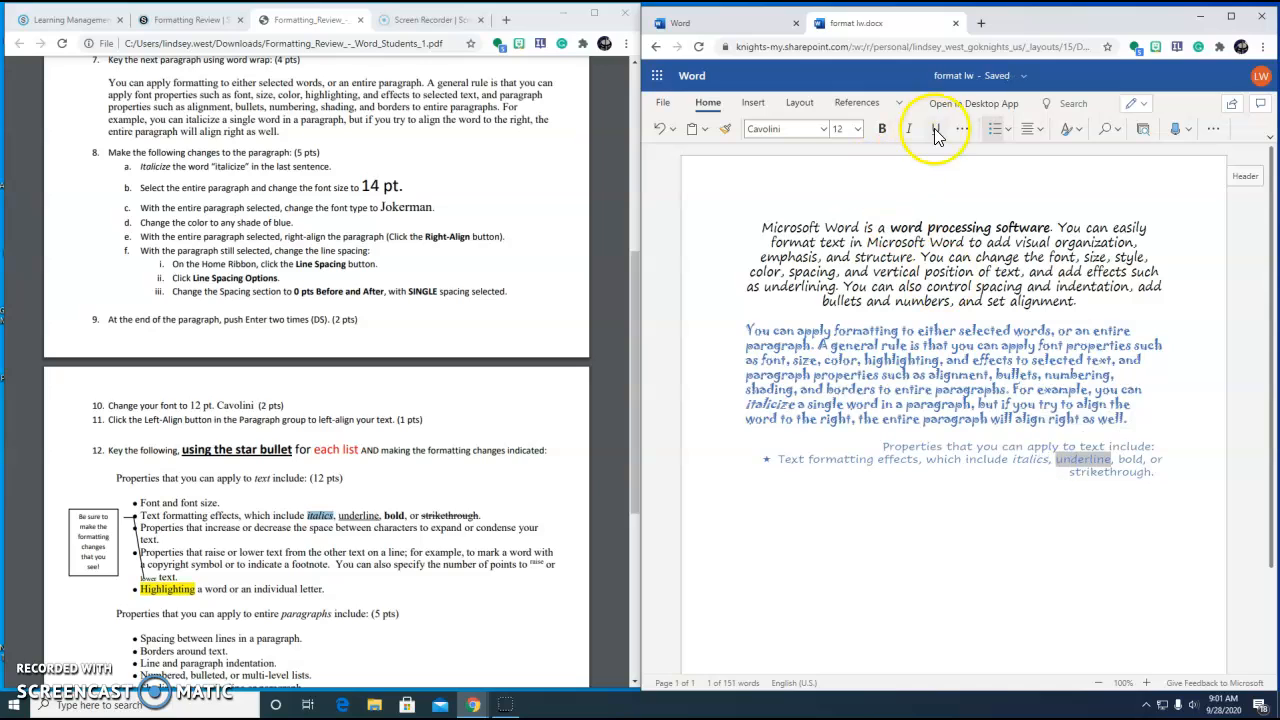
- Make the word "bold" bold and apply strikethrough to "strikethrough." in the first list item
{"action": "double_click", "coordinate": [1123, 461]}
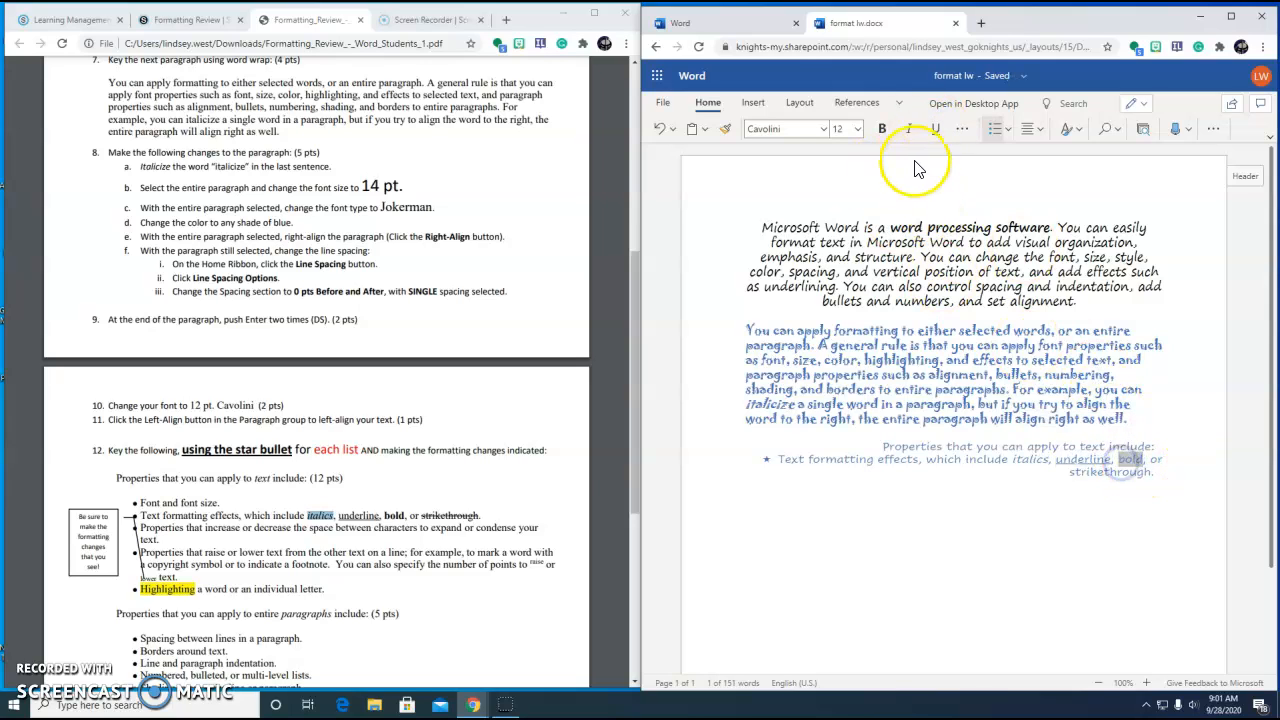
{"action": "left_click", "coordinate": [882, 128]}
{"action": "left_click_drag", "start_coordinate": [1156, 472], "coordinate": [1066, 472]}
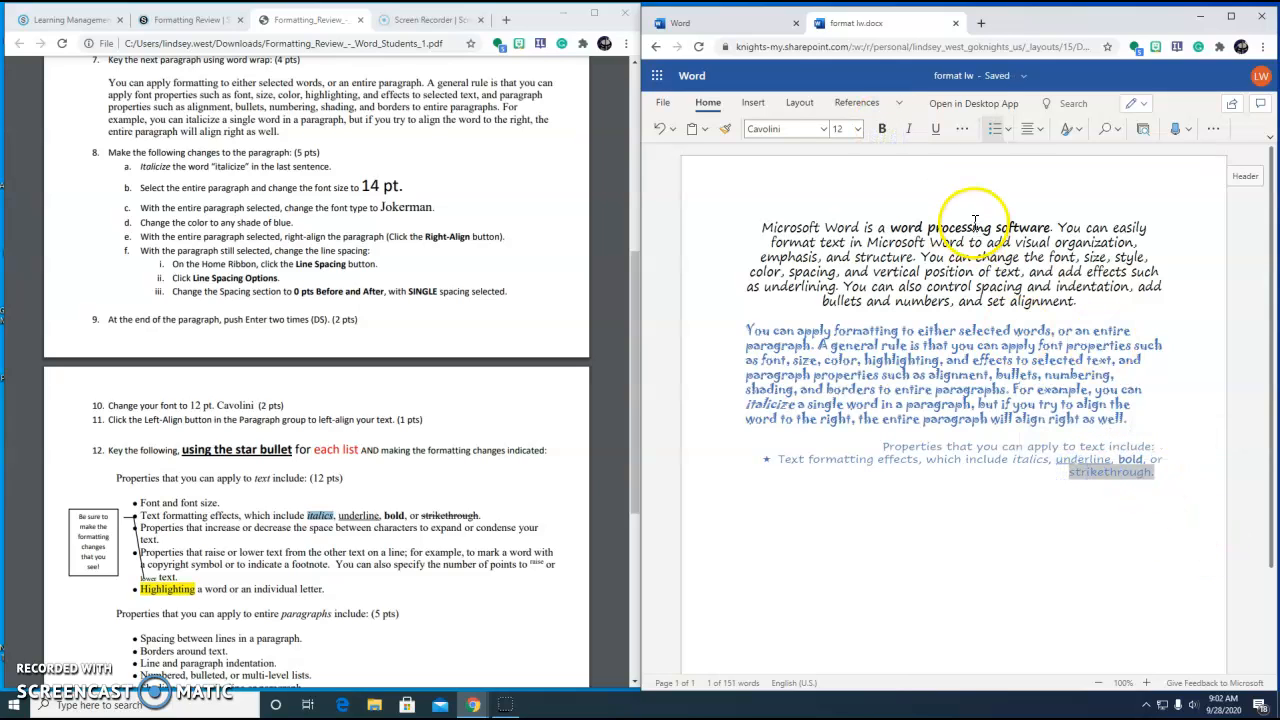
{"action": "left_click", "coordinate": [966, 132]}
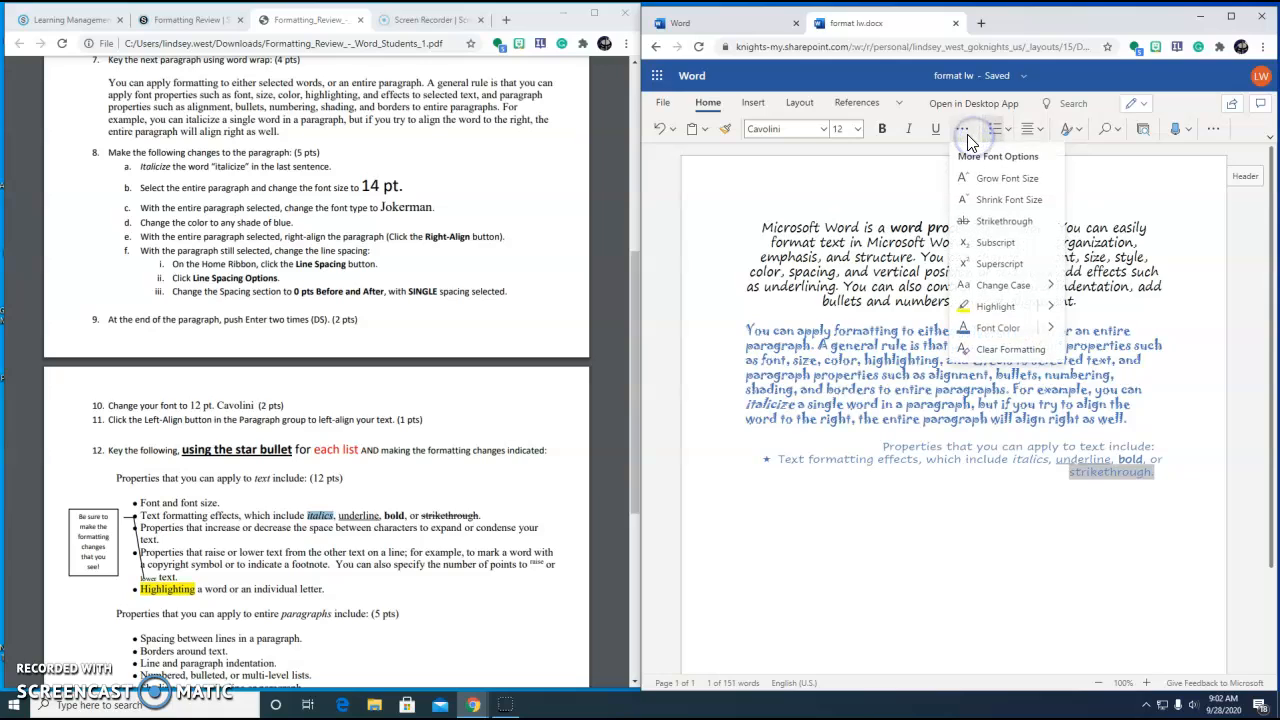
{"action": "left_click", "coordinate": [1005, 224]}
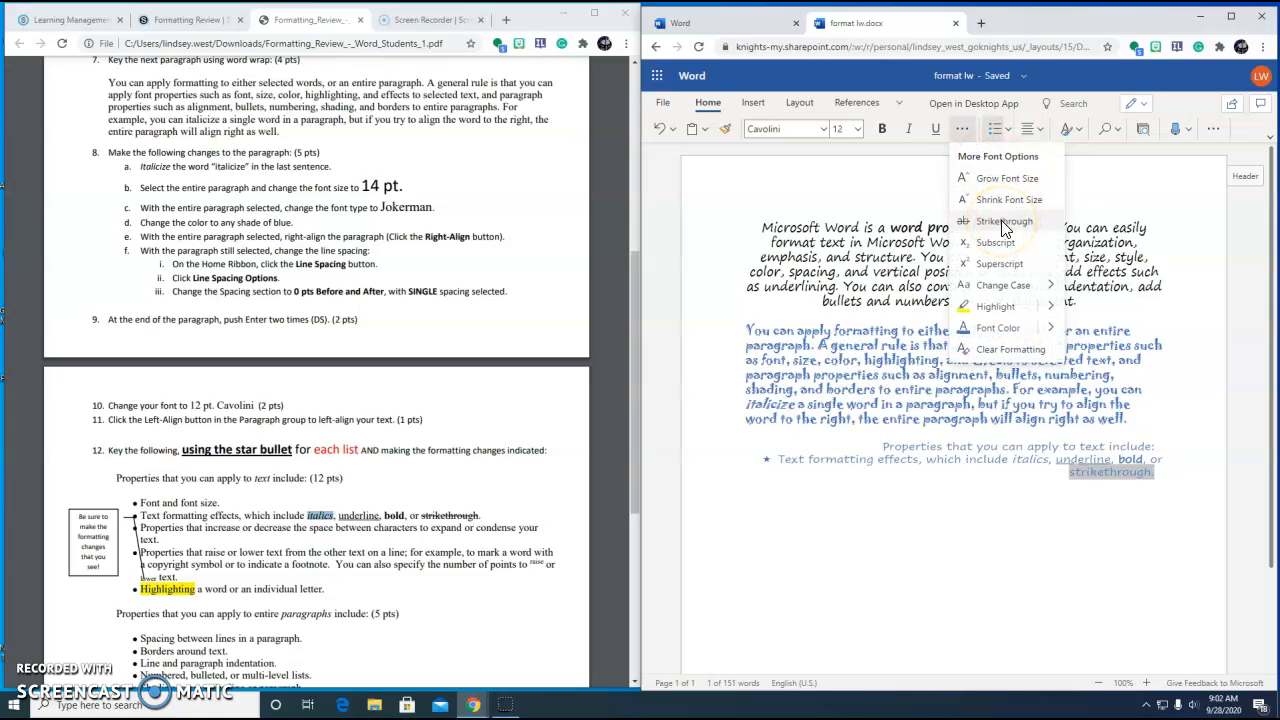
{"action": "left_click", "coordinate": [1005, 224]}
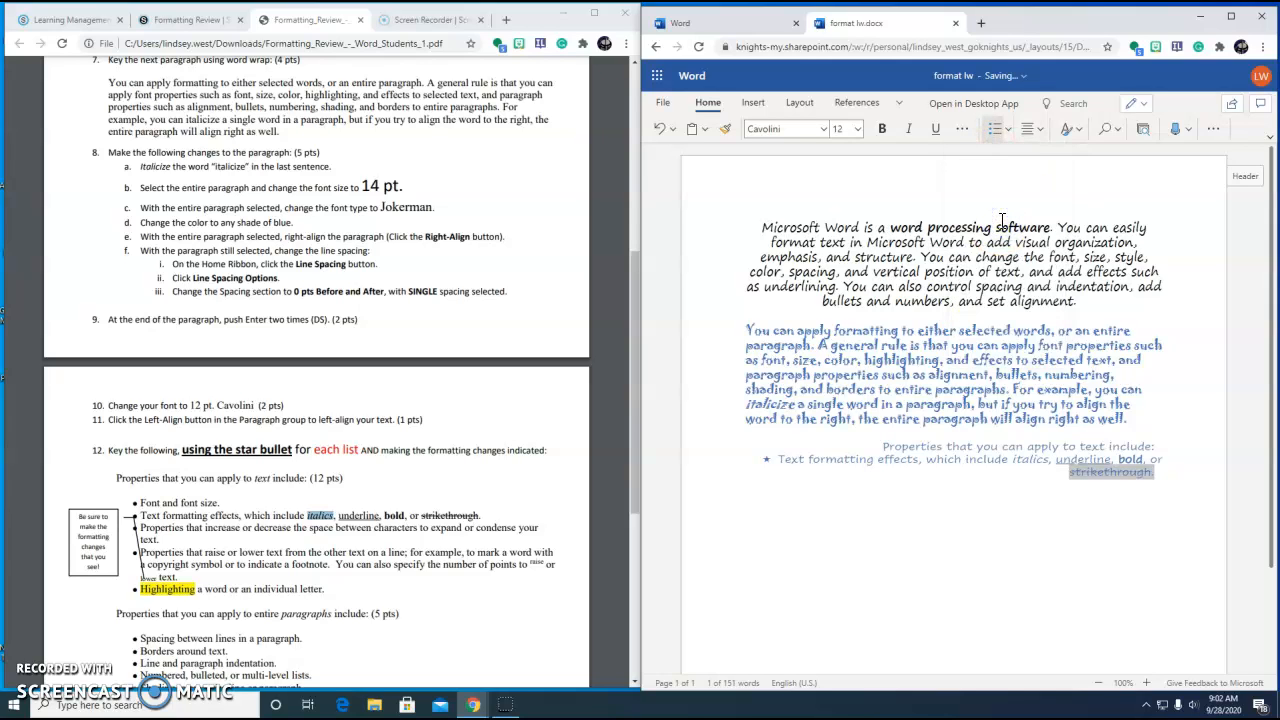
- Add a second star-bulleted item reading "Properties that increase or decrease......" below the text formatting effects item
{"action": "left_click", "coordinate": [1189, 471]}
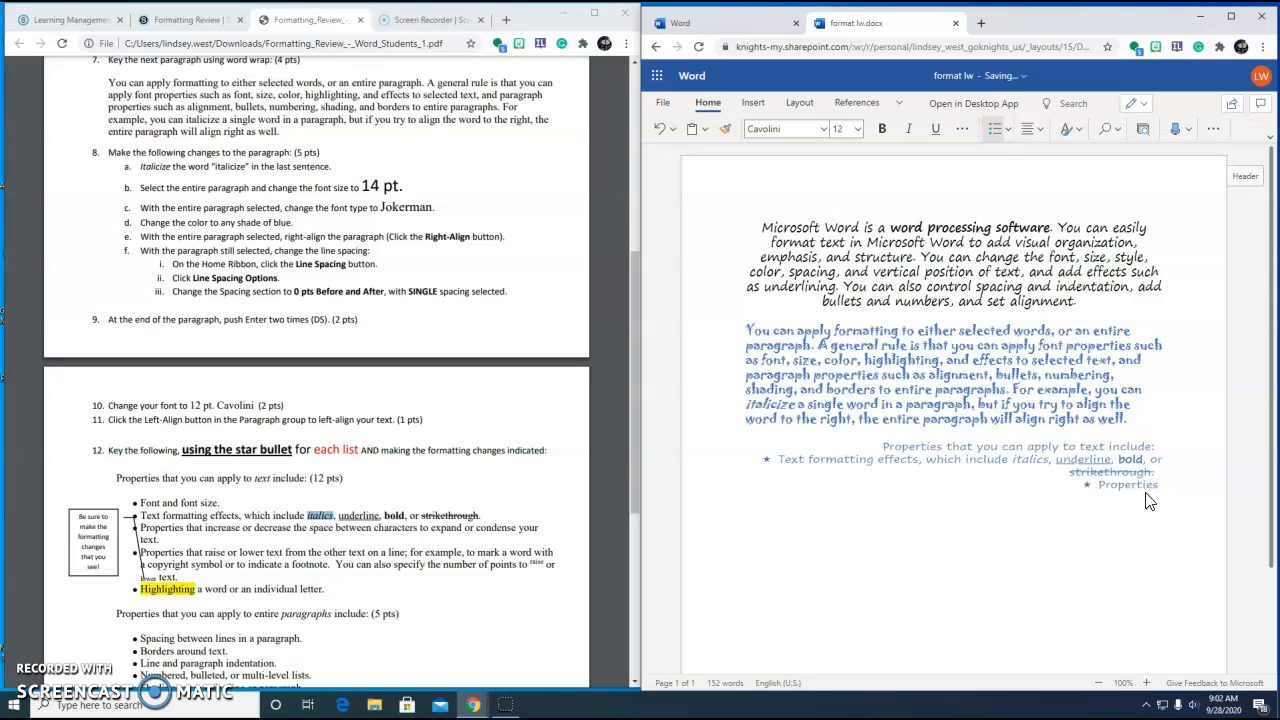
{"action": "type", "text": "ase or decres"}
{"action": "key", "text": "BackSpace"}
{"action": "type", "text": "a"}
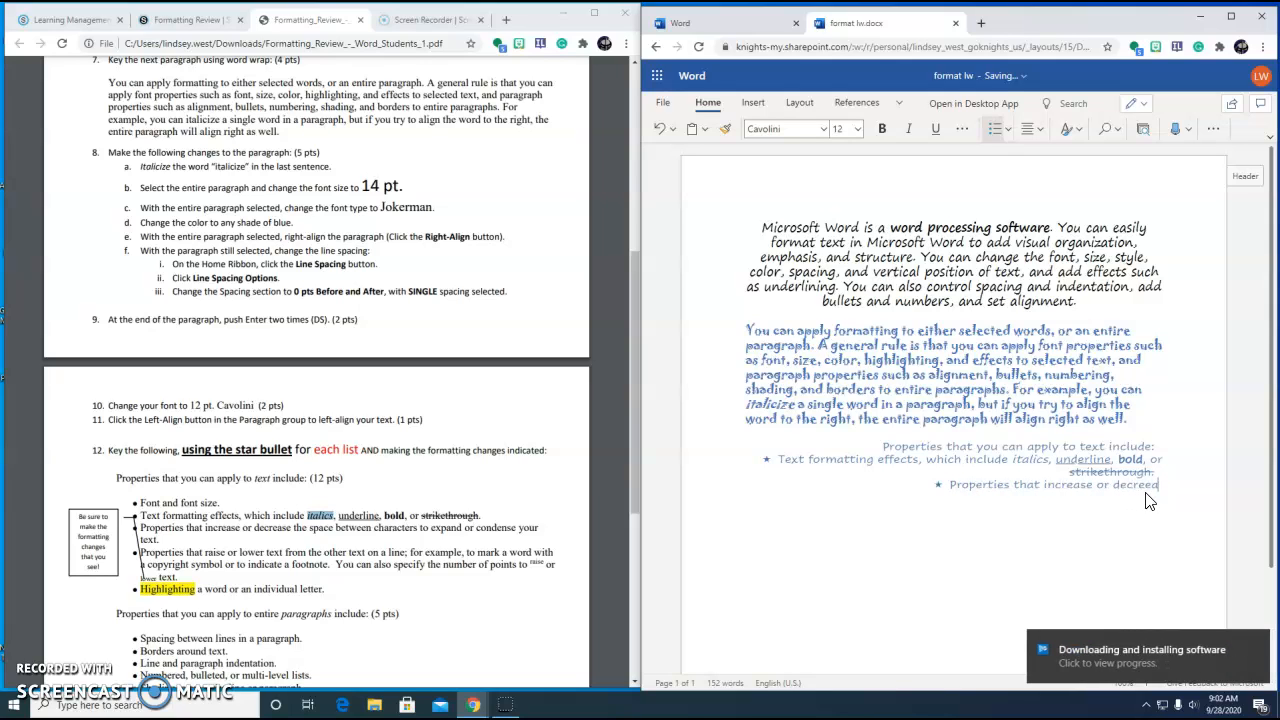
{"action": "type", "text": "....."}
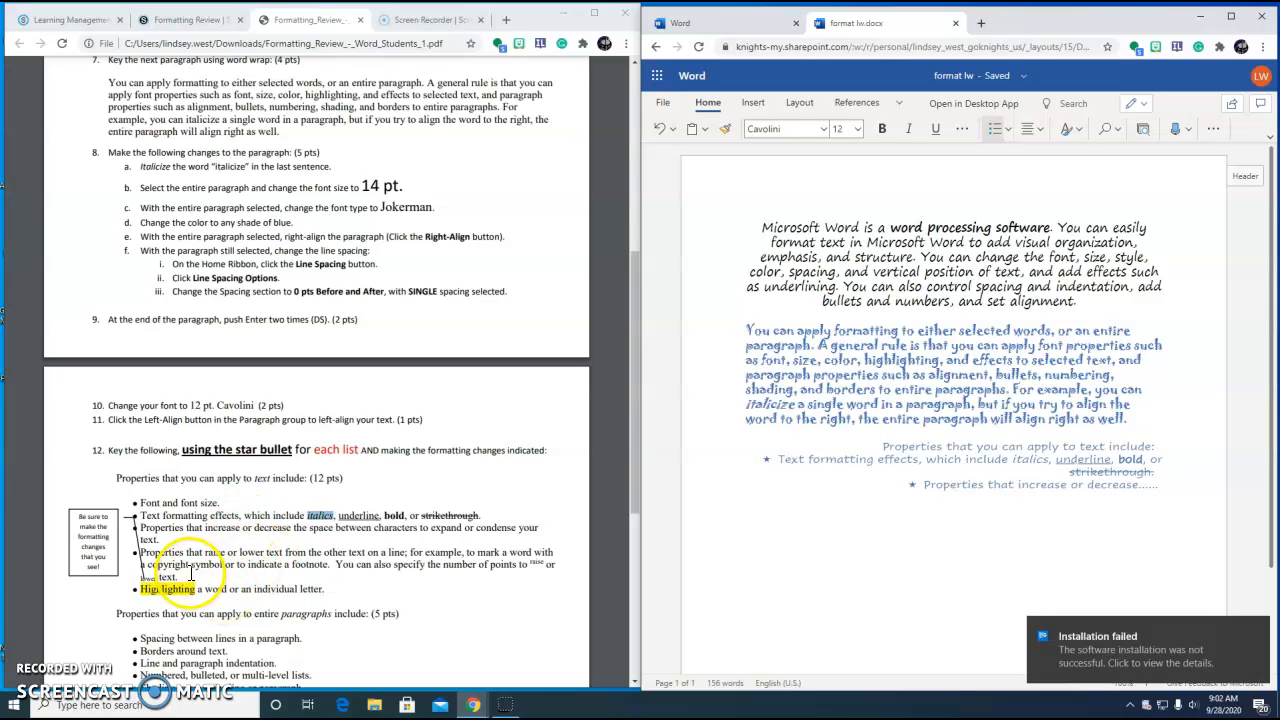
- Add a third star-bulleted item reading "Raise or lower text", abbreviating the worksheet's next bullet
{"action": "scroll", "coordinate": [190, 560], "scroll_direction": "down", "scroll_amount": 1}
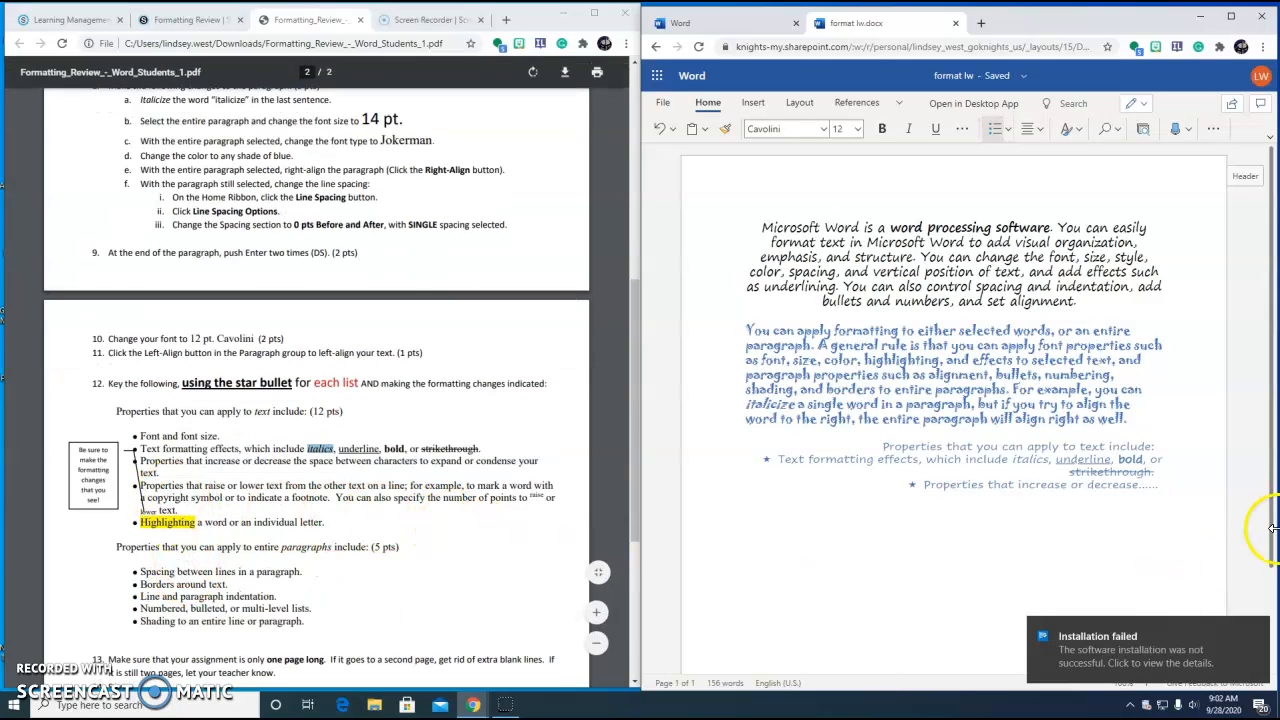
{"action": "left_click", "coordinate": [1148, 516]}
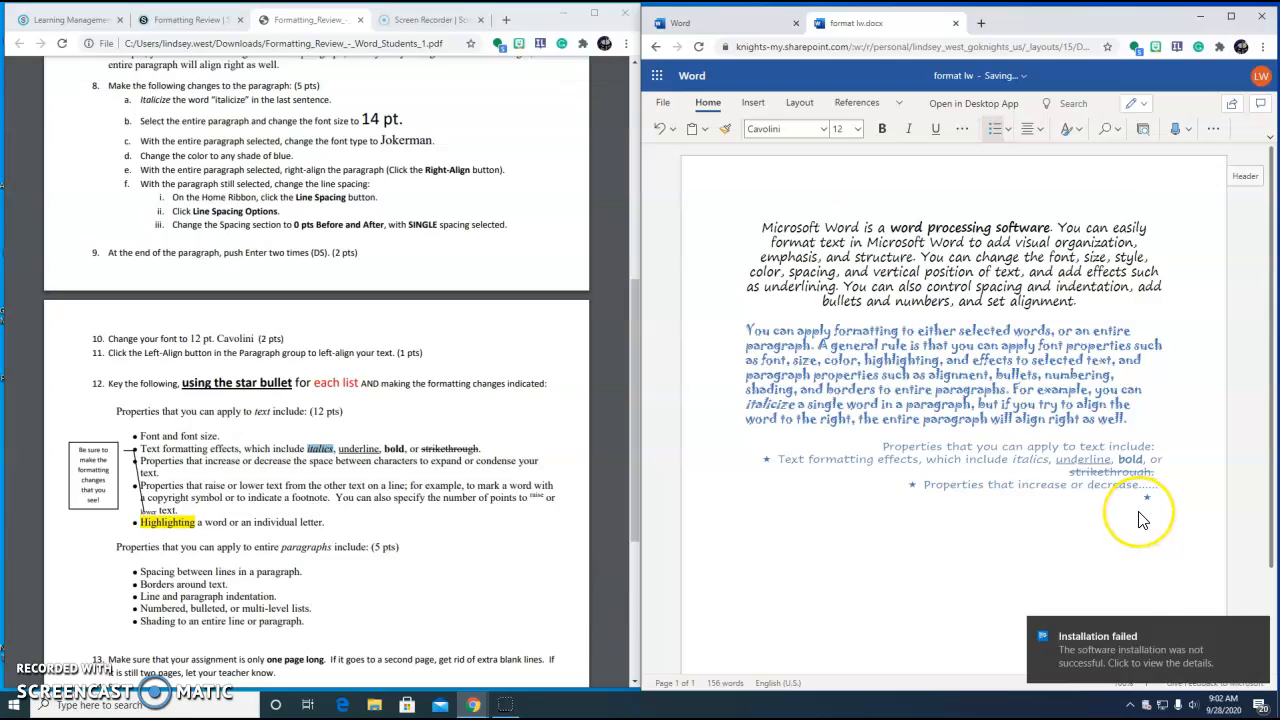
{"action": "key", "text": "Return"}
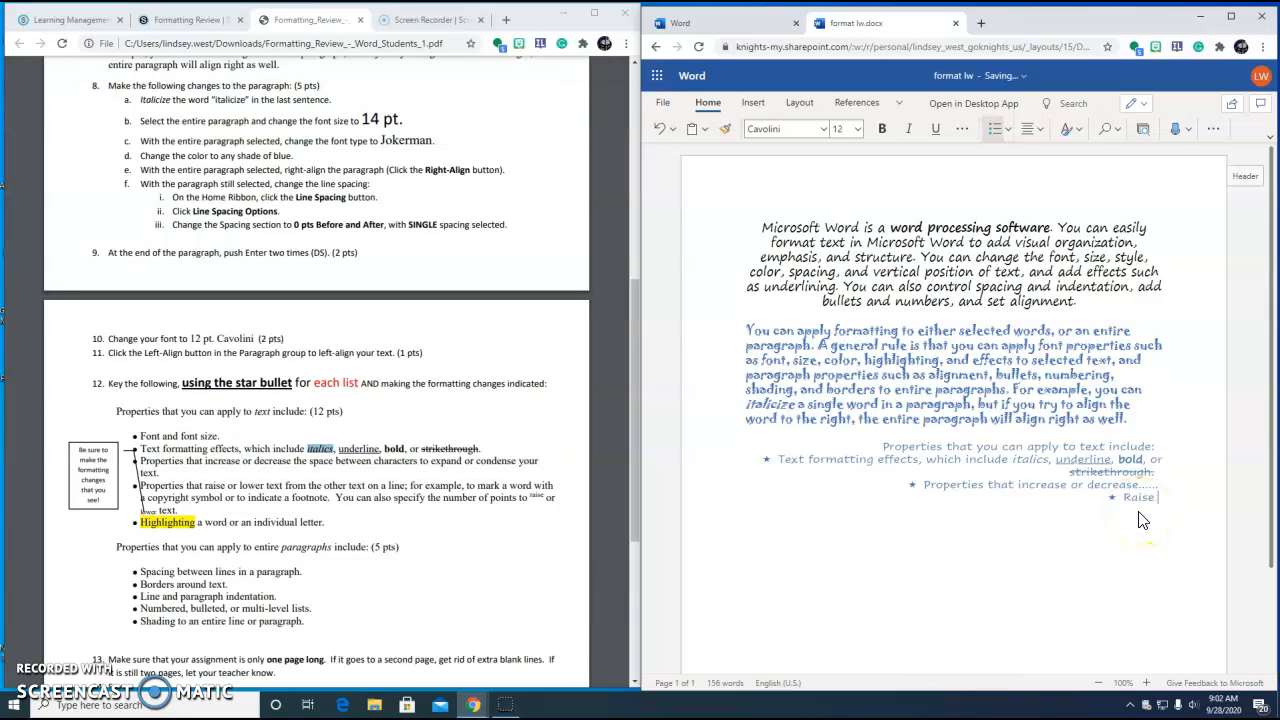
{"action": "type", "text": "Raise or lower text"}
- Format the word "Raise" in the third list item as superscript
{"action": "double_click", "coordinate": [1052, 497]}
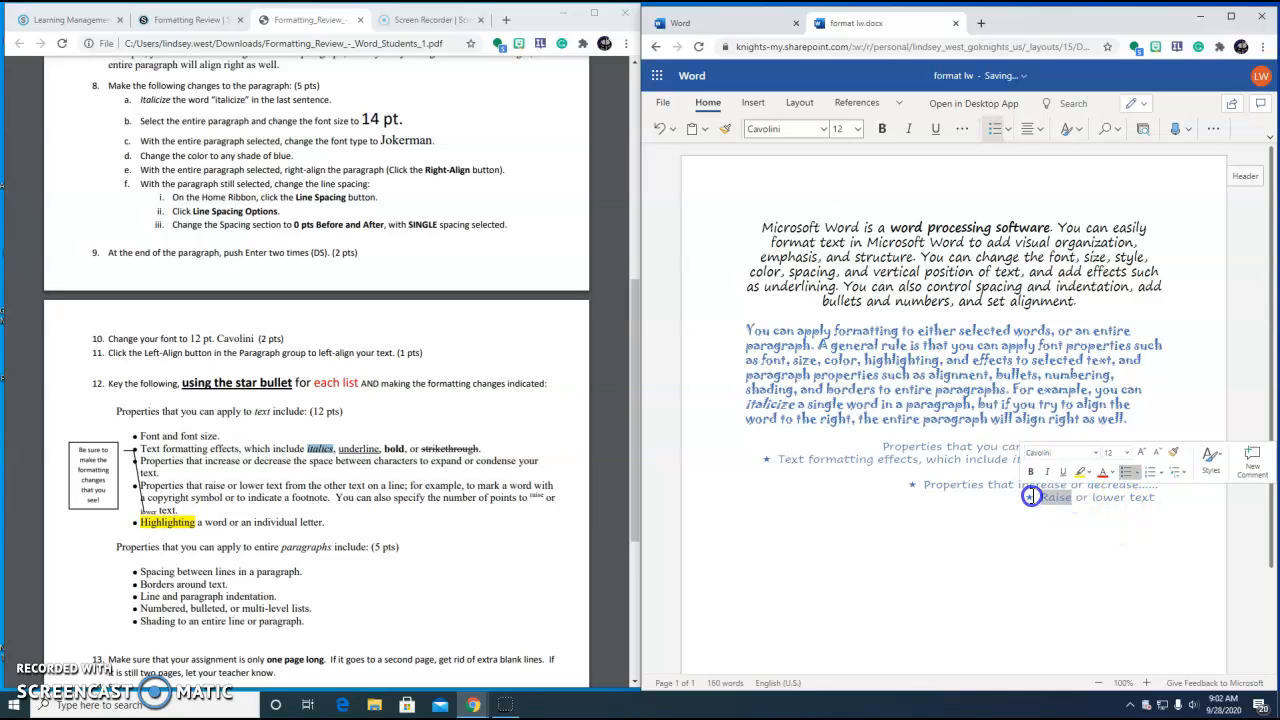
{"action": "left_click", "coordinate": [966, 129]}
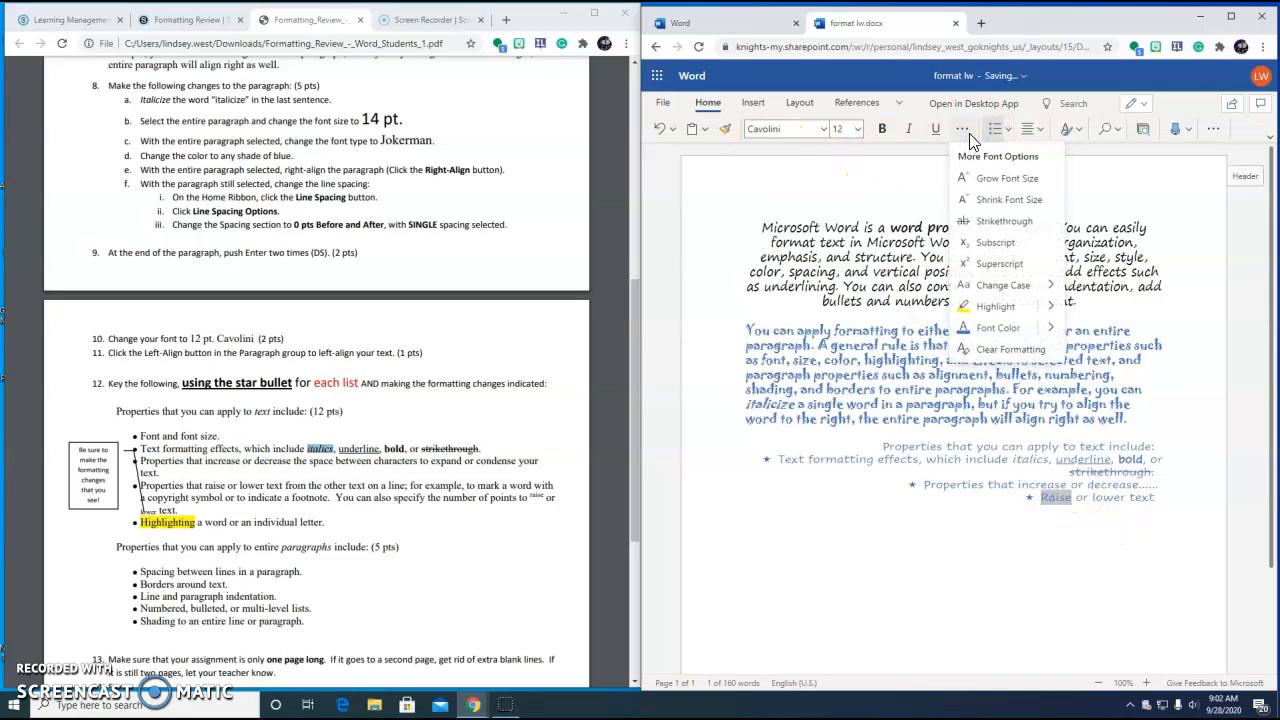
{"action": "left_click", "coordinate": [968, 155]}
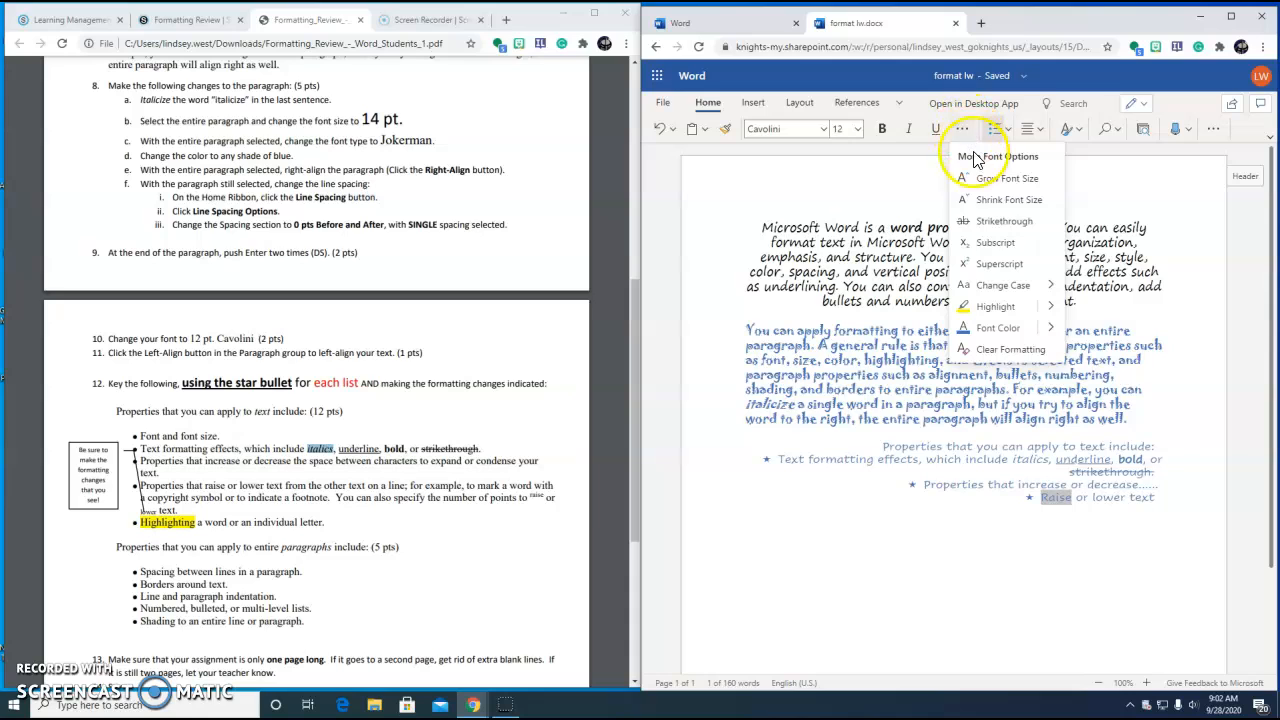
{"action": "mouse_move", "coordinate": [1000, 285]}
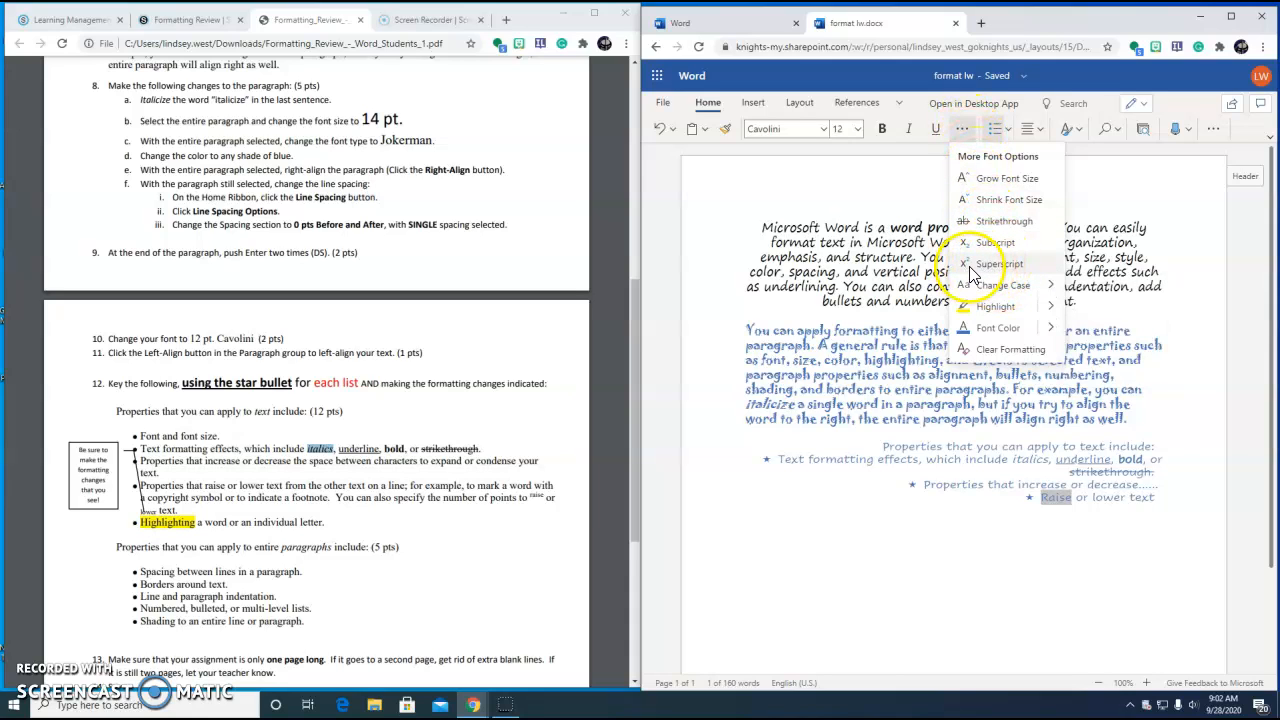
{"action": "left_click", "coordinate": [985, 264]}
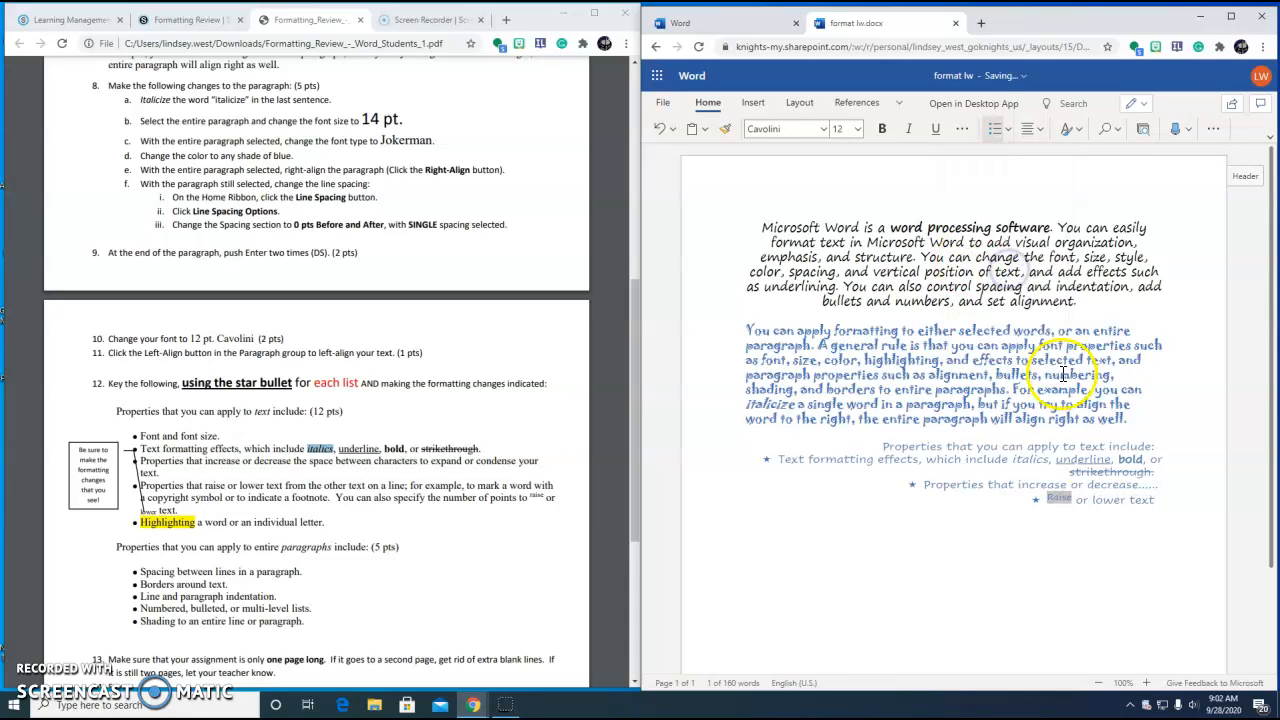
- Format the word "lower" in the third list item as subscript
{"action": "left_click", "coordinate": [1112, 499]}
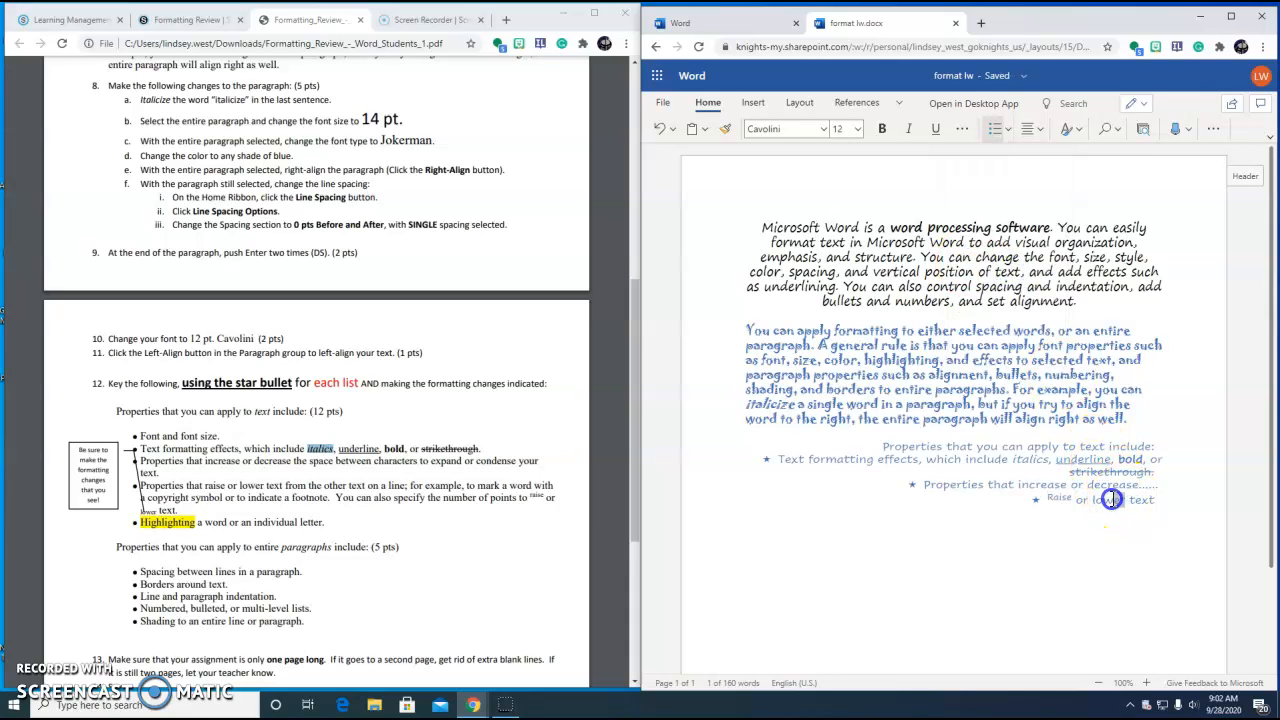
{"action": "left_click", "coordinate": [962, 128]}
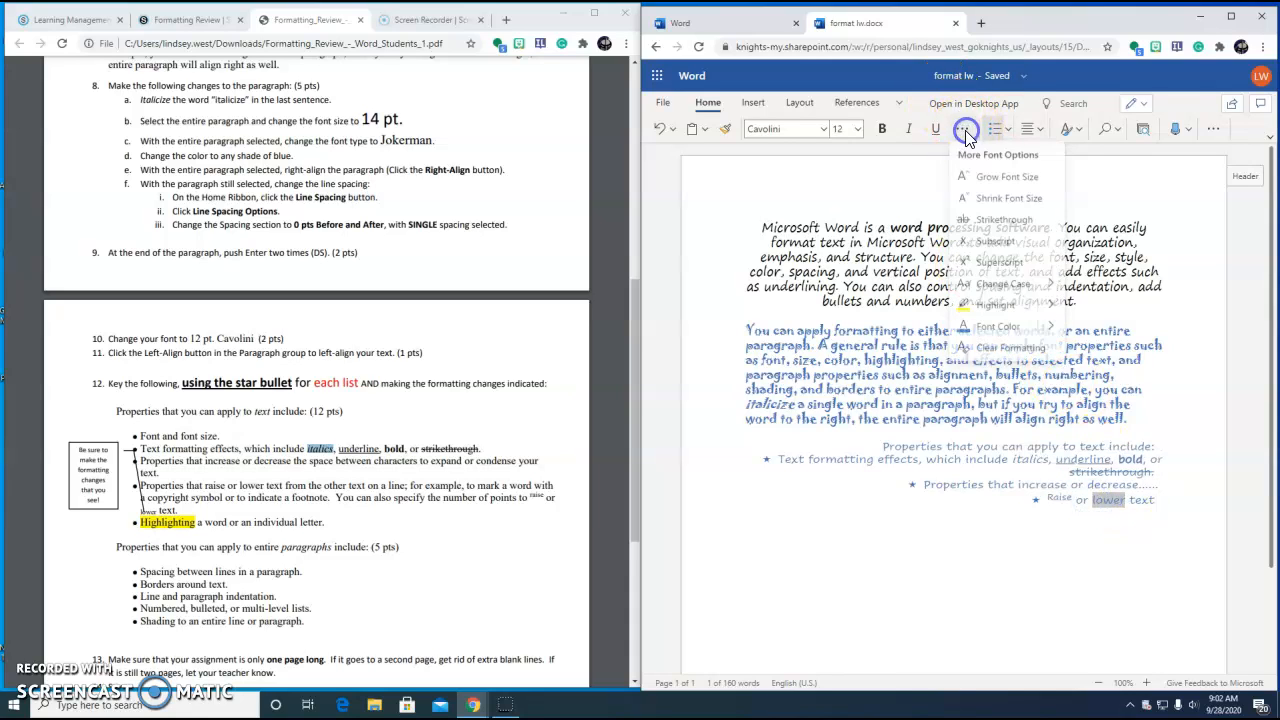
{"action": "left_click", "coordinate": [968, 248]}
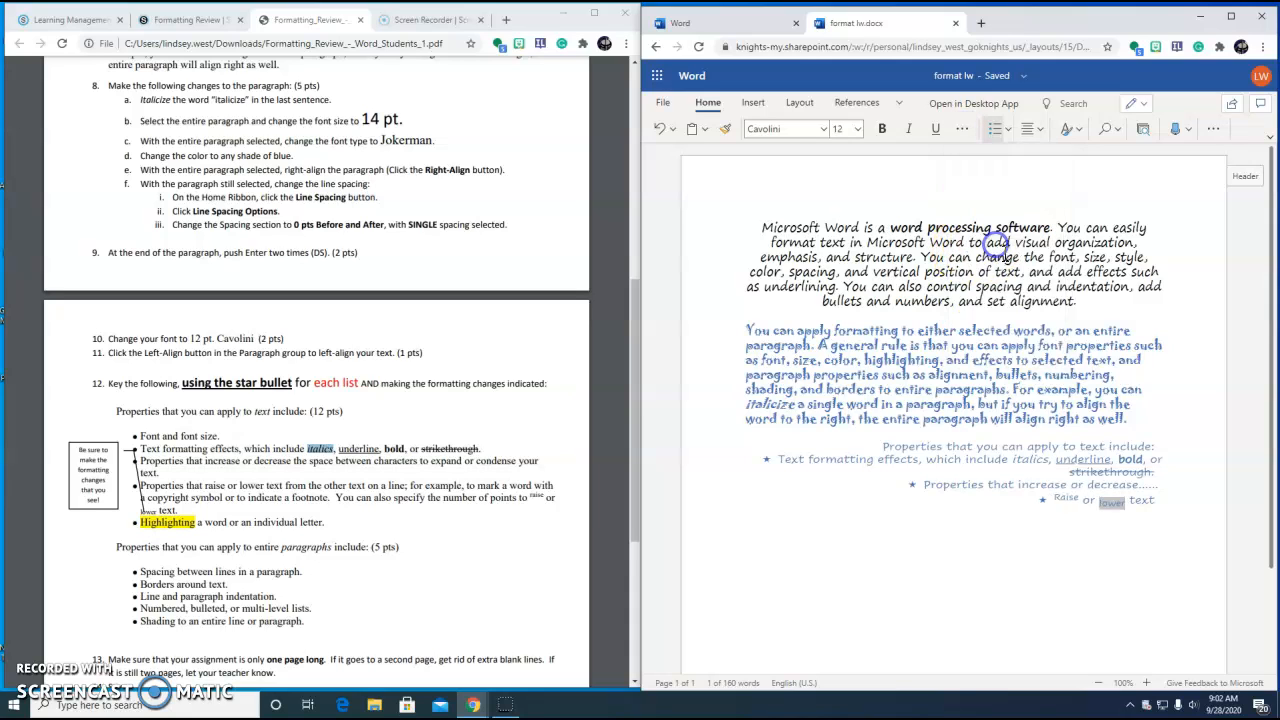
{"action": "left_click", "coordinate": [1050, 549]}
- Add a fourth star-bulleted item reading "highlighting" and highlight the word in yellow
{"action": "left_click", "coordinate": [1164, 497]}
{"action": "key", "text": "Return"}
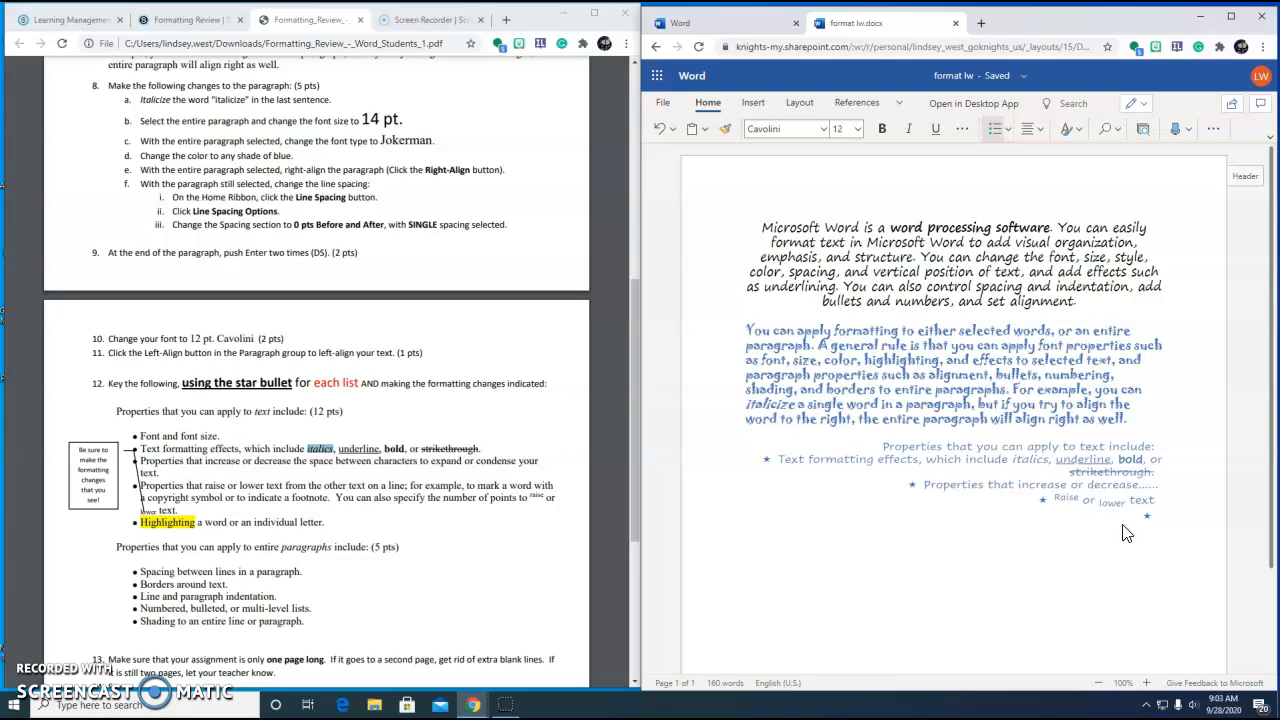
{"action": "left_click_drag", "start_coordinate": [1159, 516], "coordinate": [1089, 518]}
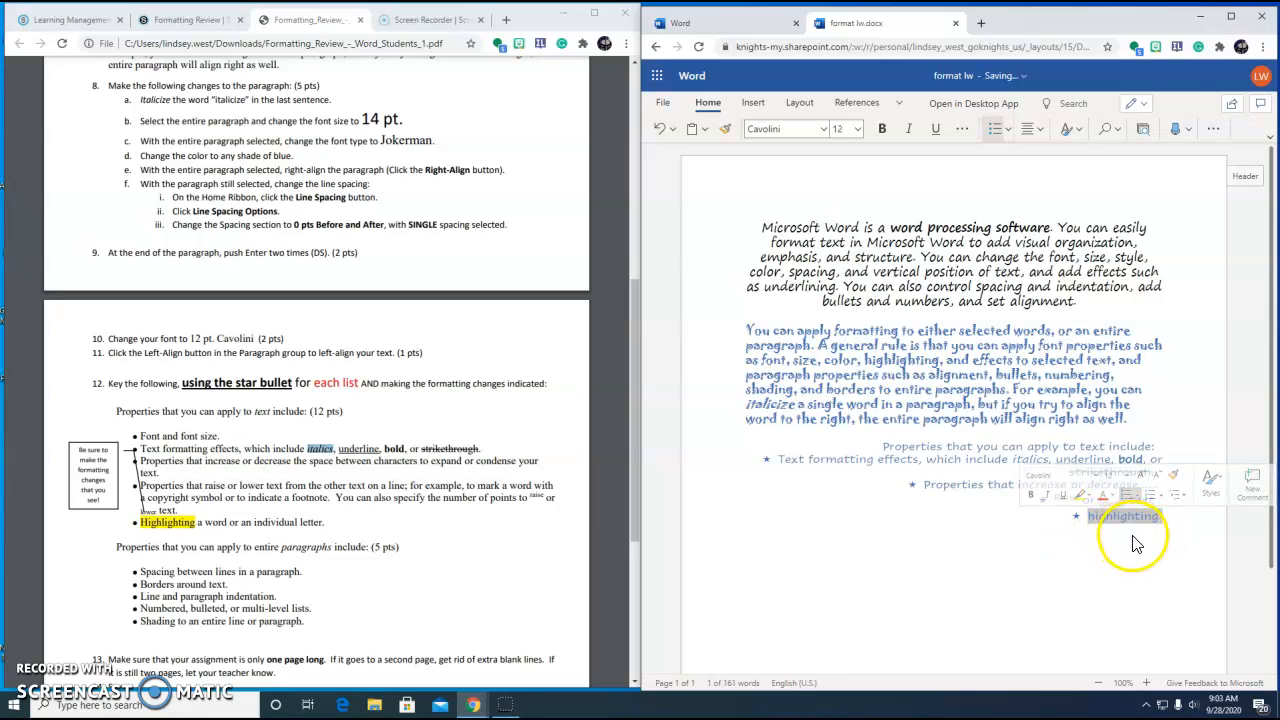
{"action": "left_click", "coordinate": [962, 128]}
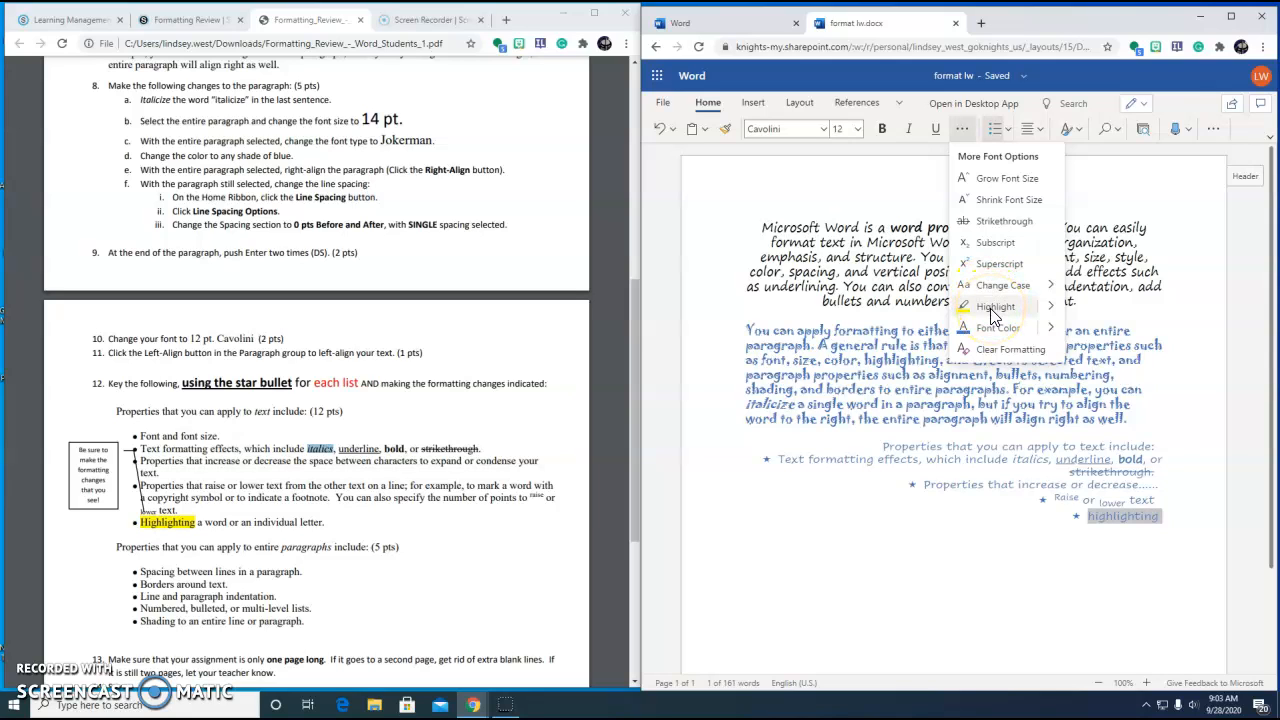
{"action": "left_click", "coordinate": [991, 310]}
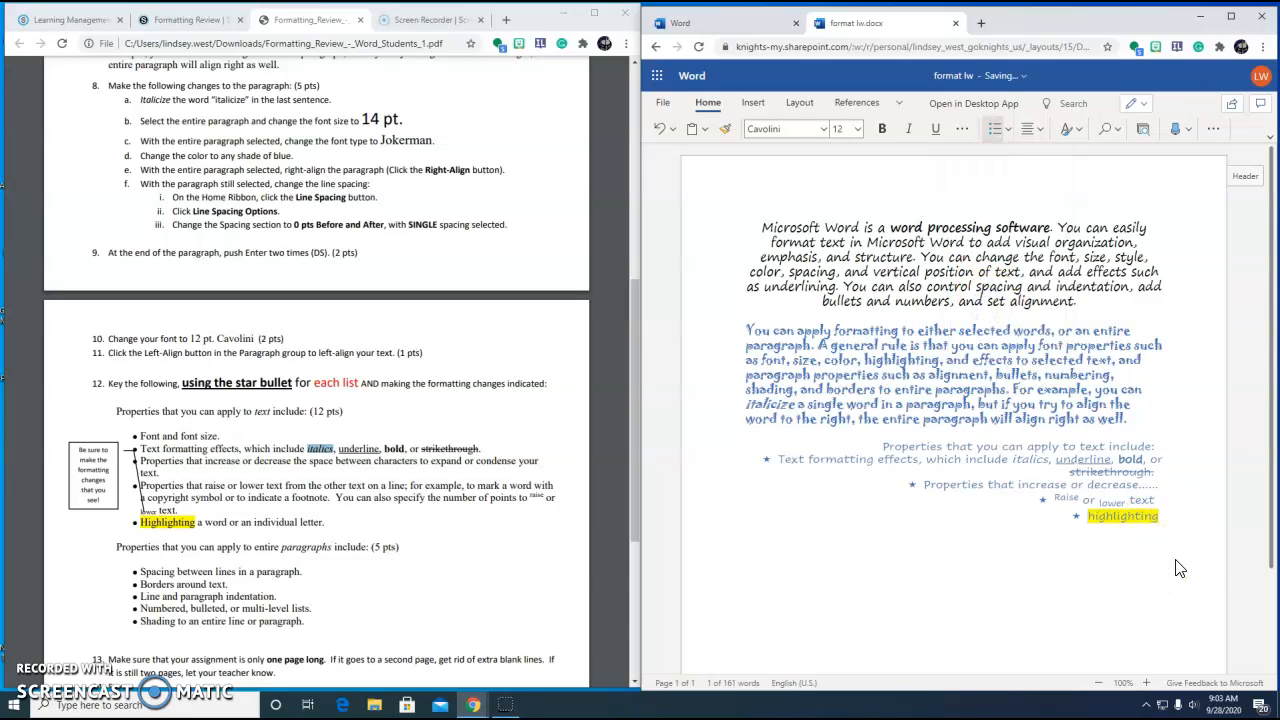
- Add an unbulleted heading line reading "Properties that you can apply to entire paragraphs include:" below the first star-bulleted list
{"action": "left_click", "coordinate": [335, 585]}
{"action": "scroll", "coordinate": [273, 478], "scroll_direction": "down", "scroll_amount": 3}
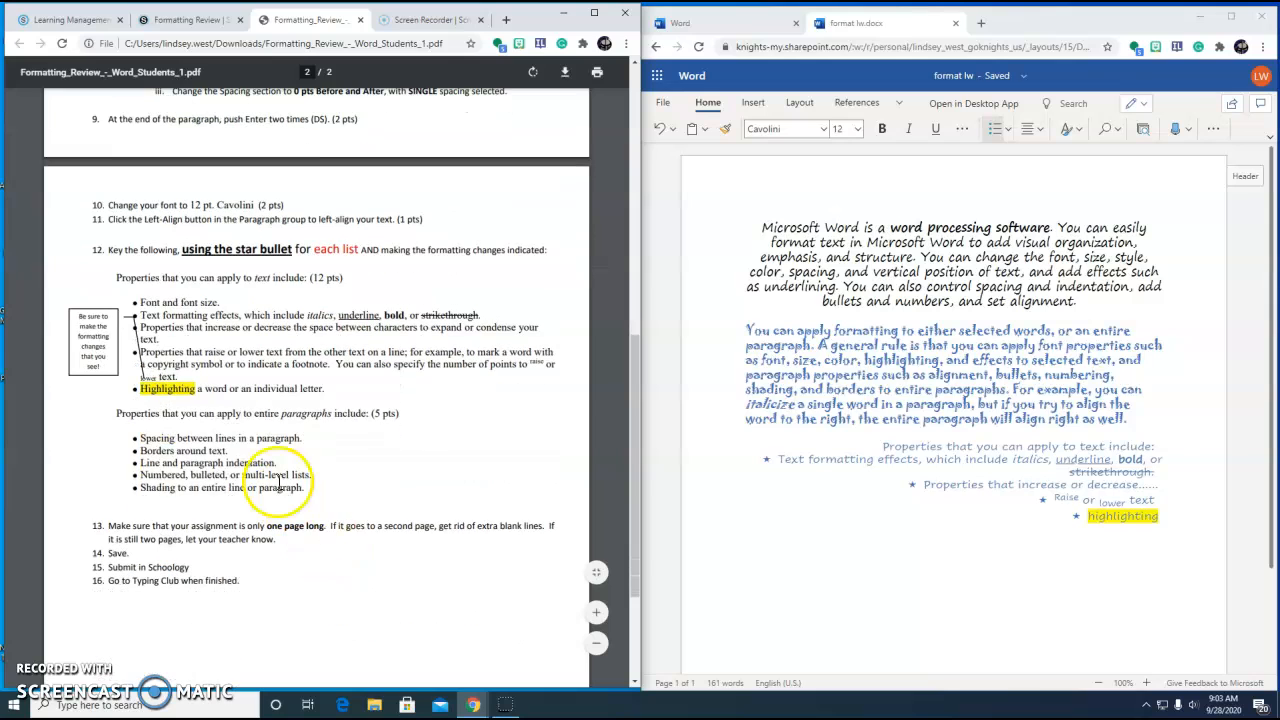
{"action": "left_click_drag", "start_coordinate": [131, 422], "coordinate": [352, 427]}
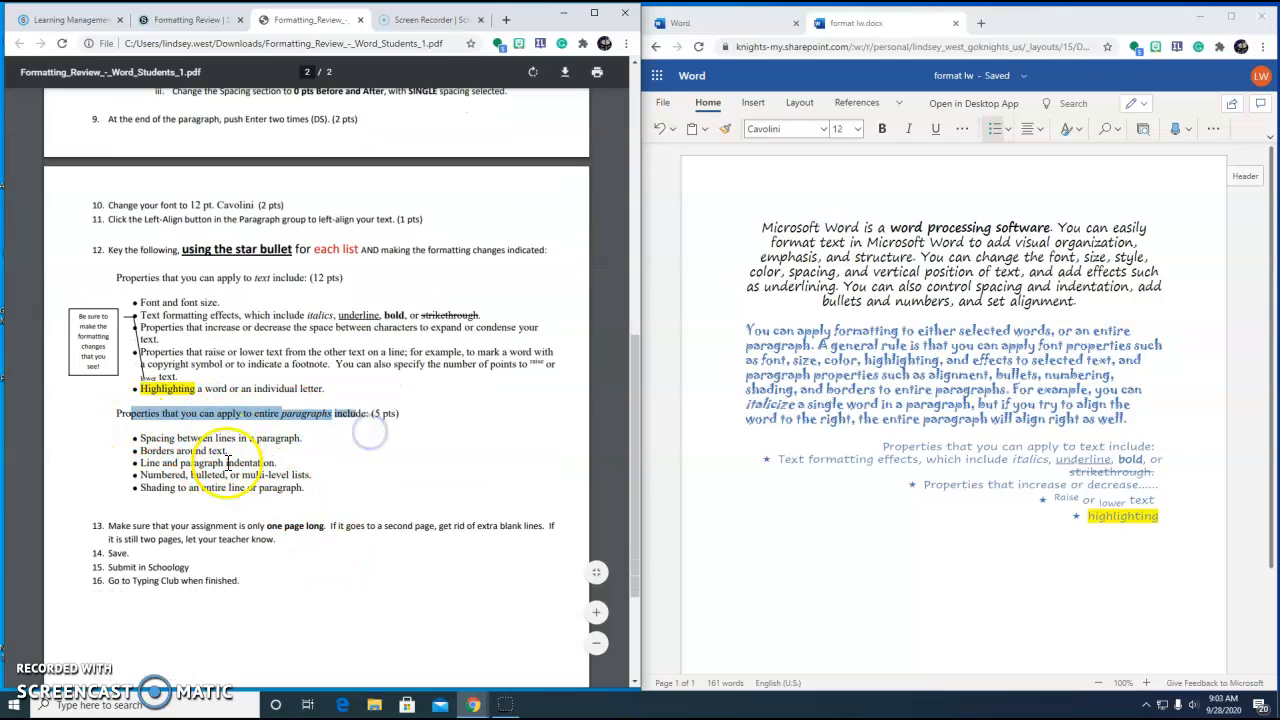
{"action": "left_click", "coordinate": [389, 483]}
{"action": "scroll", "coordinate": [400, 495], "scroll_direction": "down", "scroll_amount": 2}
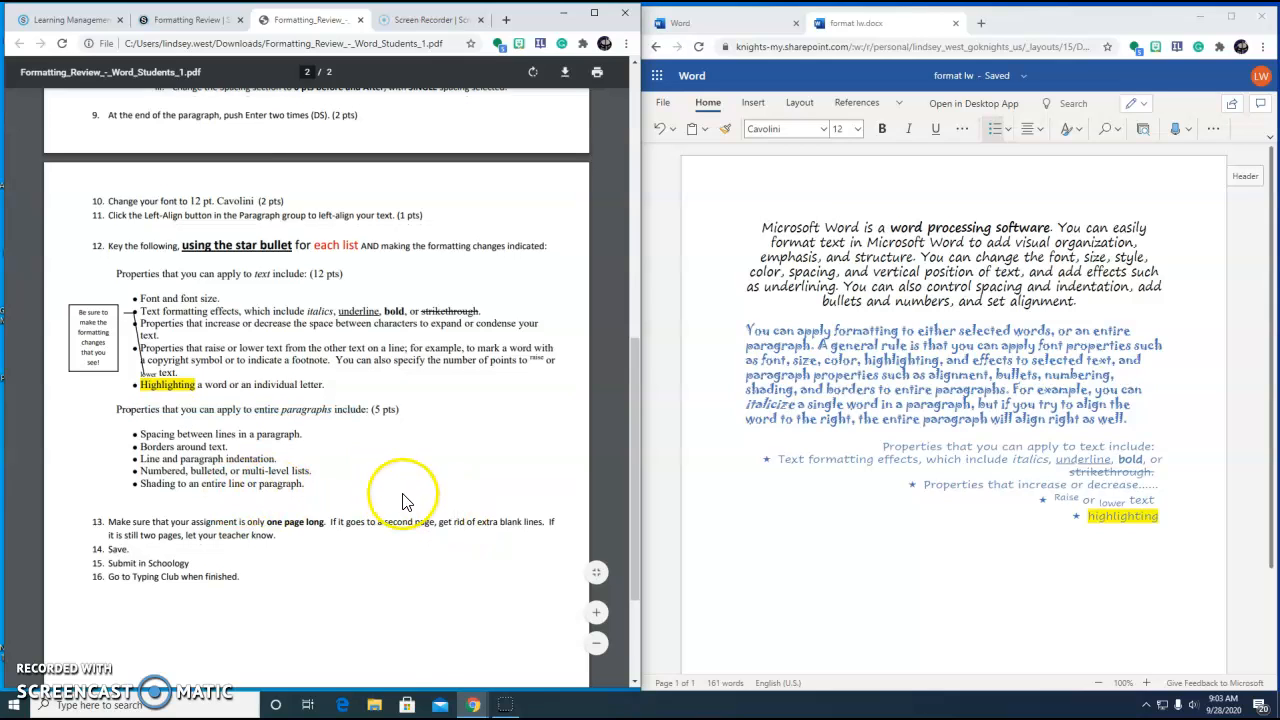
{"action": "left_click", "coordinate": [1190, 528]}
{"action": "type", "text": "g"}
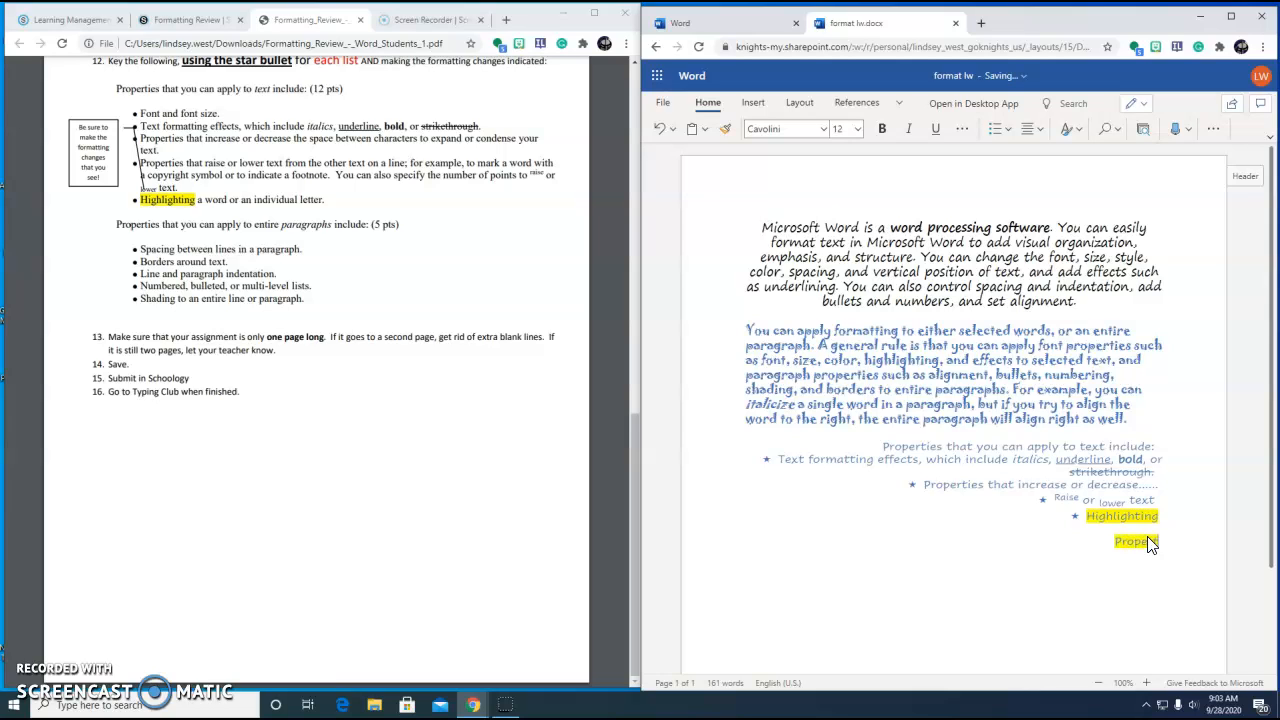
{"action": "type", "text": "that yo"}
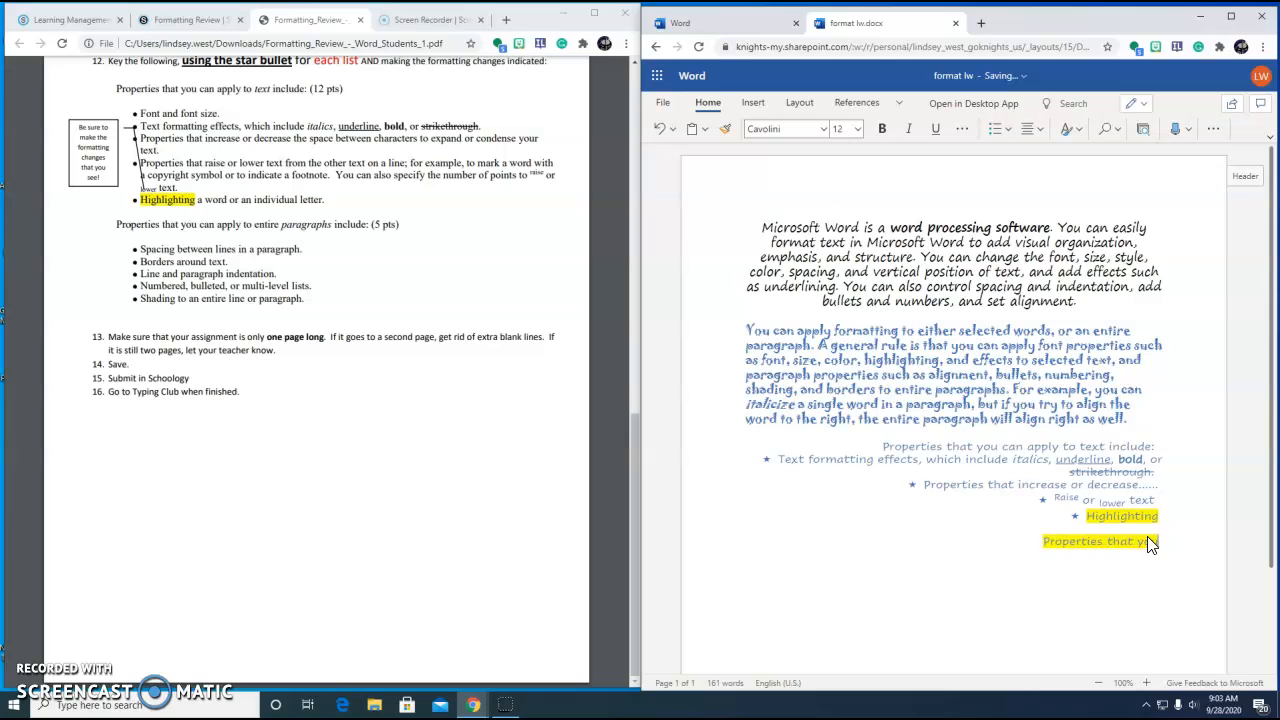
{"action": "type", "text": "u can ap"}
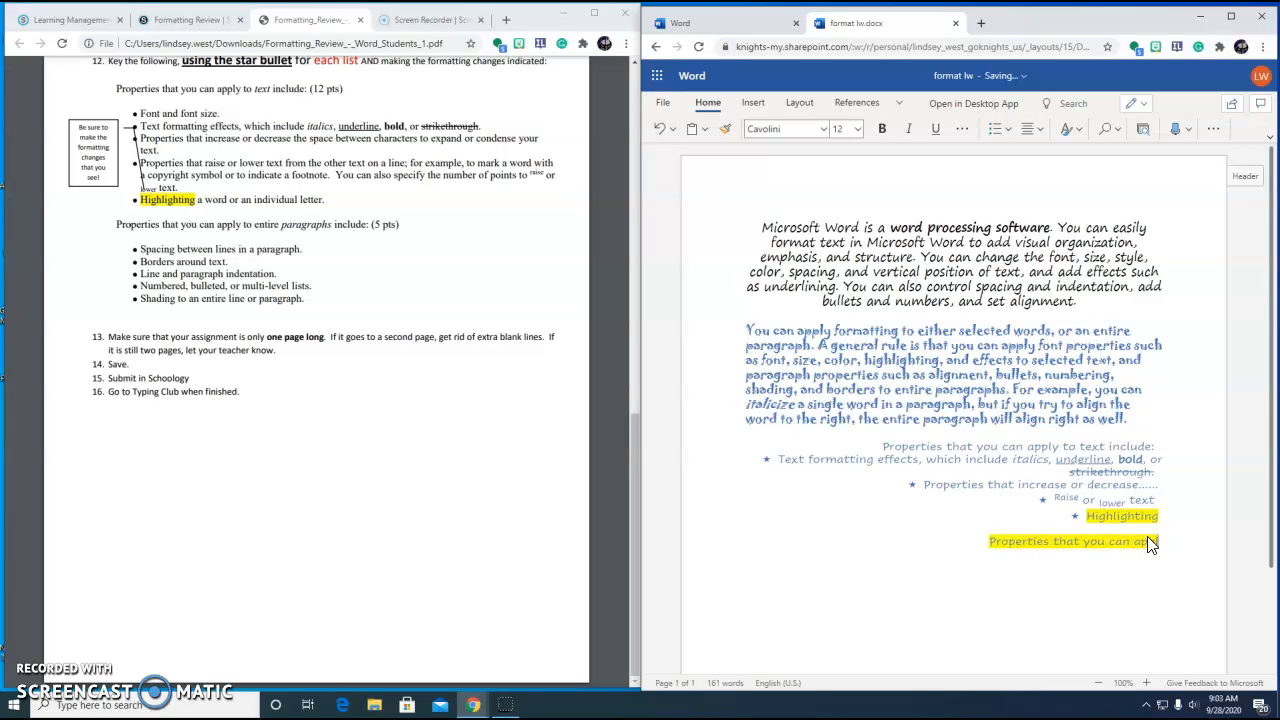
{"action": "type", "text": "ply to entire"}
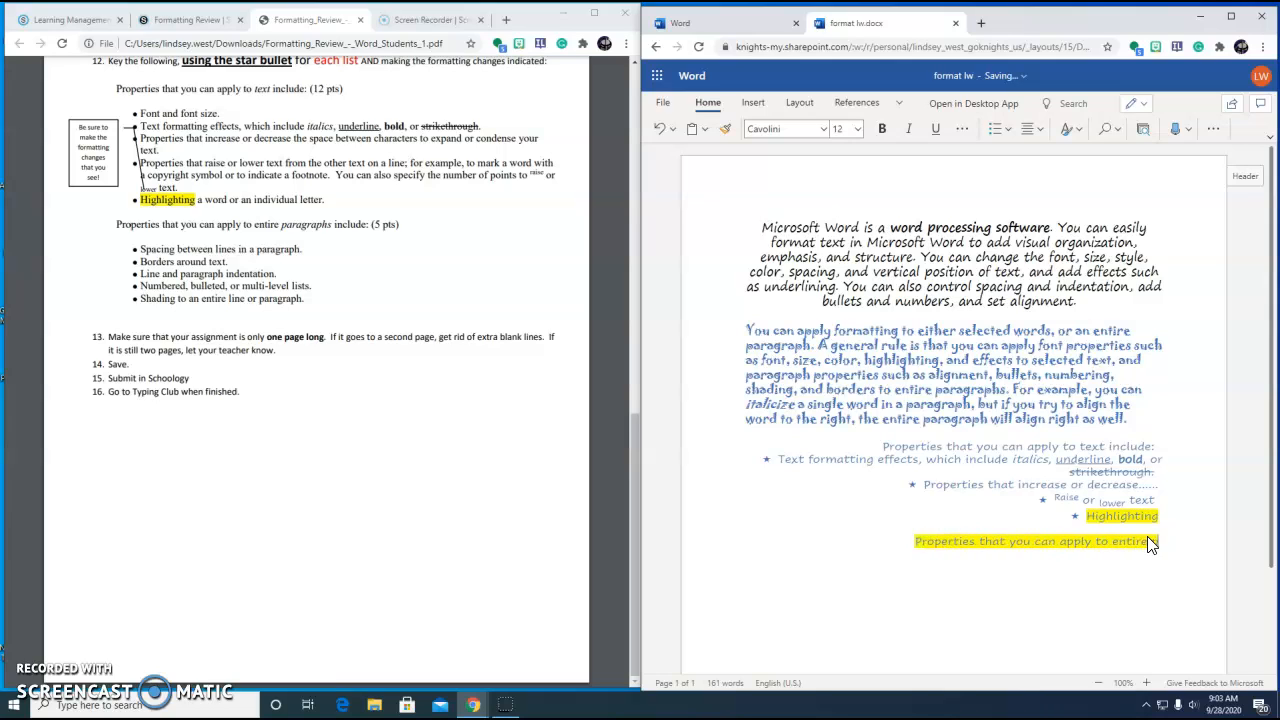
{"action": "type", "text": " paragraphs inclu"}
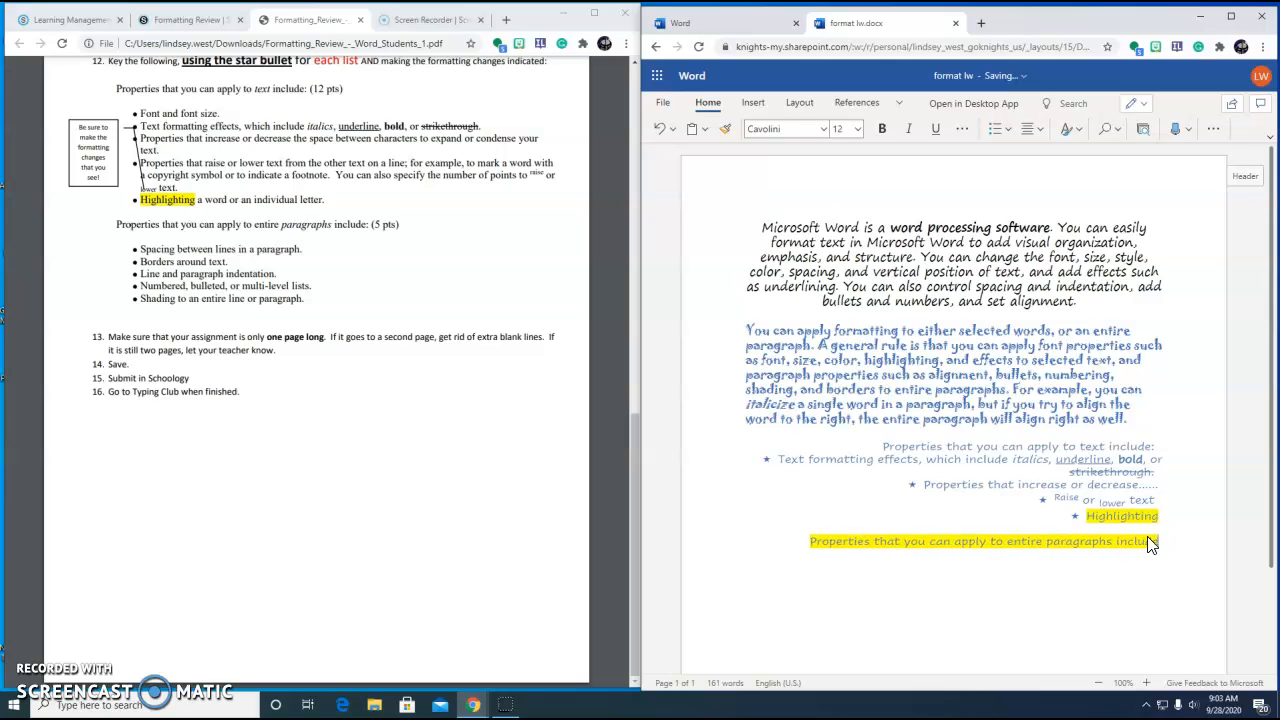
{"action": "type", "text": "de:"}
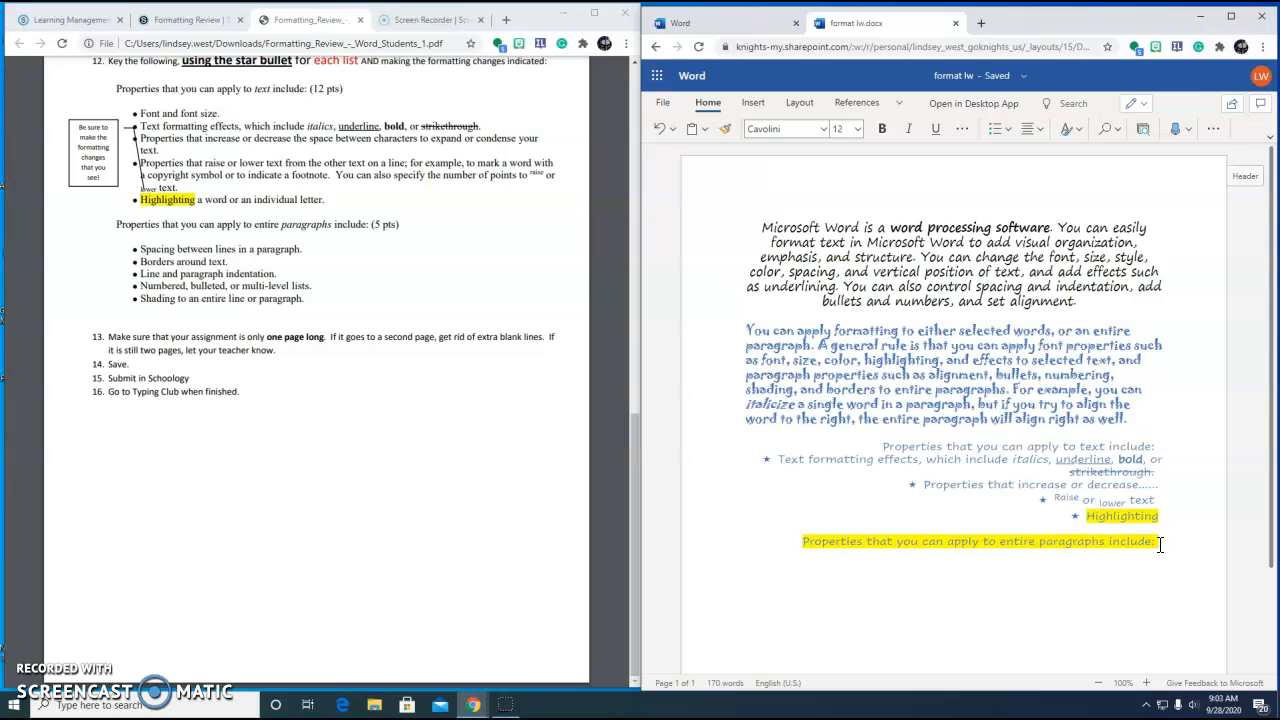
- Remove the yellow highlighting from the heading line about properties that apply to entire paragraphs
{"action": "left_click_drag", "start_coordinate": [1160, 543], "coordinate": [810, 540]}
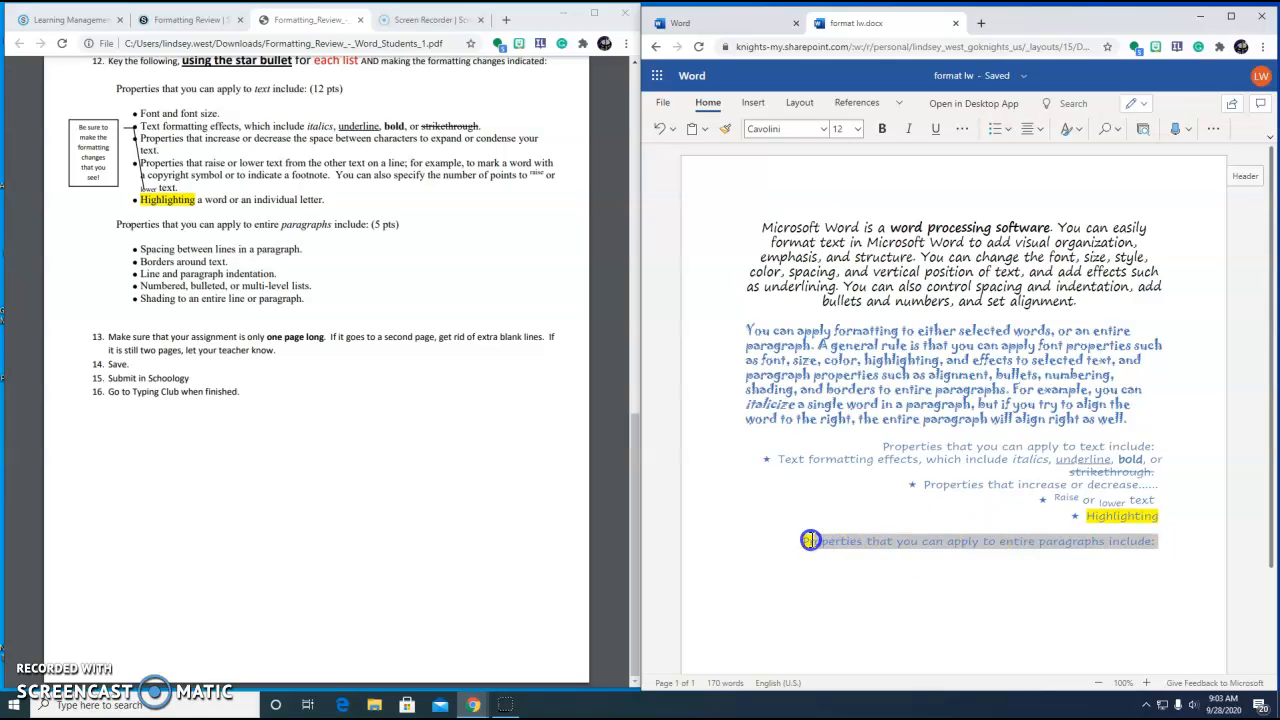
{"action": "left_click", "coordinate": [962, 128]}
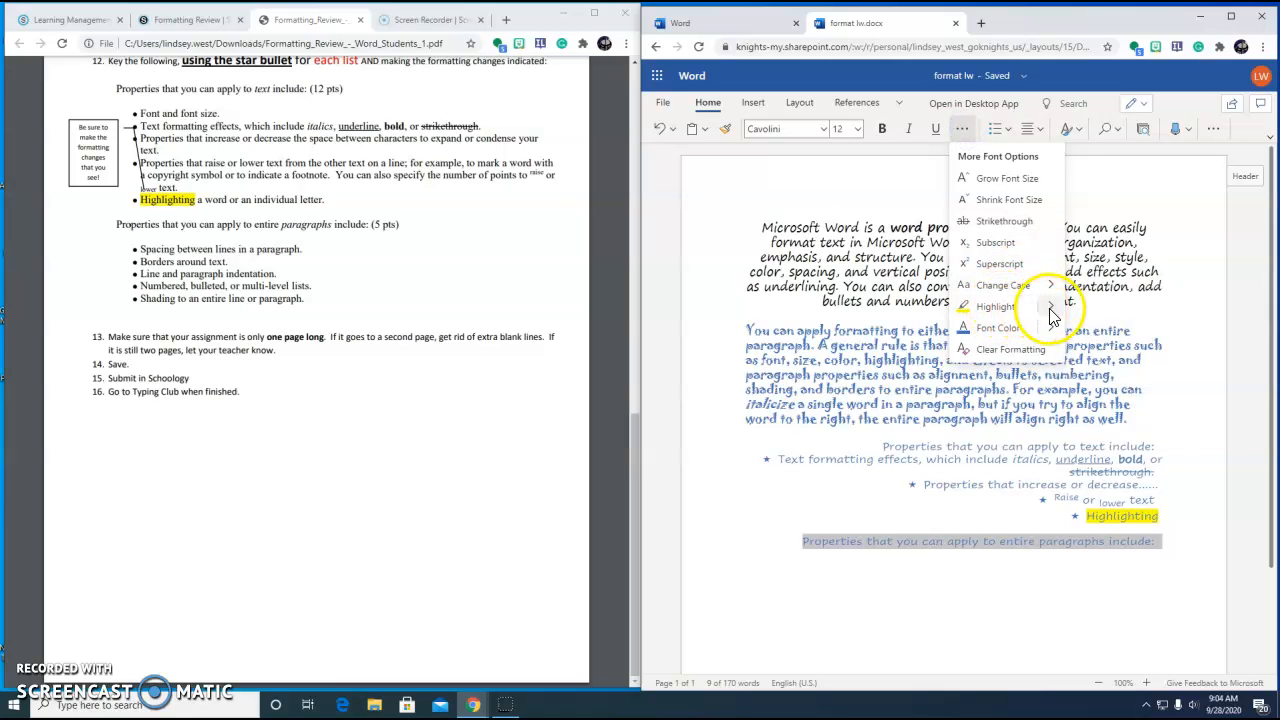
{"action": "left_click", "coordinate": [1050, 306]}
{"action": "left_click", "coordinate": [1104, 399]}
- Start a star-bulleted list under the second heading with five placeholder items, "Fajf" followed by four reading "Fjalfj"
{"action": "left_click", "coordinate": [1188, 562]}
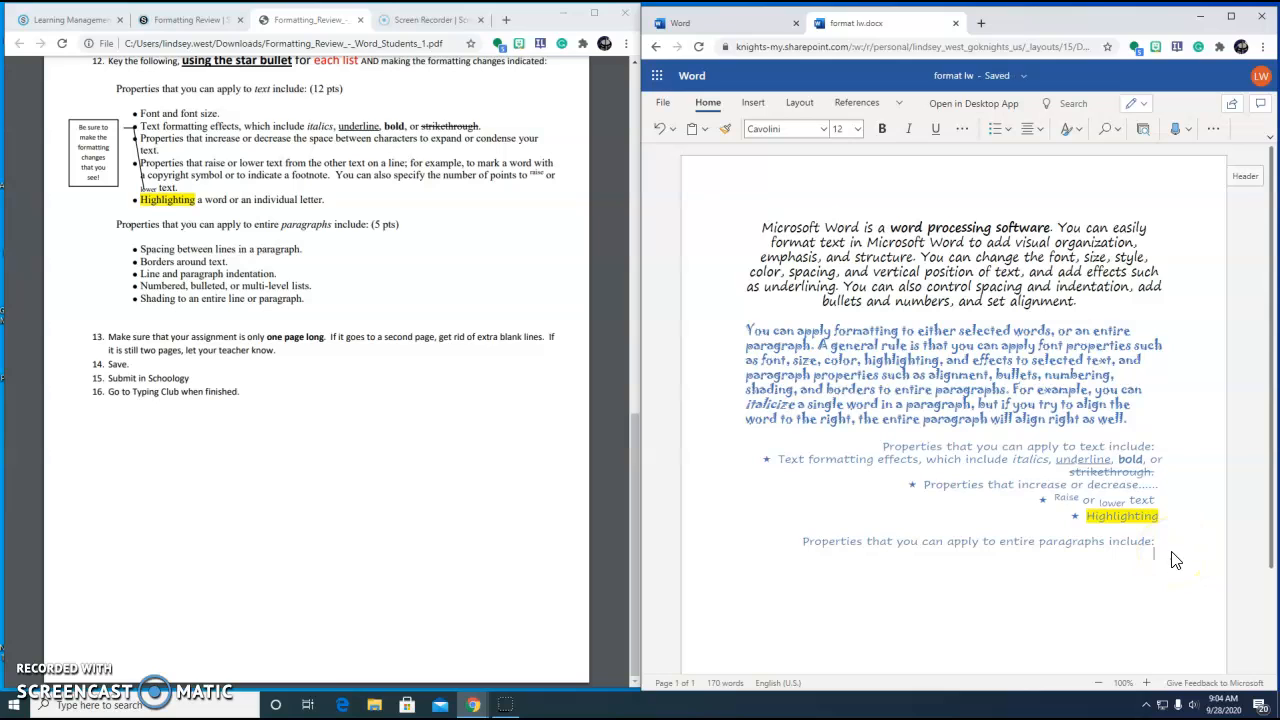
{"action": "left_click", "coordinate": [1007, 129]}
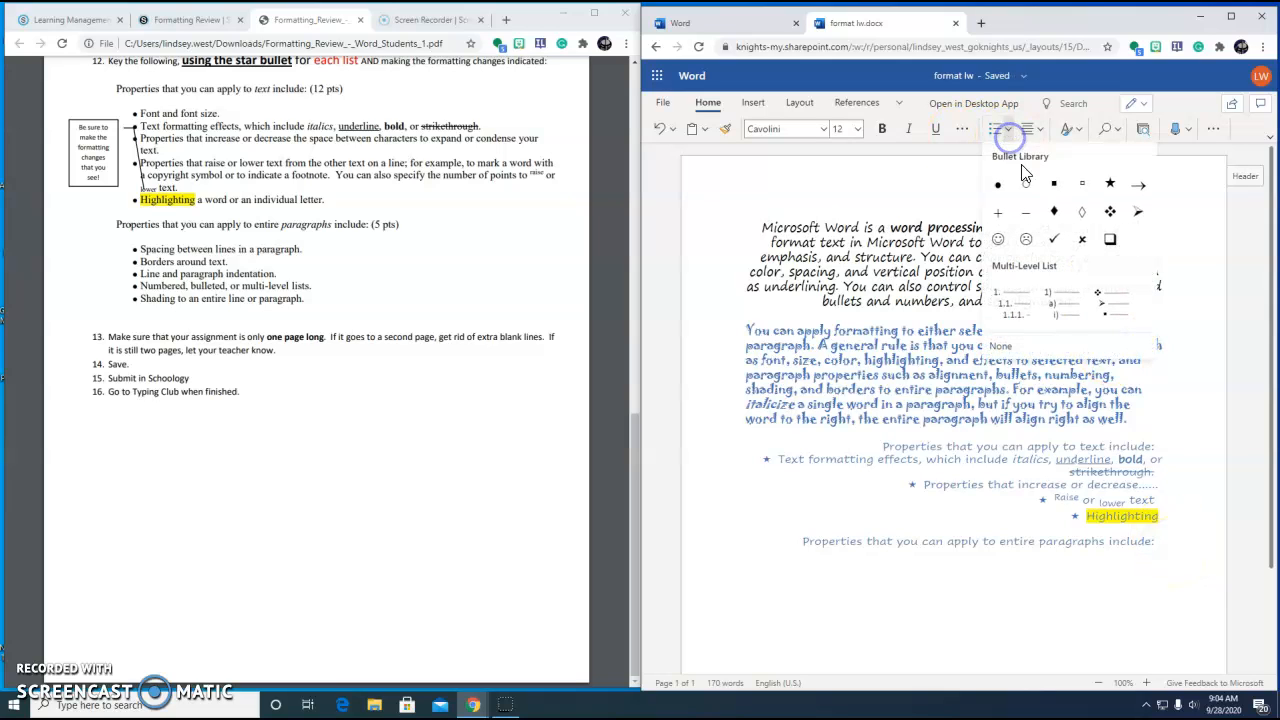
{"action": "left_click", "coordinate": [1109, 186]}
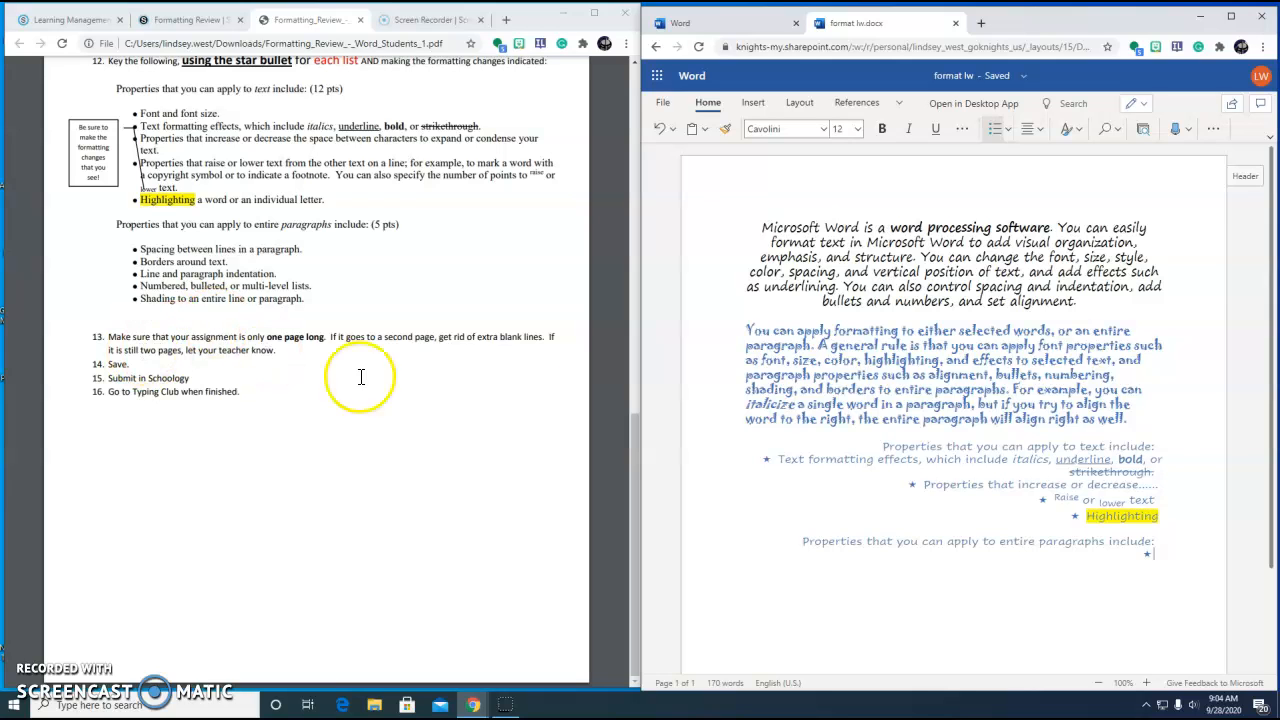
{"action": "scroll", "coordinate": [991, 423], "scroll_direction": "down", "scroll_amount": 2}
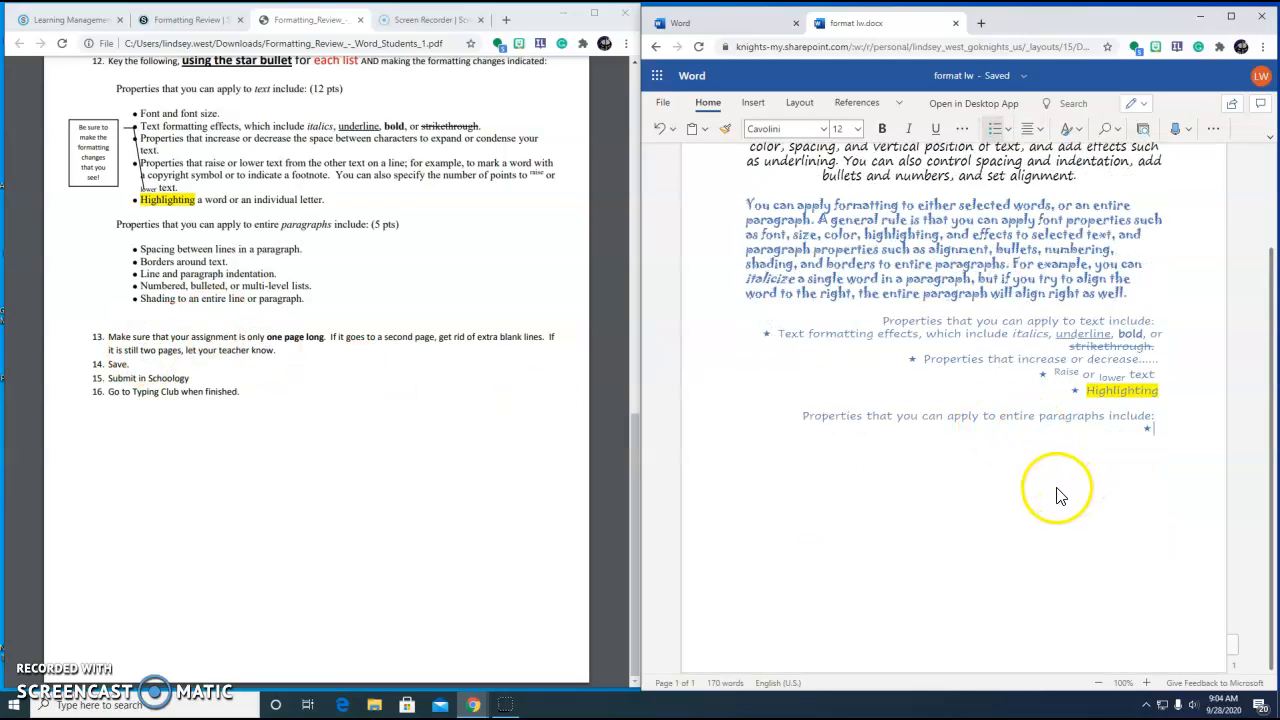
{"action": "type", "text": "fajf"}
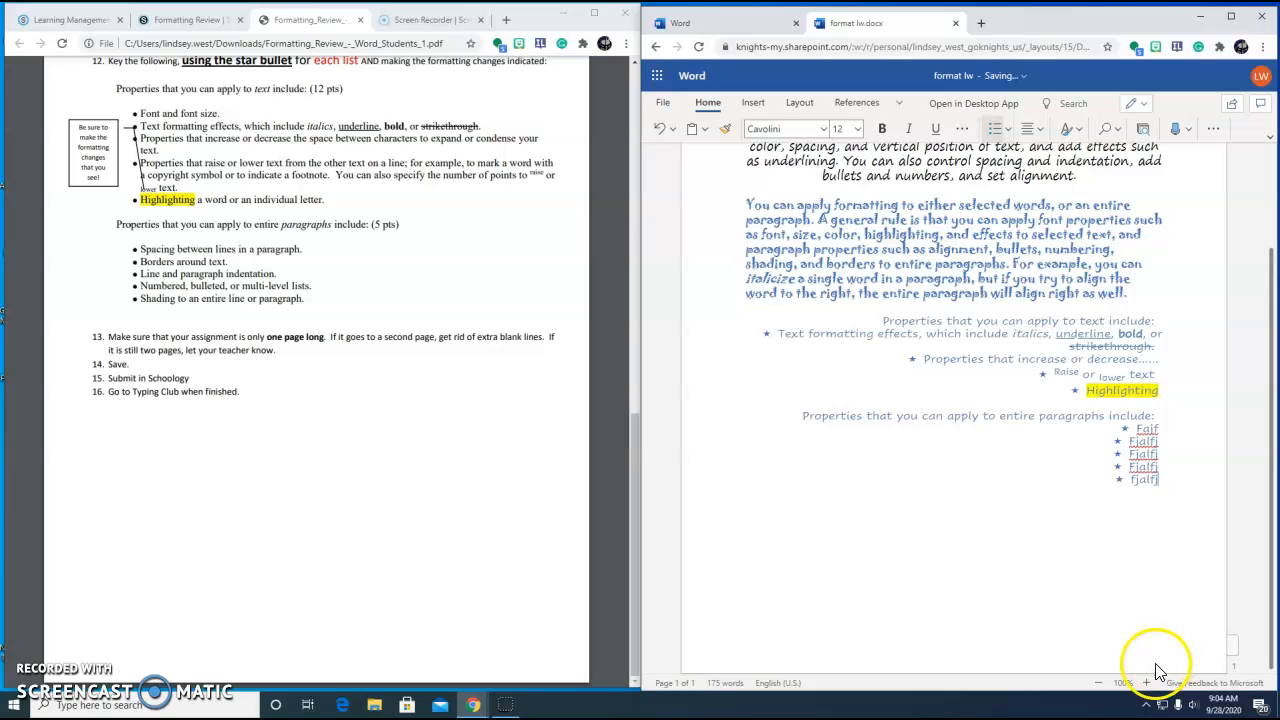
{"action": "left_click", "coordinate": [931, 585]}
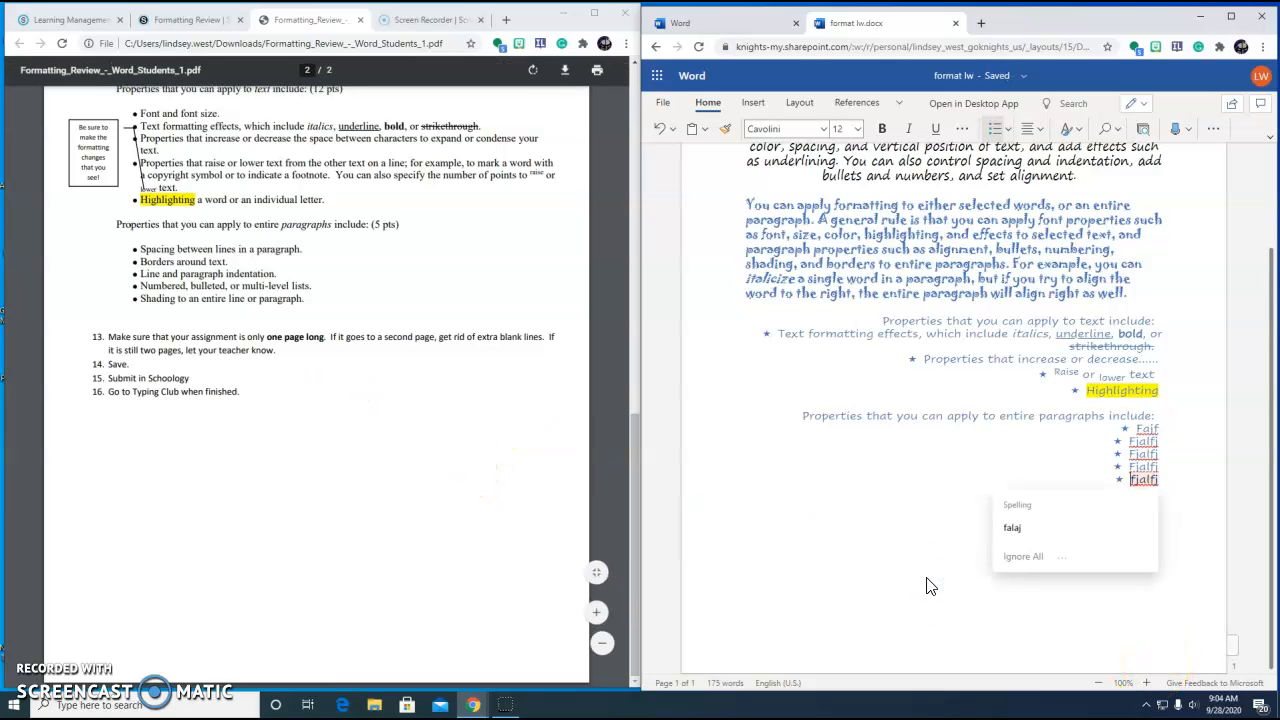
- Copy a sharing link to the document that lets anyone edit, and bring up the Formatting Review assignment in Schoology
{"action": "left_click", "coordinate": [1236, 113]}
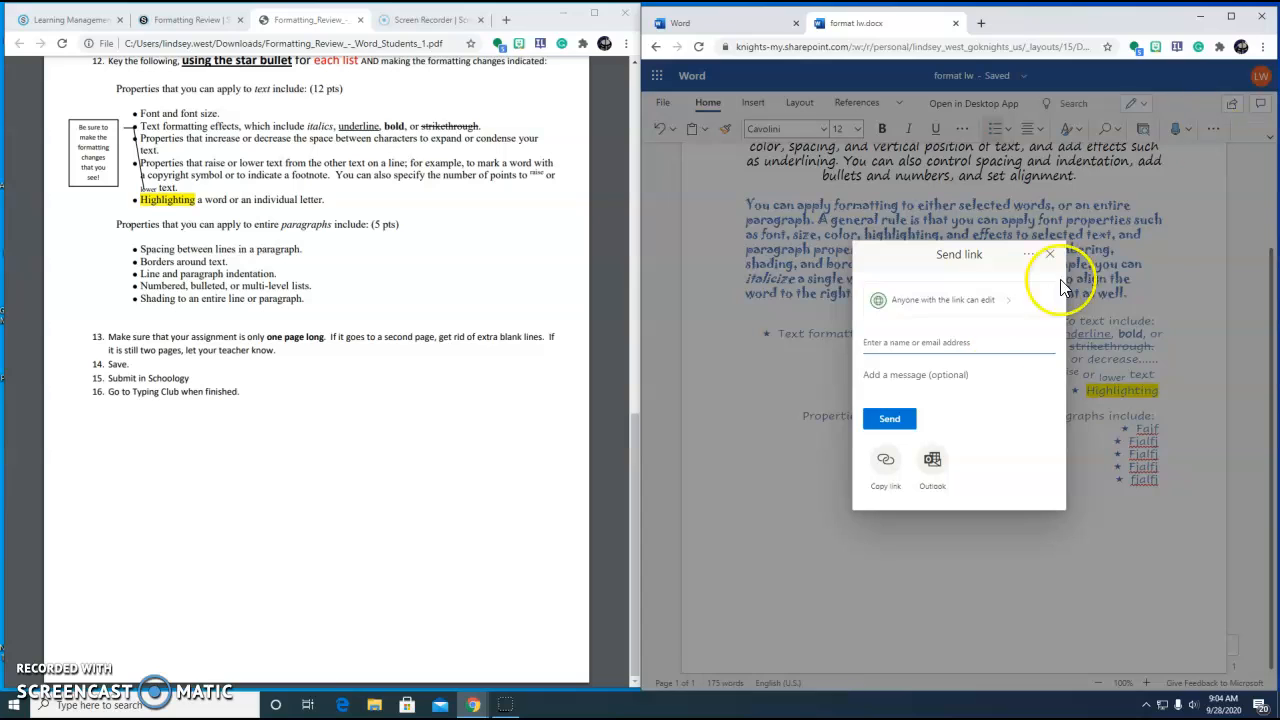
{"action": "left_click", "coordinate": [889, 466]}
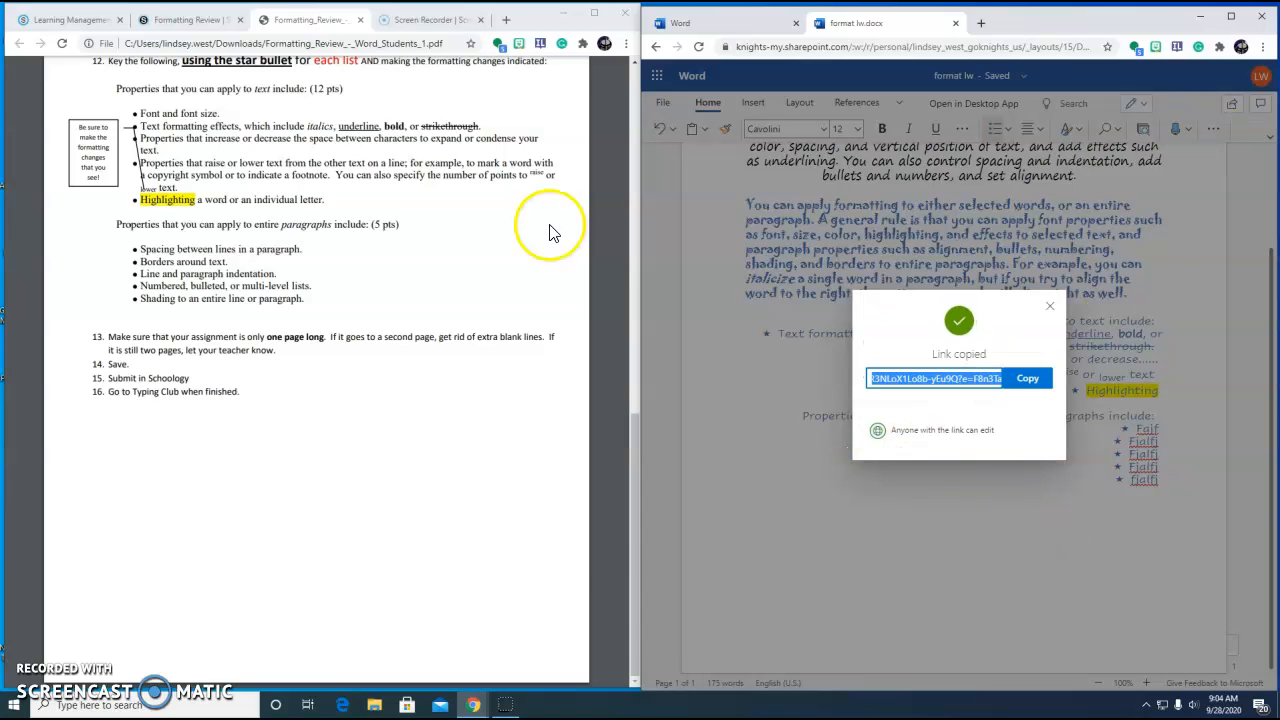
{"action": "left_click", "coordinate": [186, 21]}
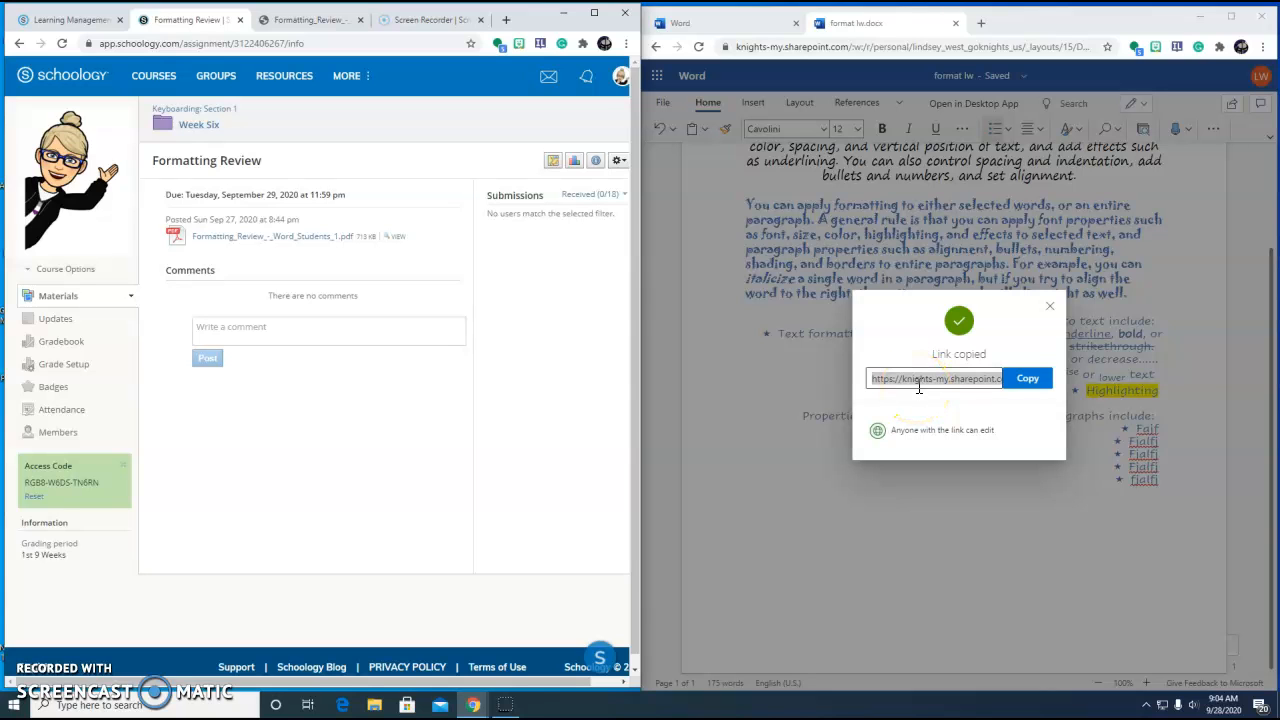
{"action": "left_click", "coordinate": [1050, 305]}
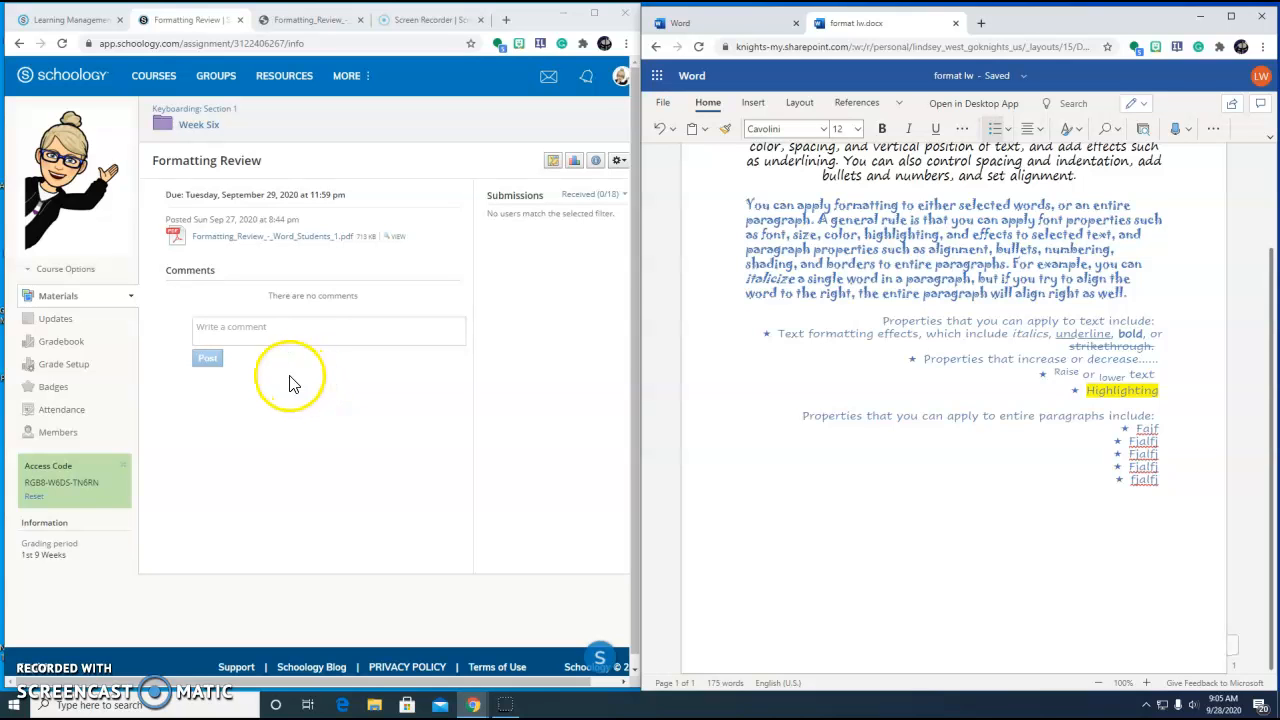
- Close the finished format lw document
{"action": "scroll", "coordinate": [915, 440], "scroll_direction": "up", "scroll_amount": 3}
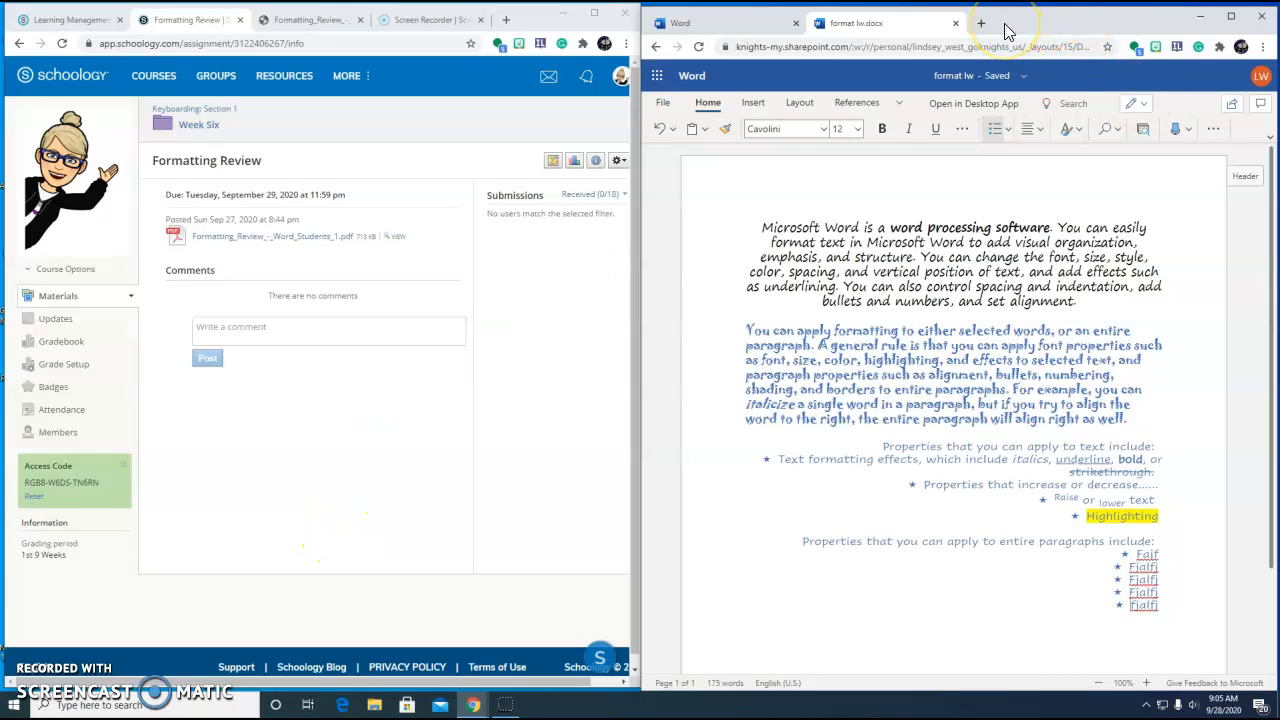
{"action": "left_click", "coordinate": [956, 22]}
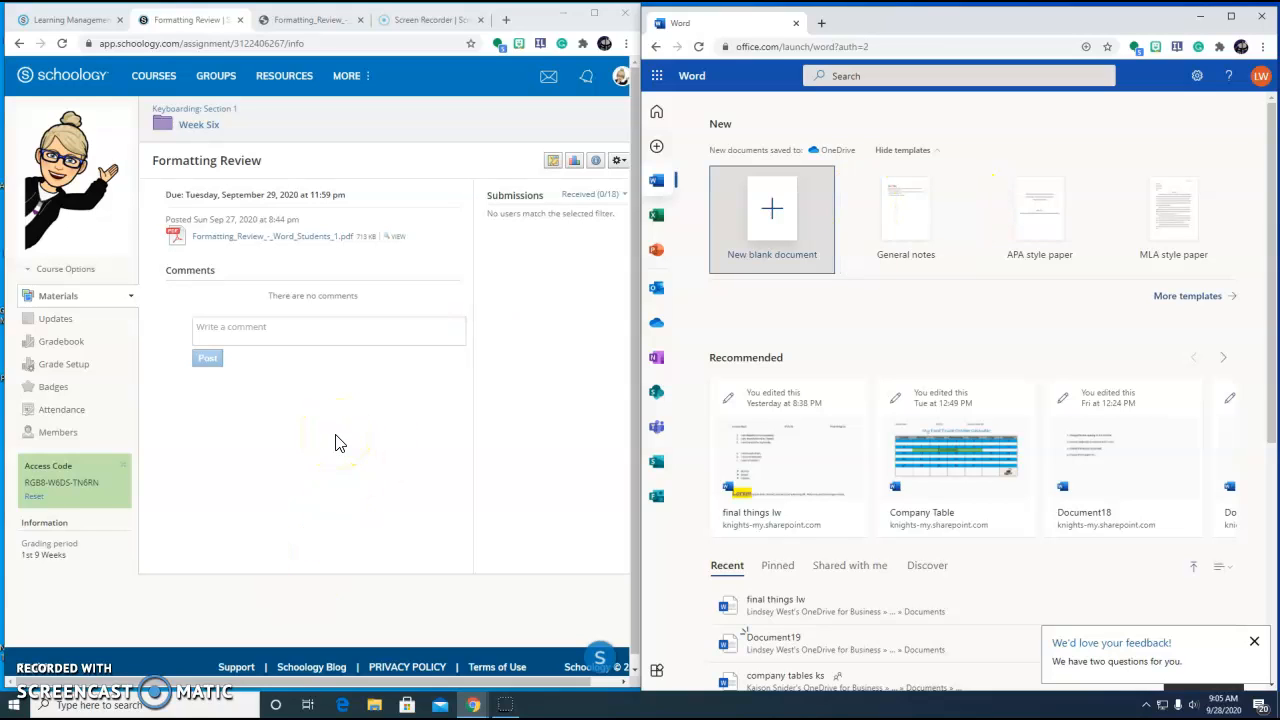
{"action": "left_click", "coordinate": [337, 444]}
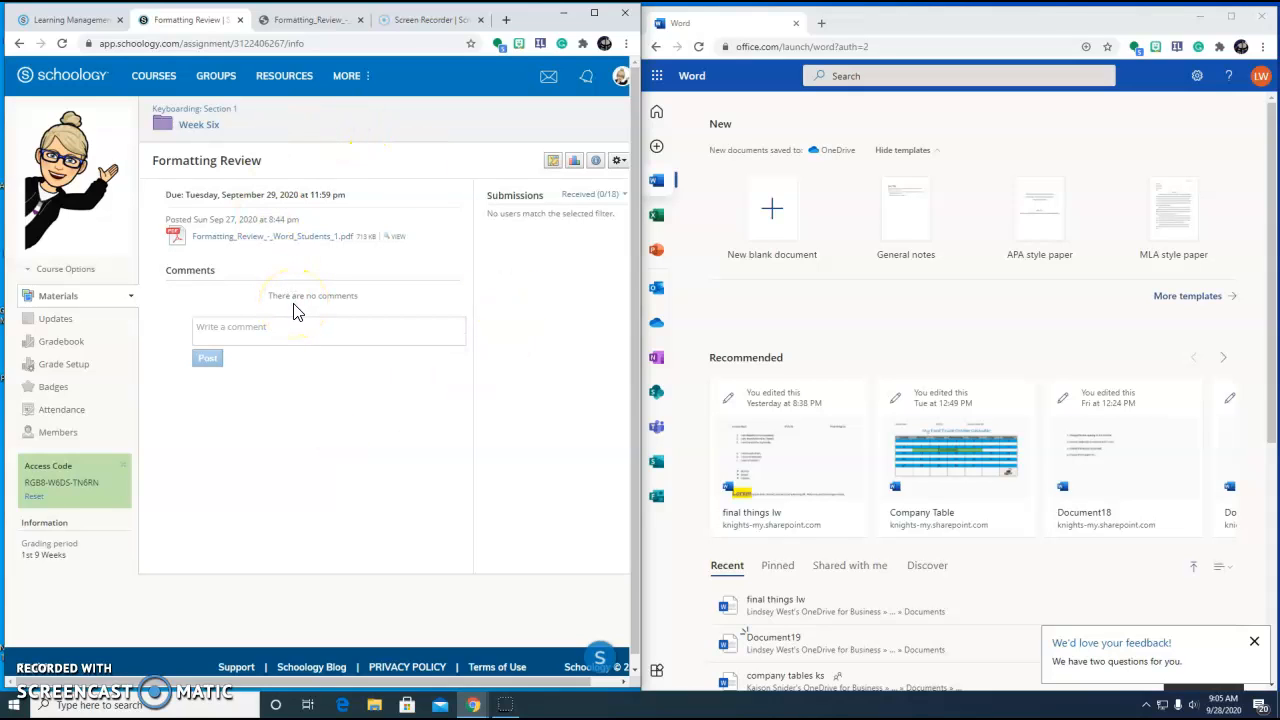
{"action": "left_click", "coordinate": [252, 322]}
{"action": "left_click", "coordinate": [229, 418]}
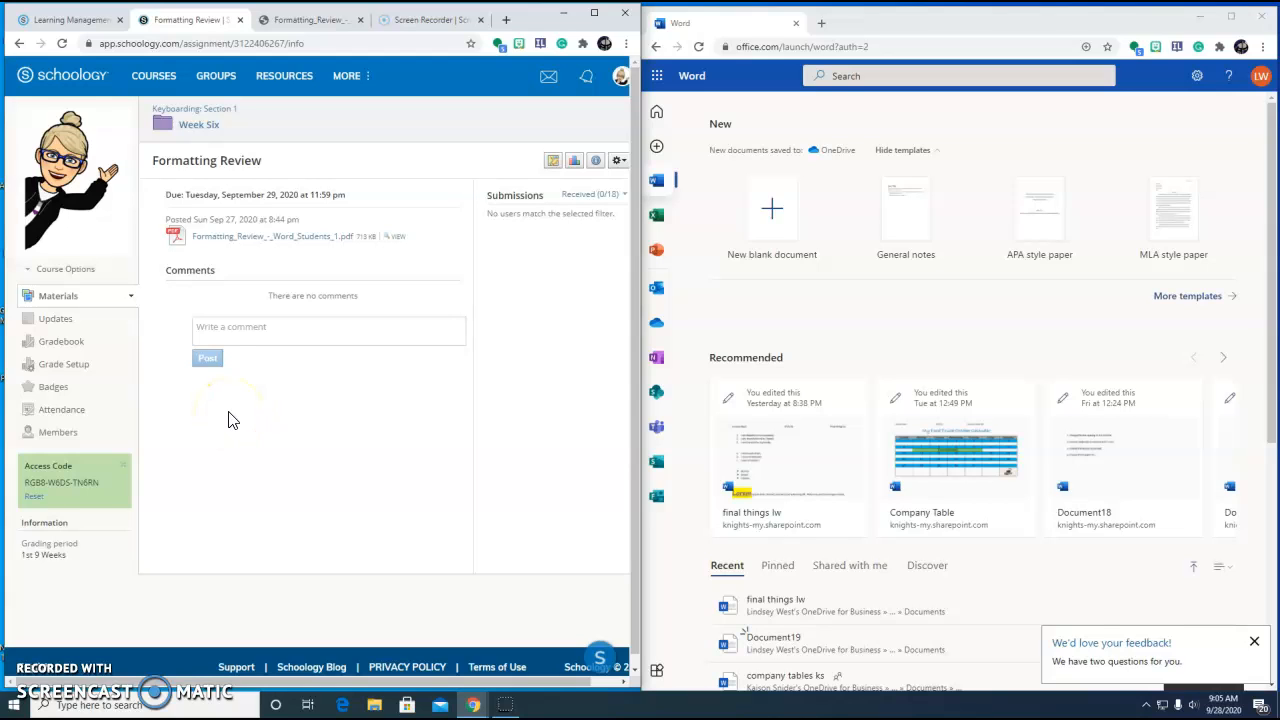